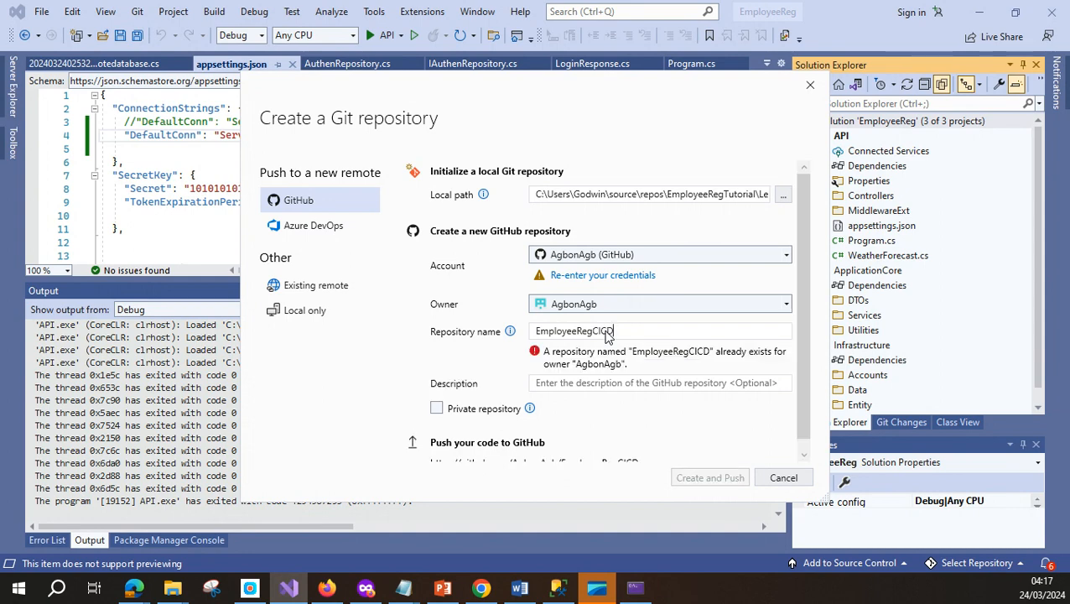
Name the repository EmployeeRegCICD_Azure_WebApps with description 'Azure Web Apps Deployment', then create and push it
text(_Azure-)
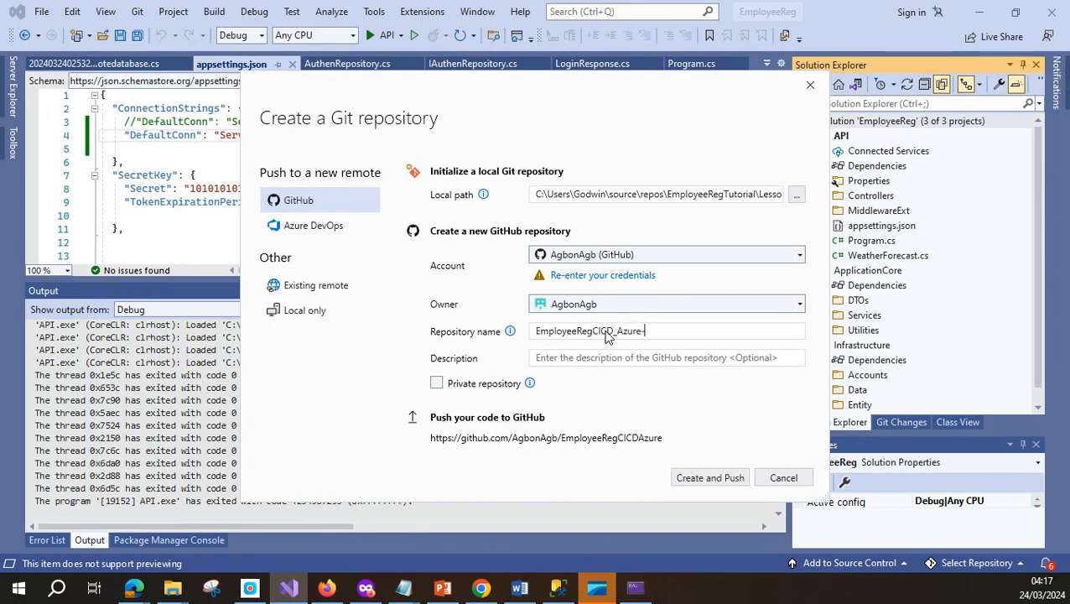
key(BackSpace)
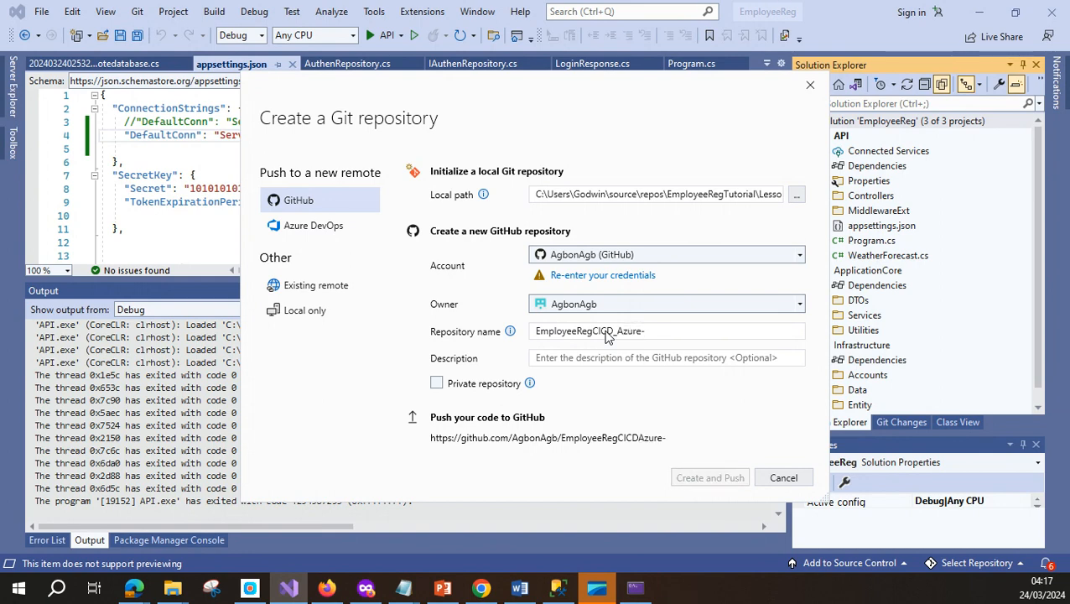
text(_WebA)
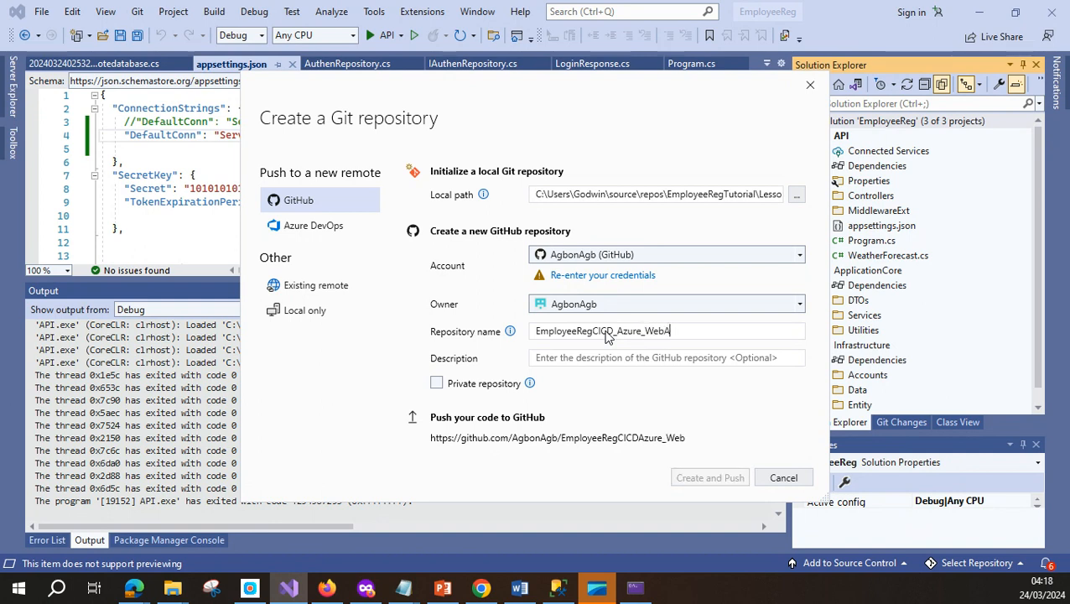
text(pps)
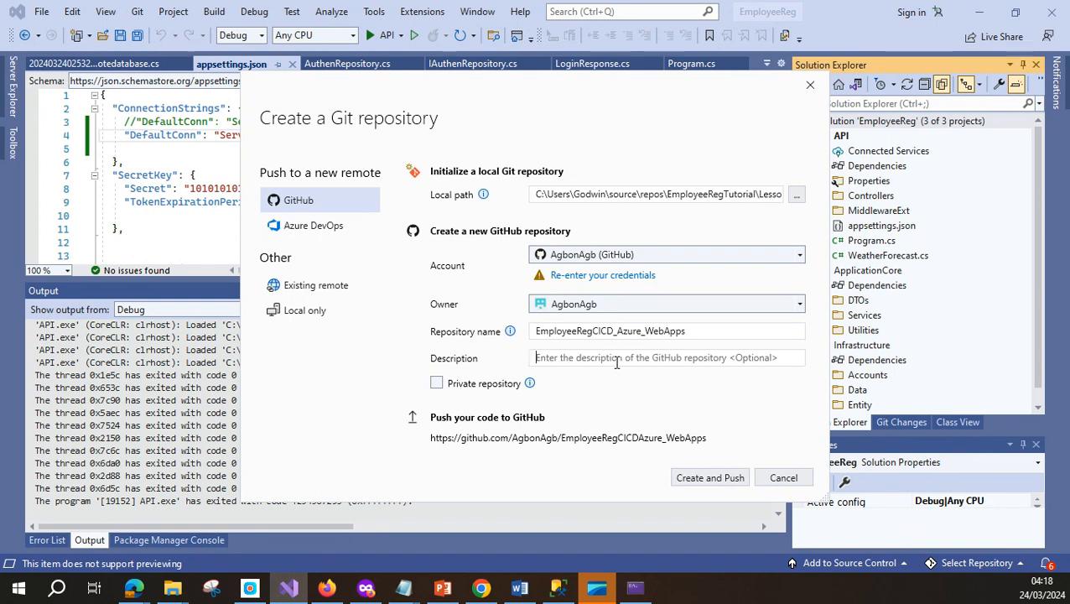
text(Az)
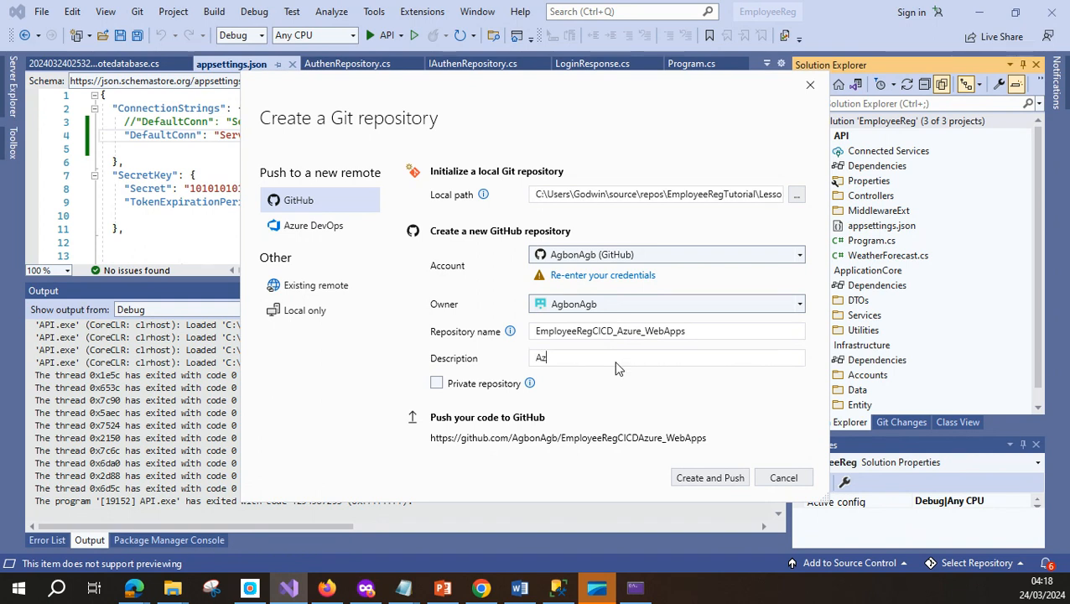
text(ure Web Apps Deployment)
click(728, 478)
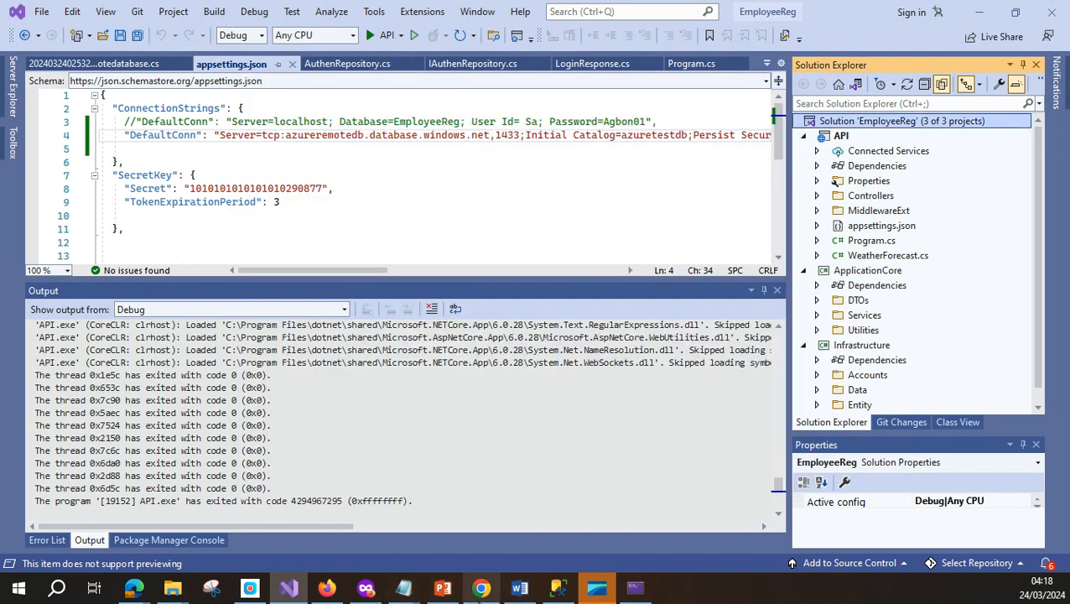
Reload the GitHub profile in the browser and sign in to the GitHub account
click(367, 590)
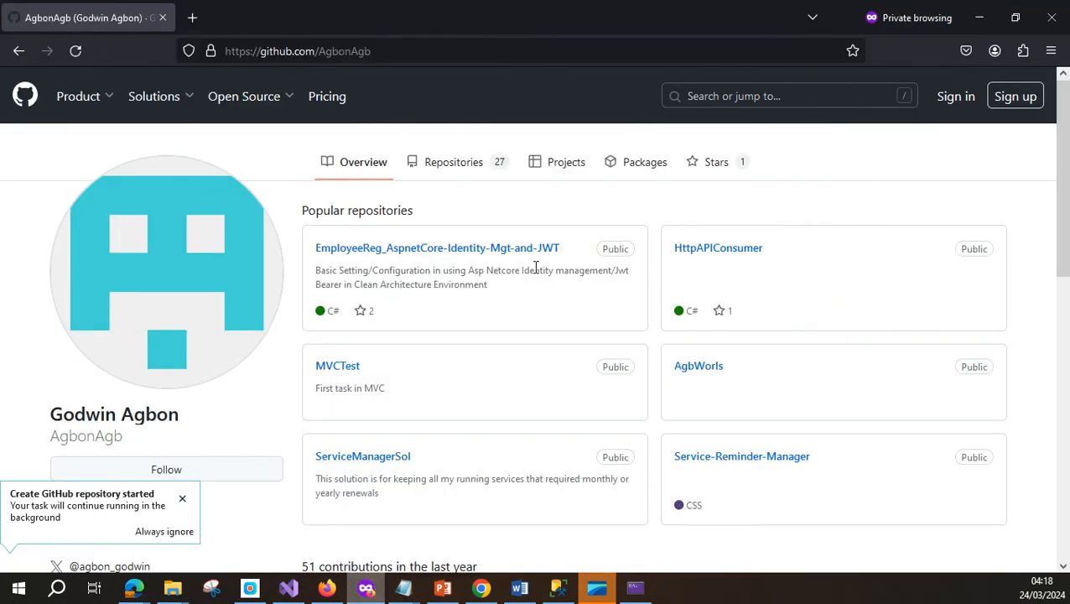
click(75, 52)
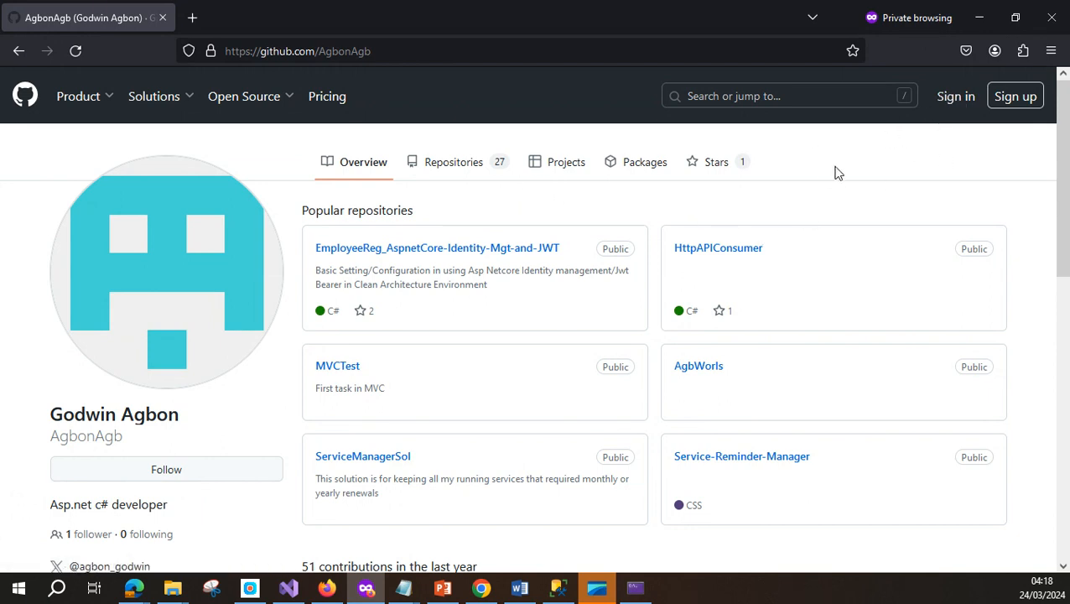
click(961, 99)
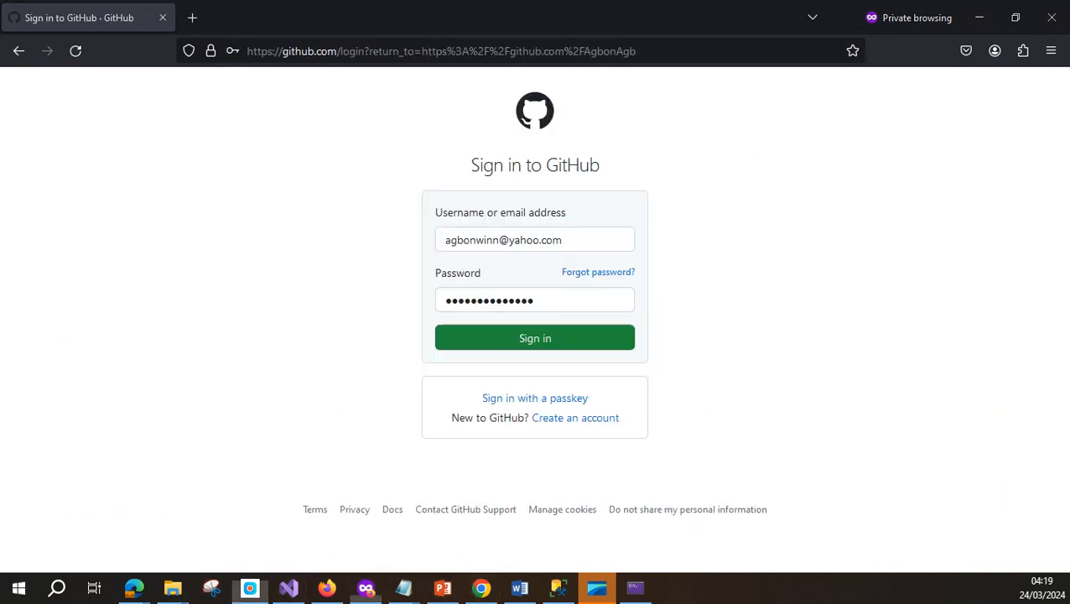
click(601, 344)
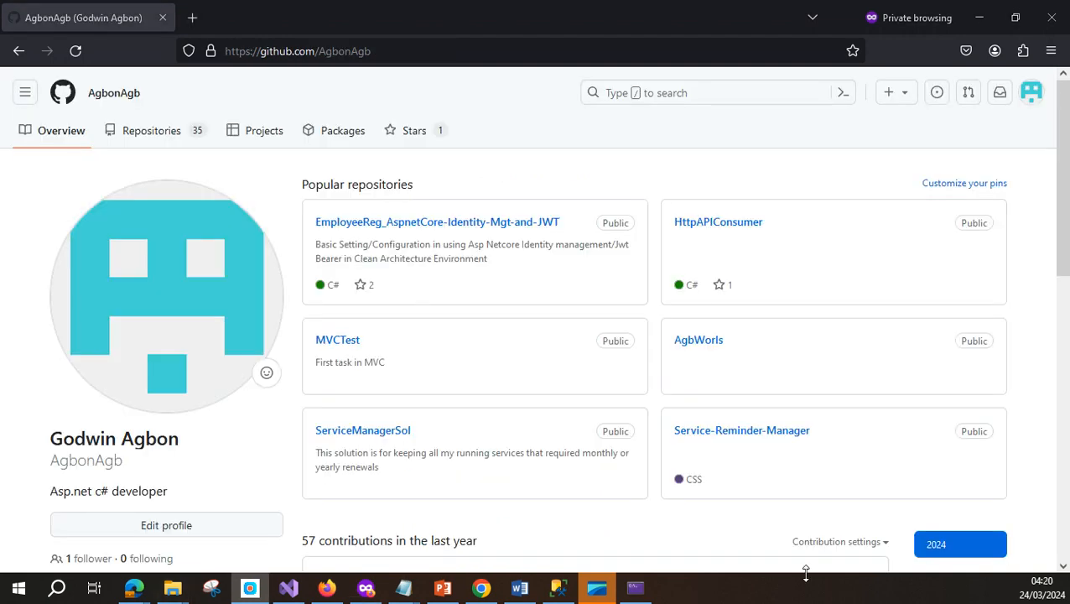
click(288, 588)
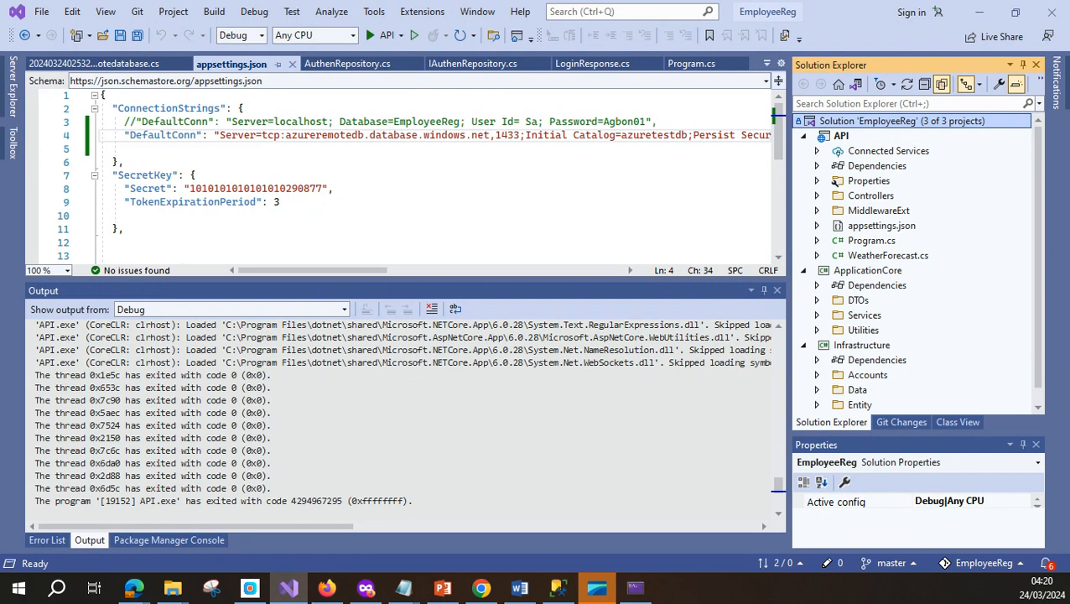
key(alt+Tab)
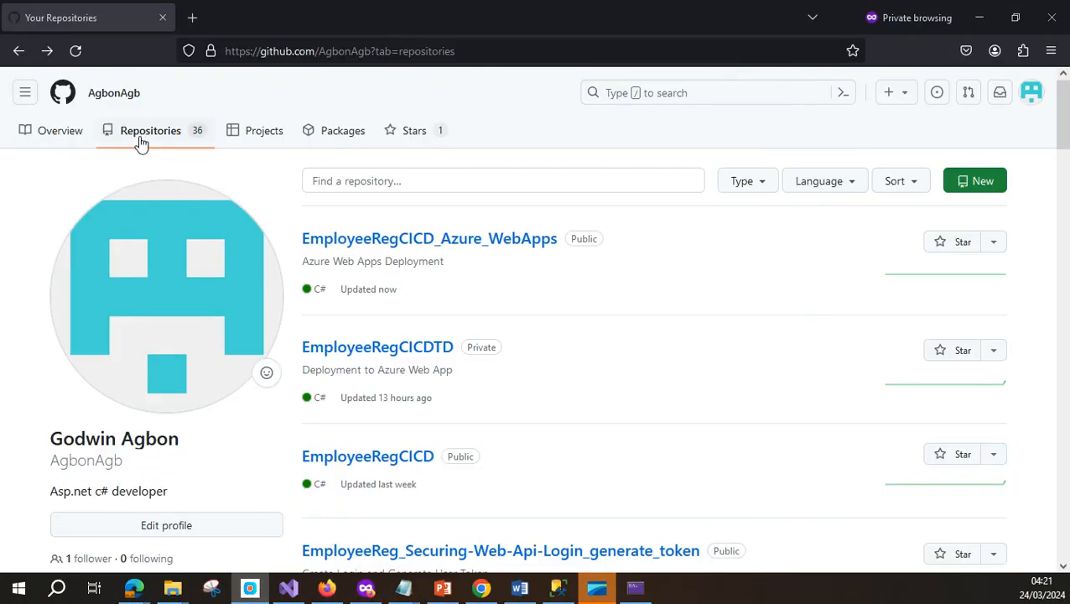
Copy the name EmployeeRegCICD_Azure_WebApps from its repository page, then return to the repository list
click(515, 242)
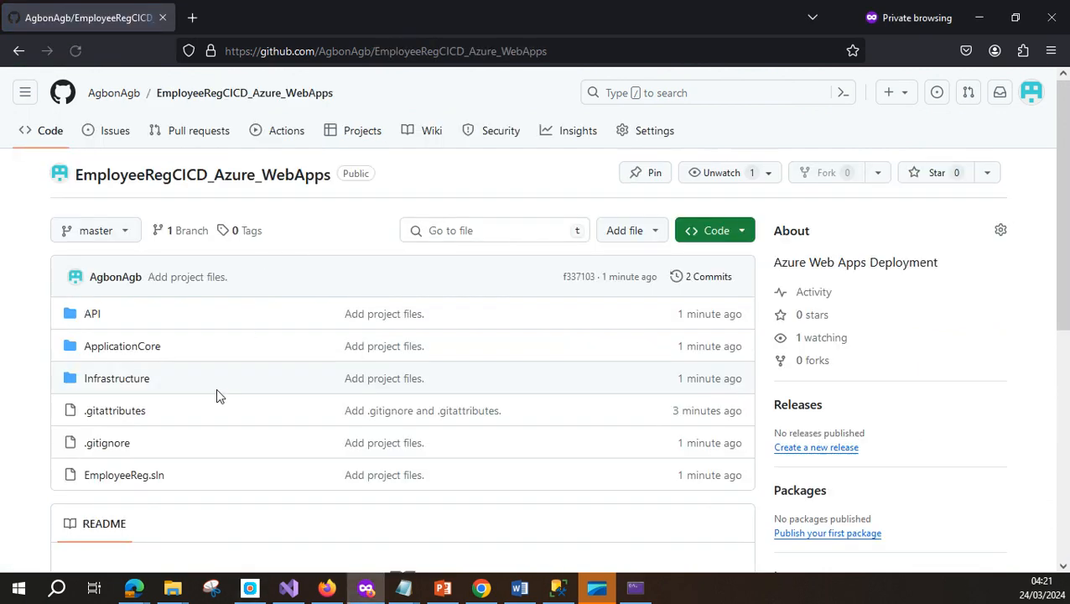
drag(335, 180, 73, 194)
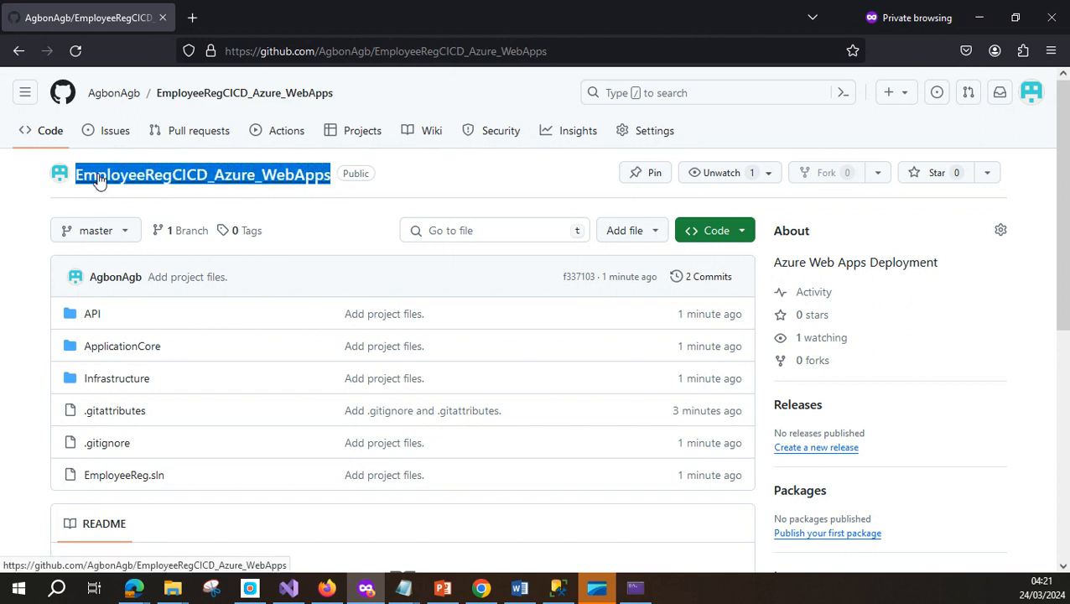
right_click(98, 179)
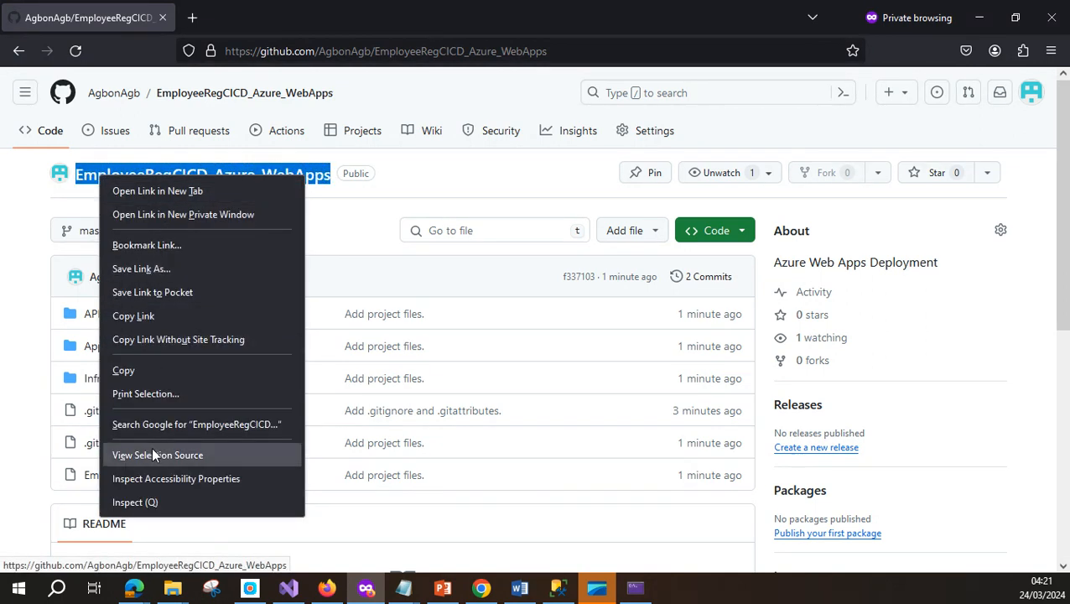
click(145, 373)
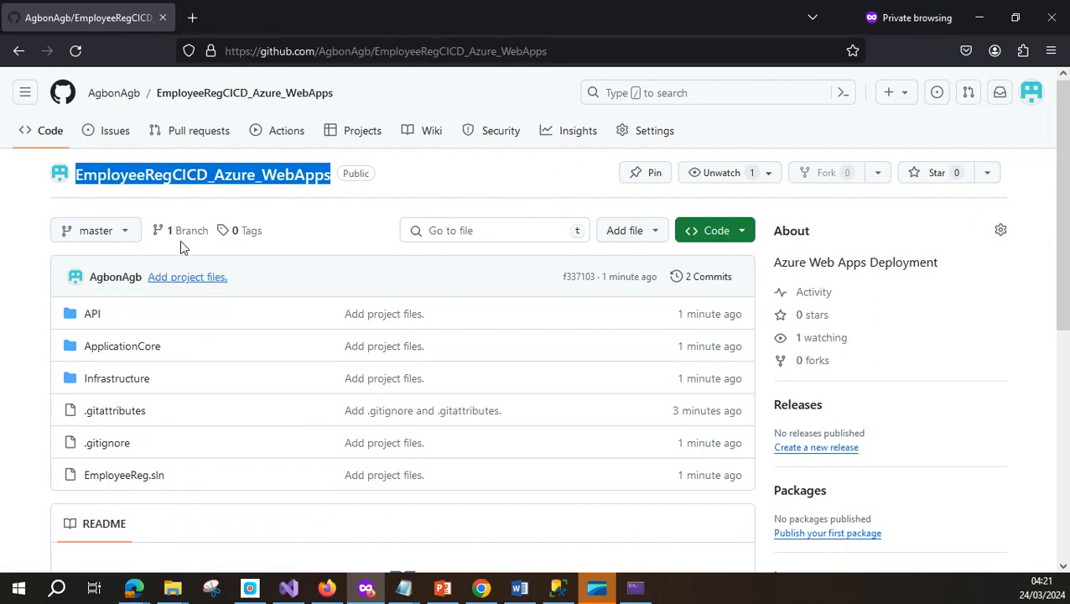
click(18, 50)
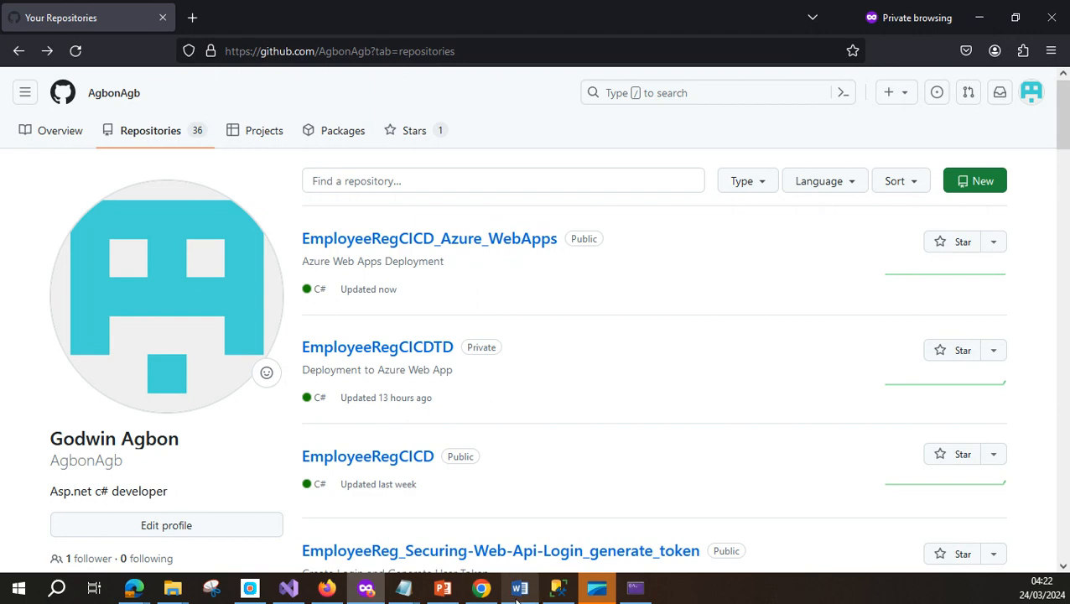
Bring the Azure DevOps projects window forward from the Edge browser to start a new project
click(327, 589)
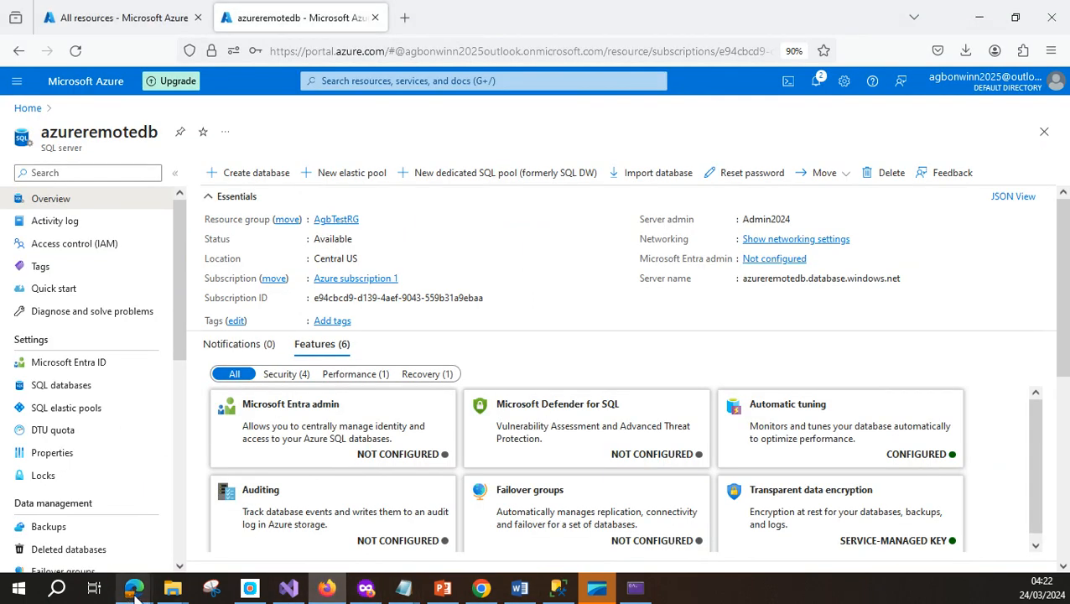
mouse_move(134, 587)
click(239, 466)
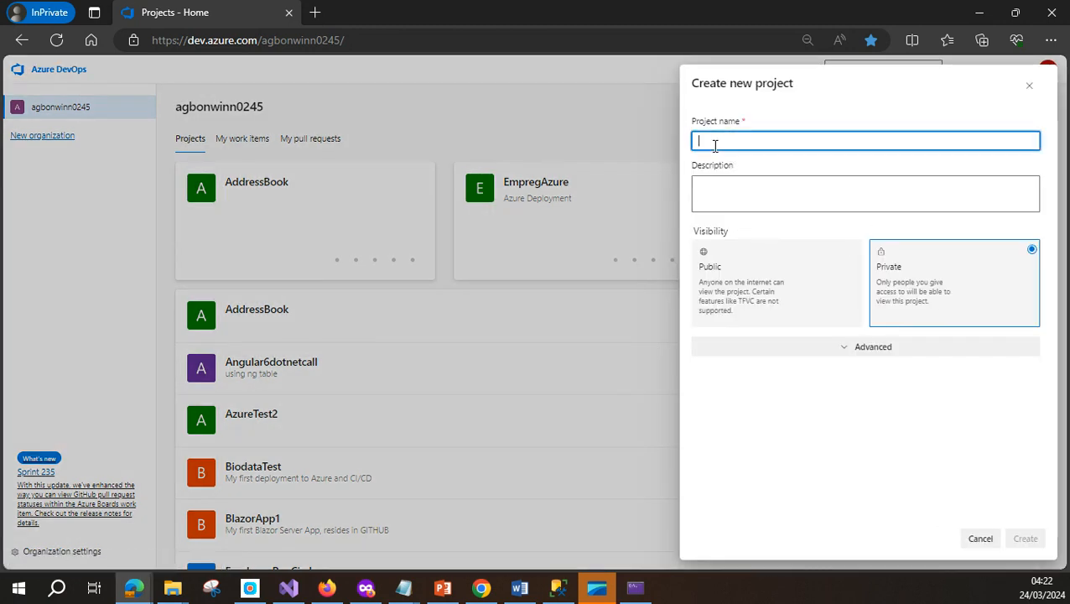
Name the private project EmployeeRegCICD_Azure_WebAppsDevops from the pasted repo name and create it
key(ctrl+v)
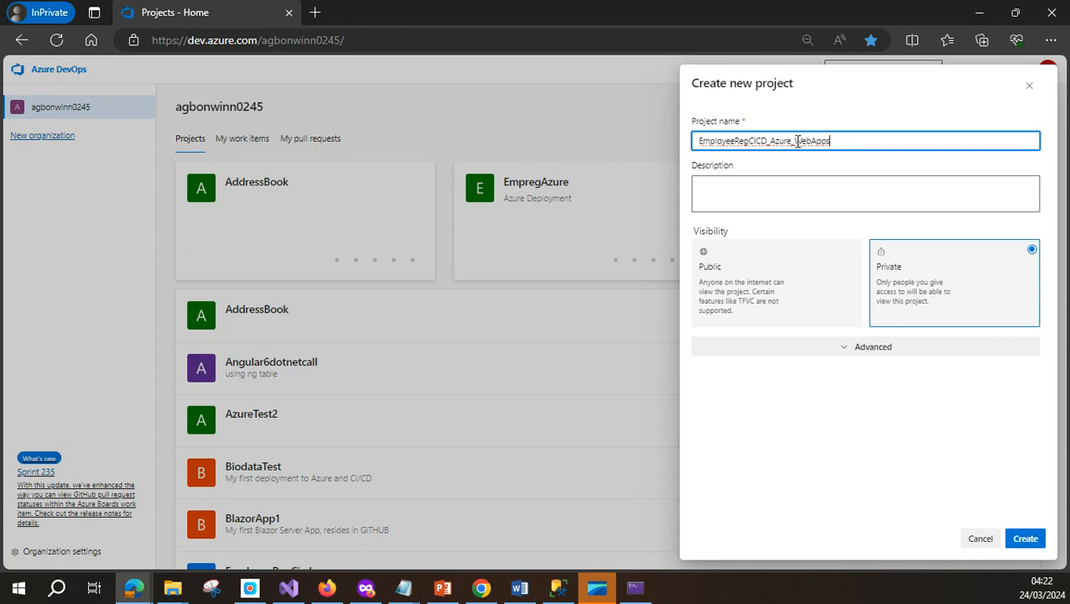
text(D)
key(BackSpace)
key(BackSpace)
click(842, 145)
text(v)
click(805, 202)
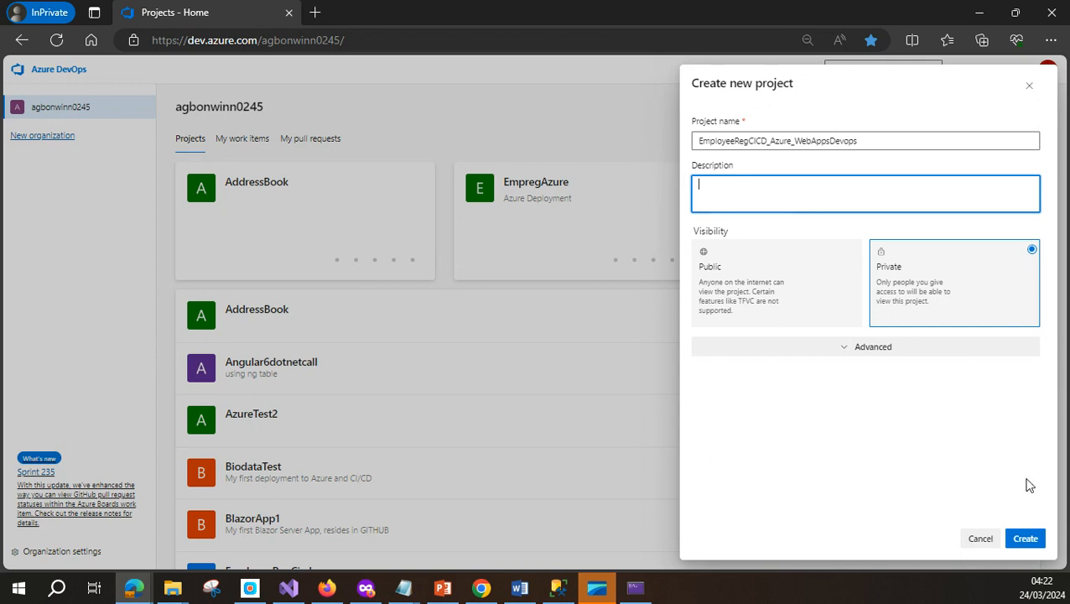
click(1023, 541)
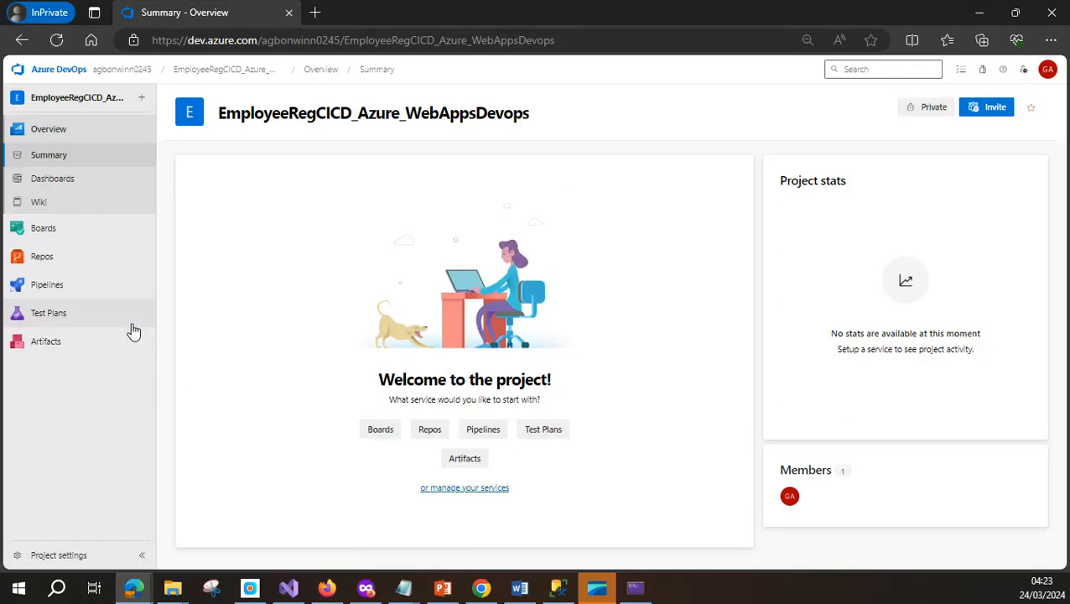
From Pipelines, start a new pipeline with GitHub (YAML) as the code source
click(23, 286)
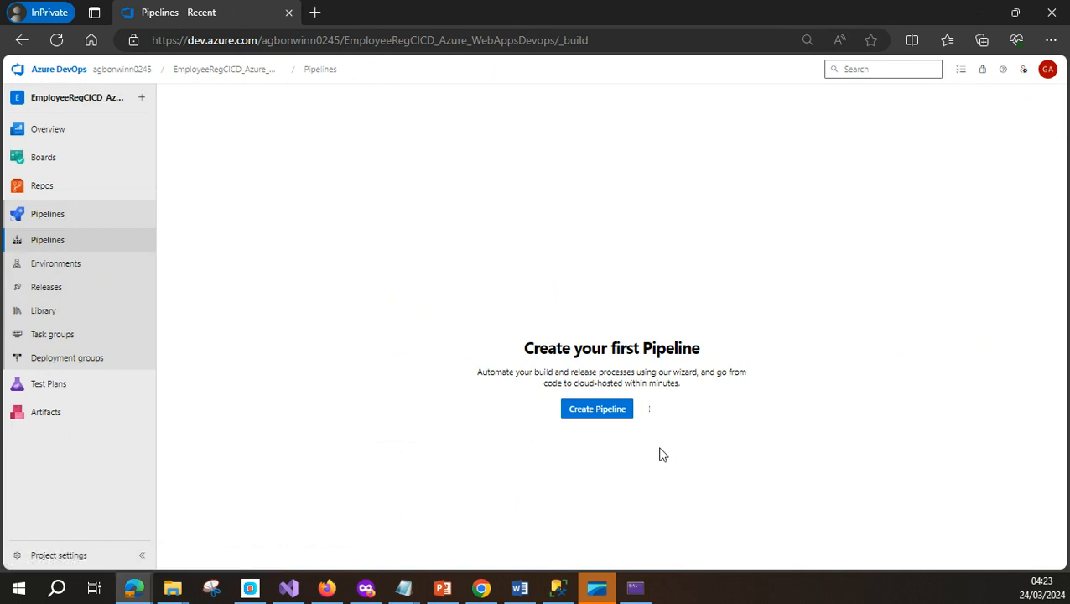
click(597, 410)
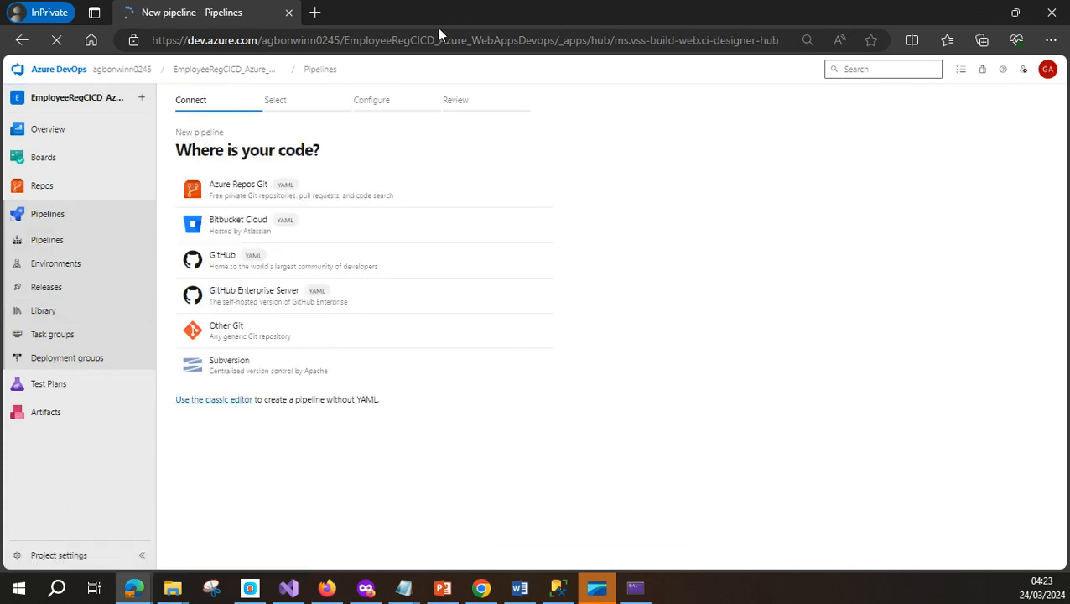
click(228, 263)
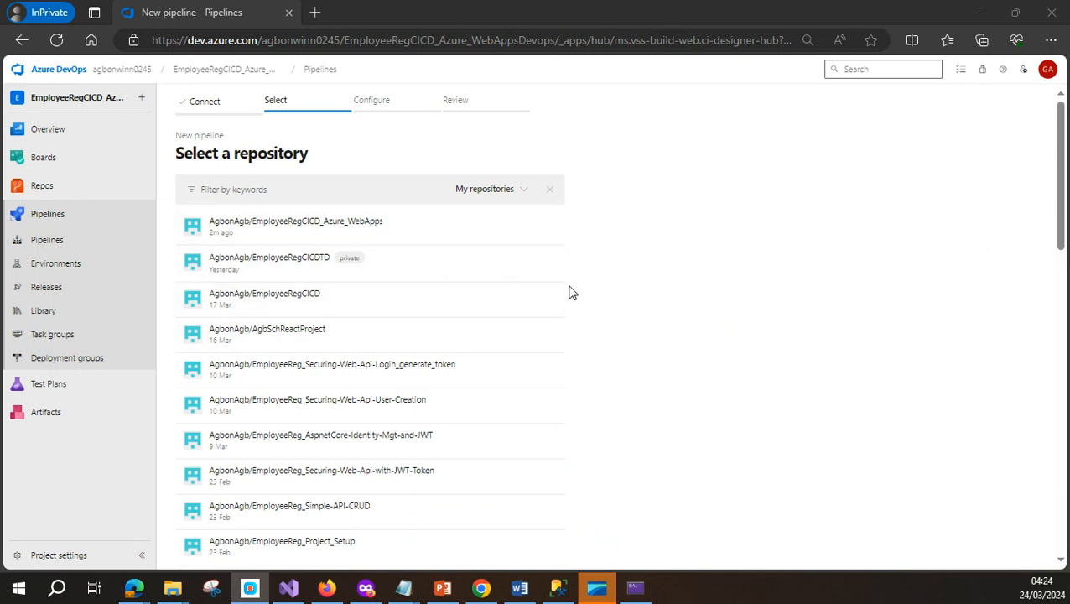
Select EmployeeRegCICD_Azure_WebApps, drop EmployeeRegCICDTD from allowed repositories, and approve the Azure Pipelines install
click(330, 227)
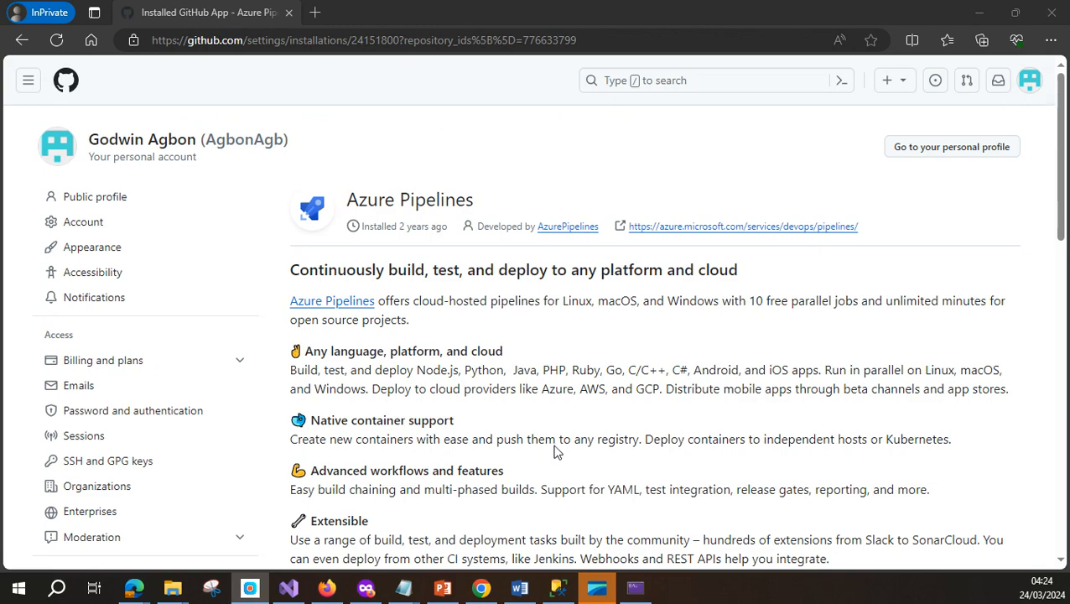
scroll(621, 425, down, 3)
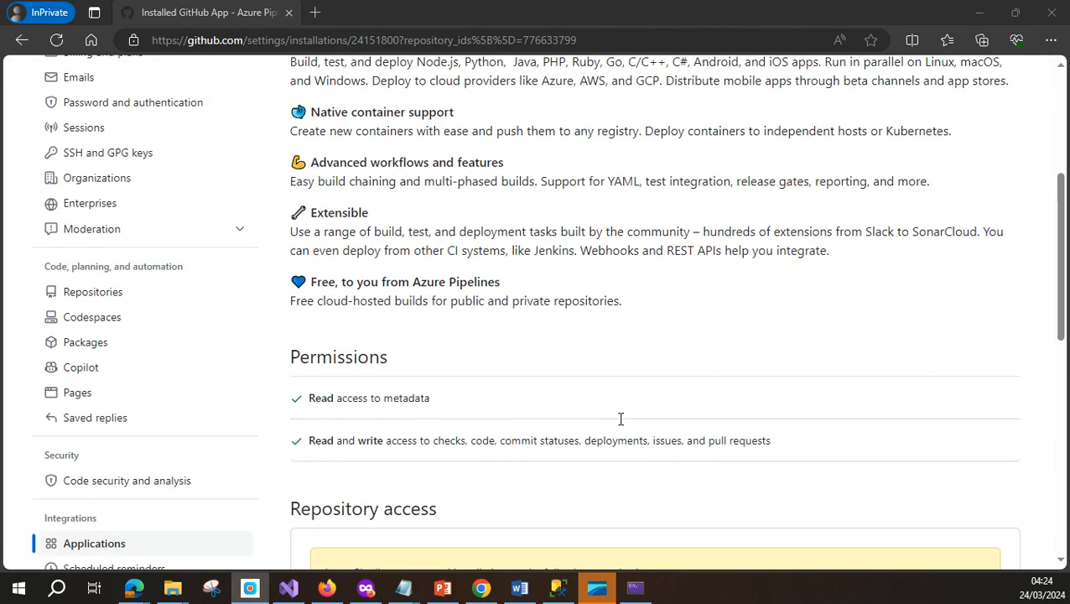
scroll(621, 419, down, 5)
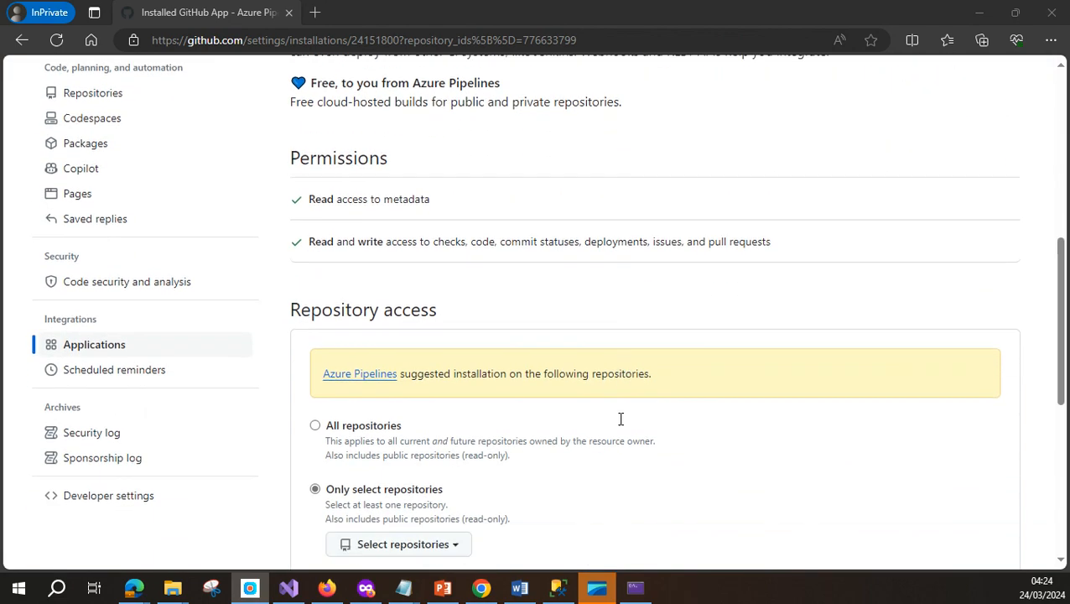
scroll(620, 425, down, 1)
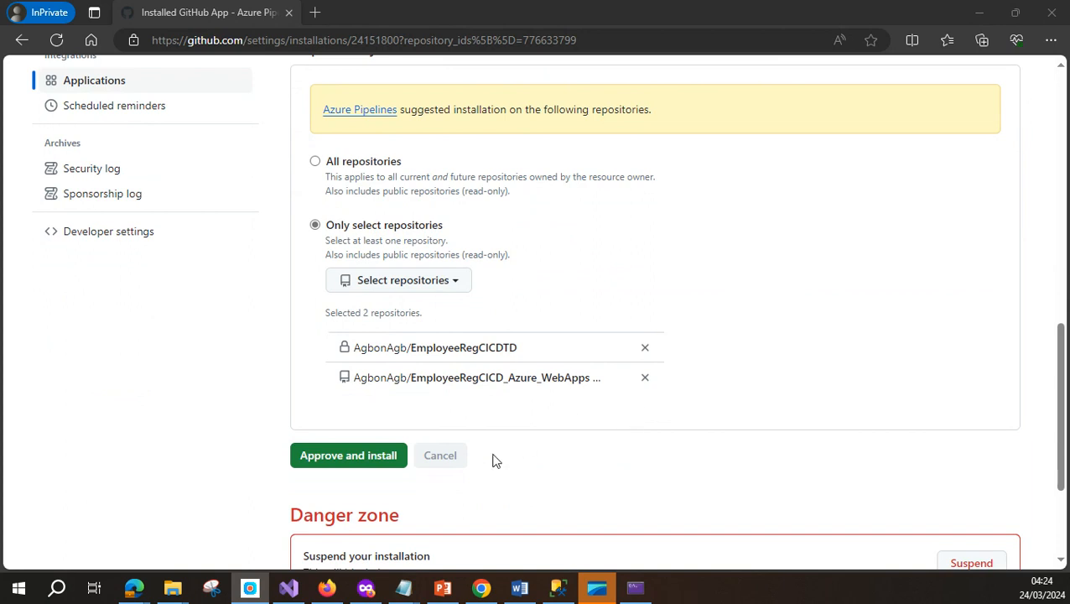
click(646, 349)
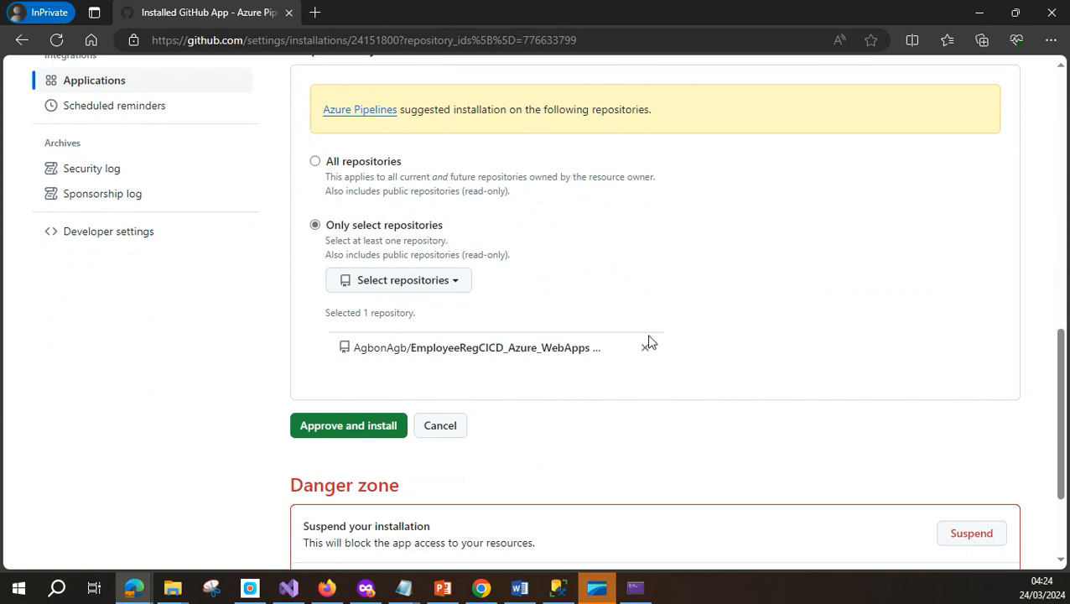
click(366, 426)
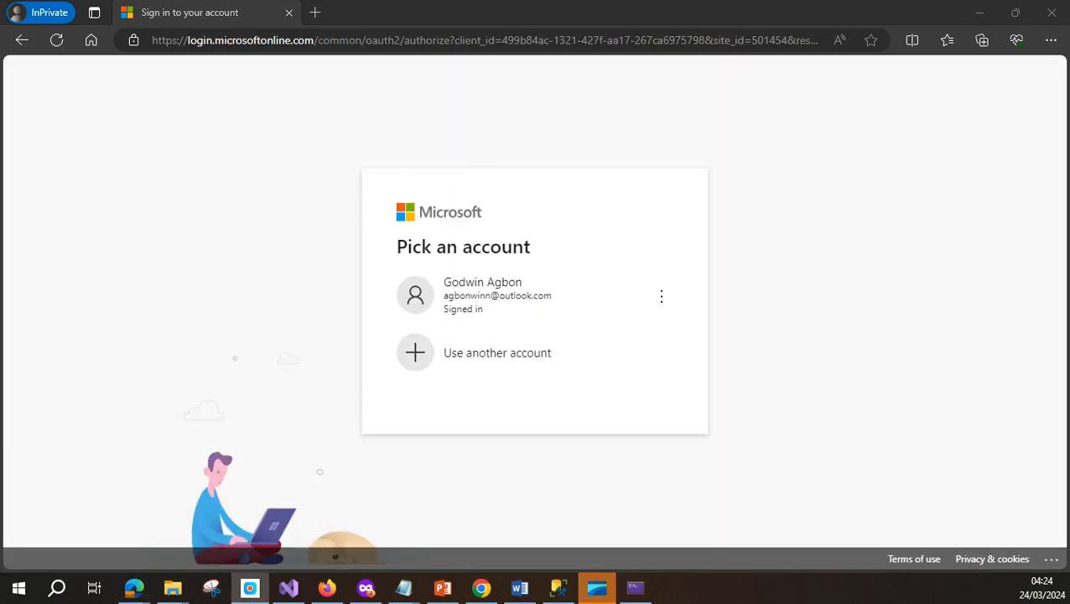
Sign in with the existing Microsoft account and generate YAML from the ASP.NET Core (.NET Framework) template
click(548, 302)
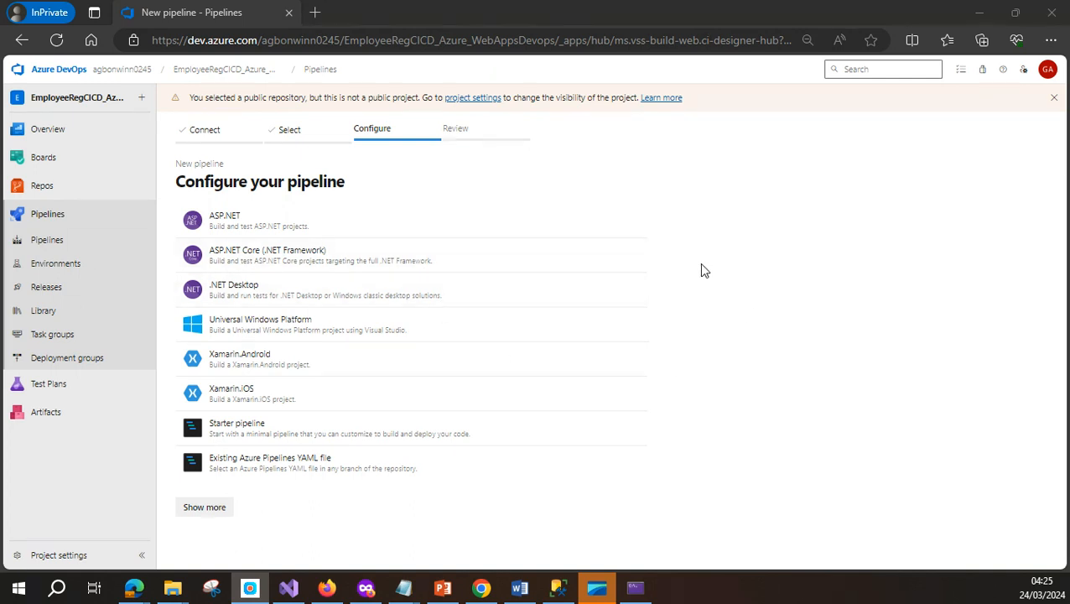
click(339, 257)
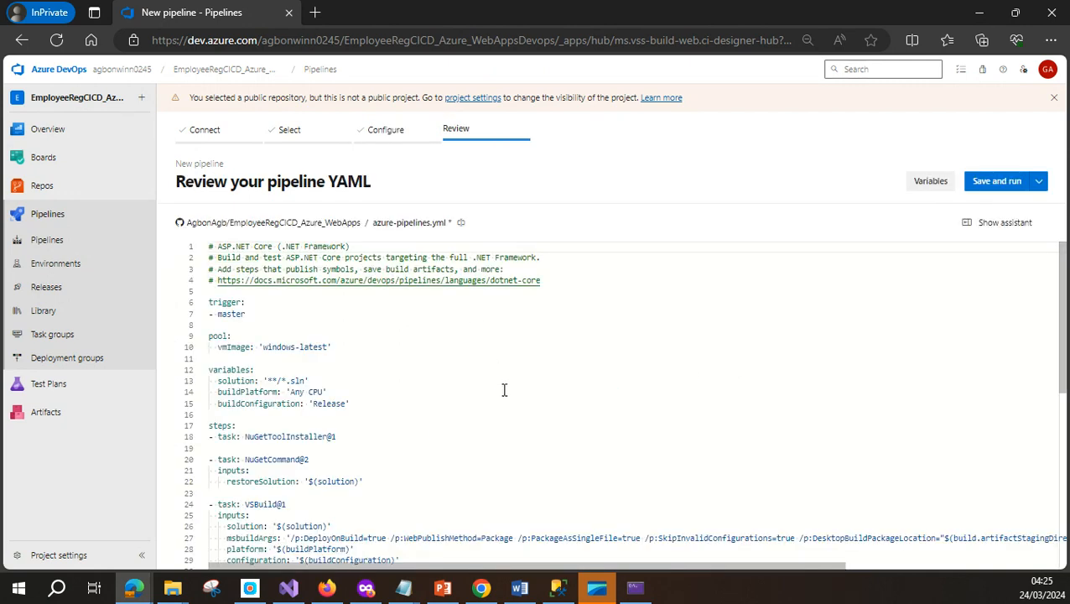
scroll(504, 390, down, 3)
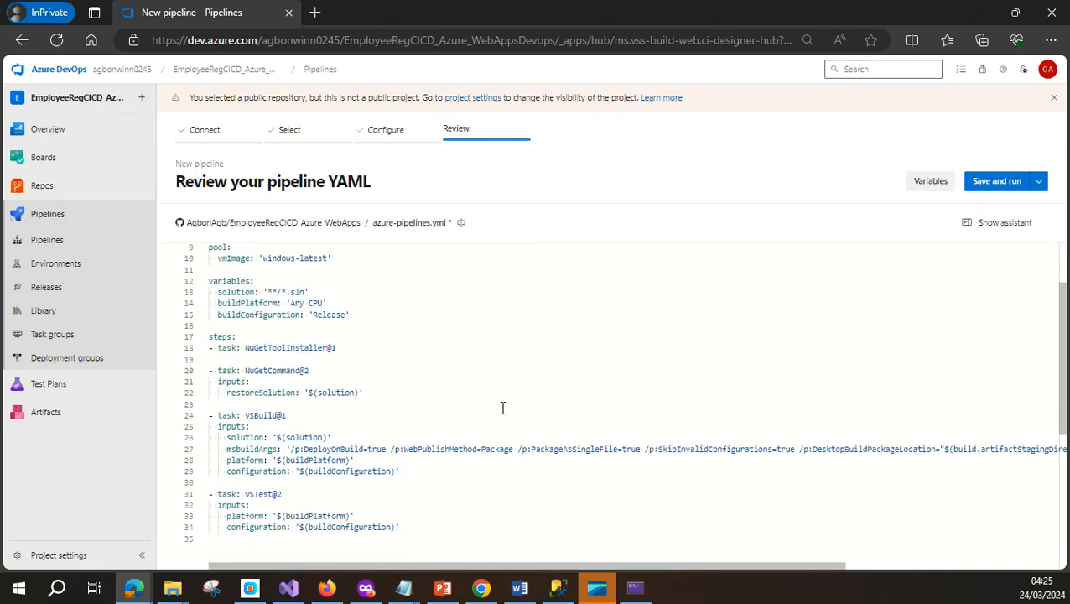
scroll(502, 408, down, 2)
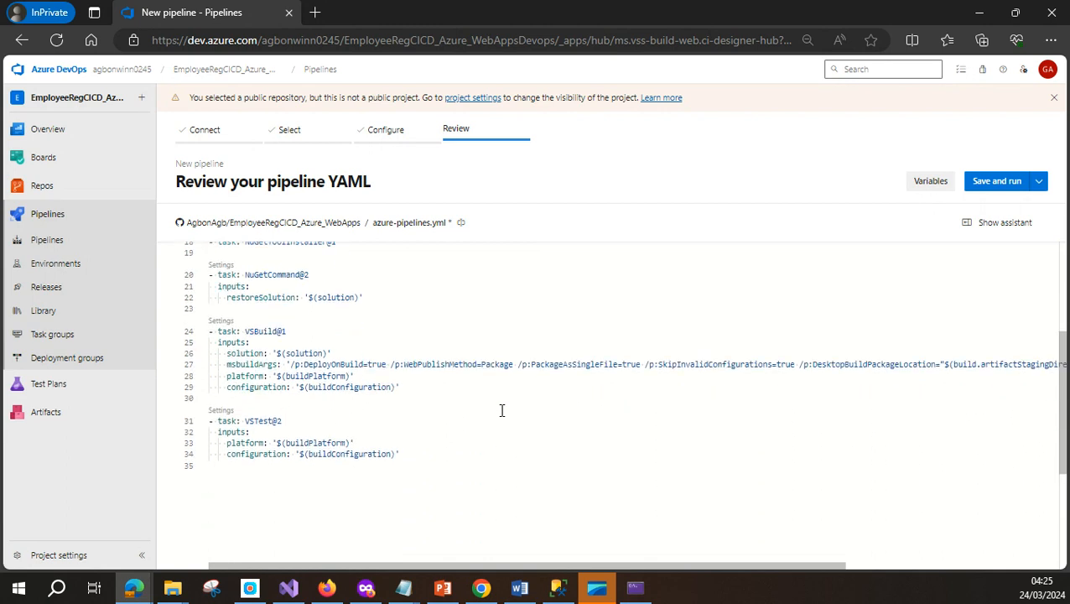
click(405, 459)
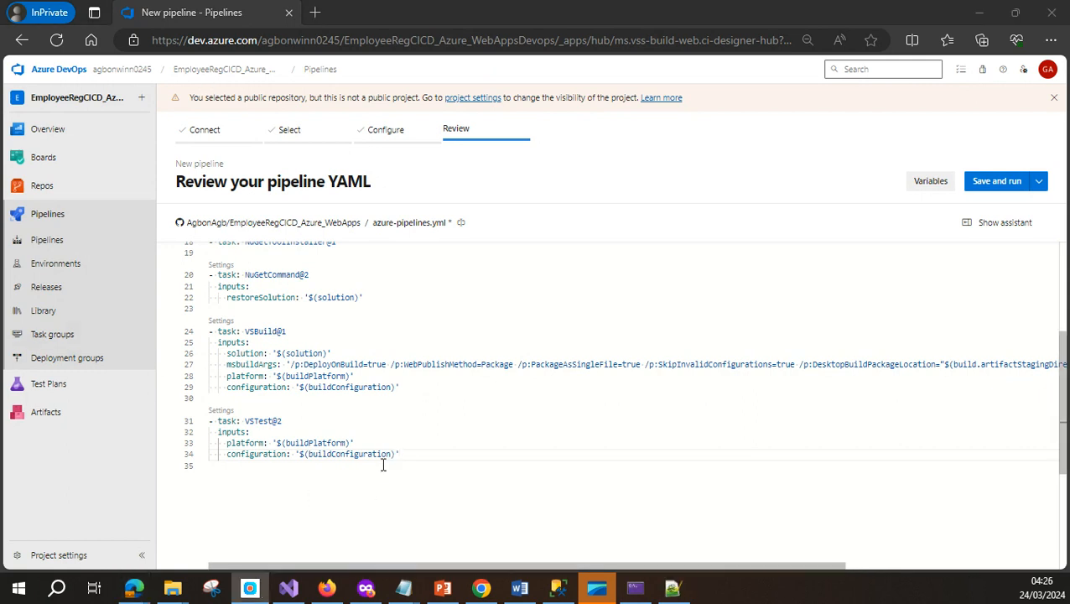
Paste the DotNetCoreCLI publish and PublishBuildArtifacts tasks after the VSTest task at line 34
click(481, 483)
key(Return)
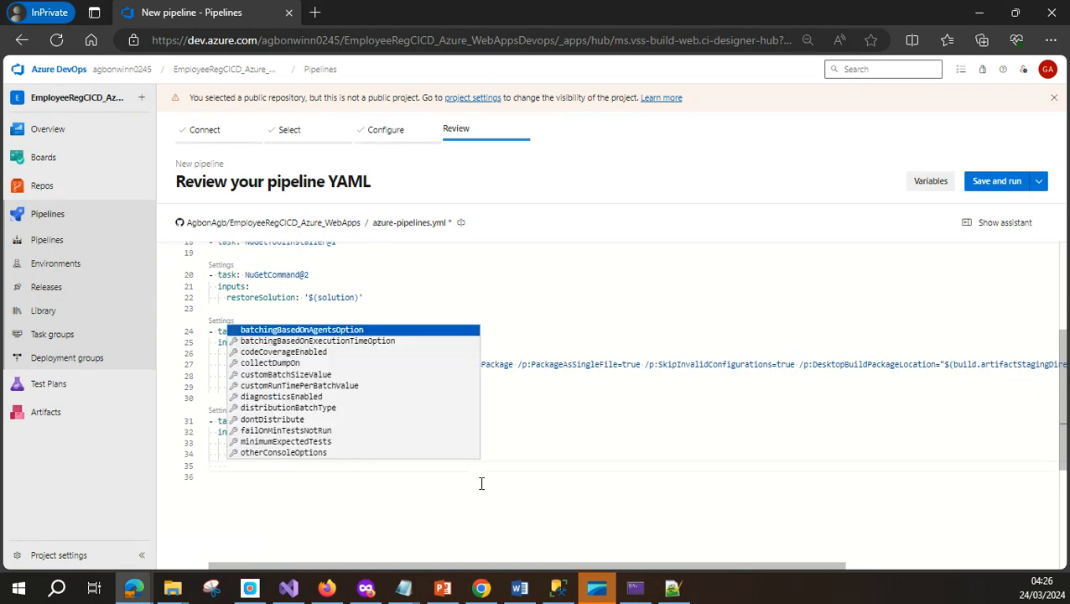
text(- task: DotNetCoreCLI@2   inputs:     command: publish     publishWebProjects: True     arguments: '--configuration $(BuildConfiguration) --output $(Build.ArtifactStagingDirectory)'     zipAfterPublish: false - task: PublishBuildArtifacts@1   inputs:     pathtoPublish: '$(Build.ArtifactStagingDirectory)'     artifactName: 'MonitorServices')
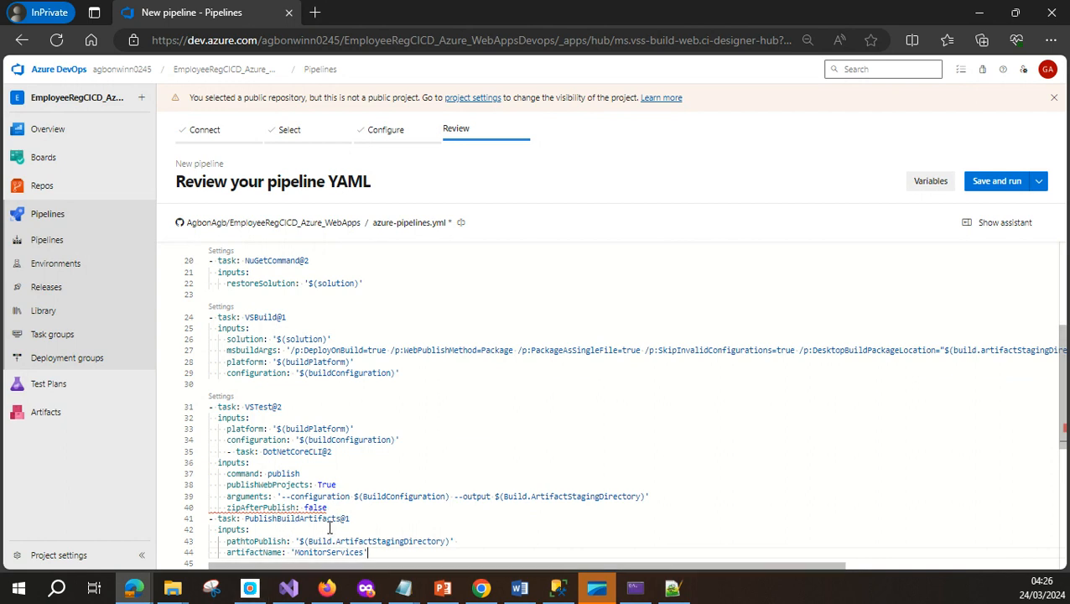
click(403, 440)
key(Return)
key(ctrl+space)
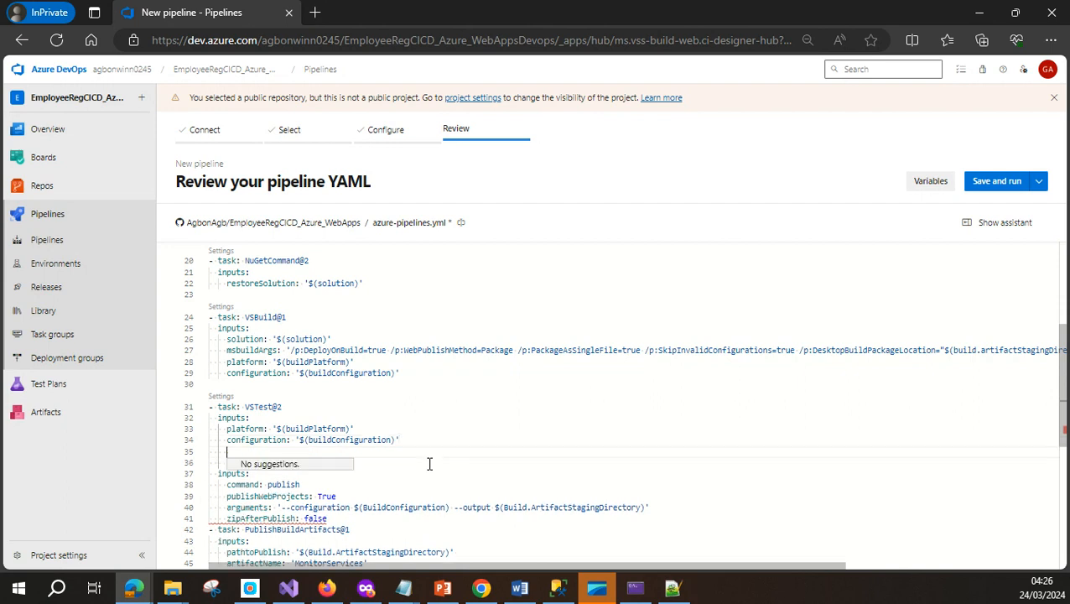
Fix the indentation so the DotNetCoreCLI task aligns with the other tasks
click(218, 474)
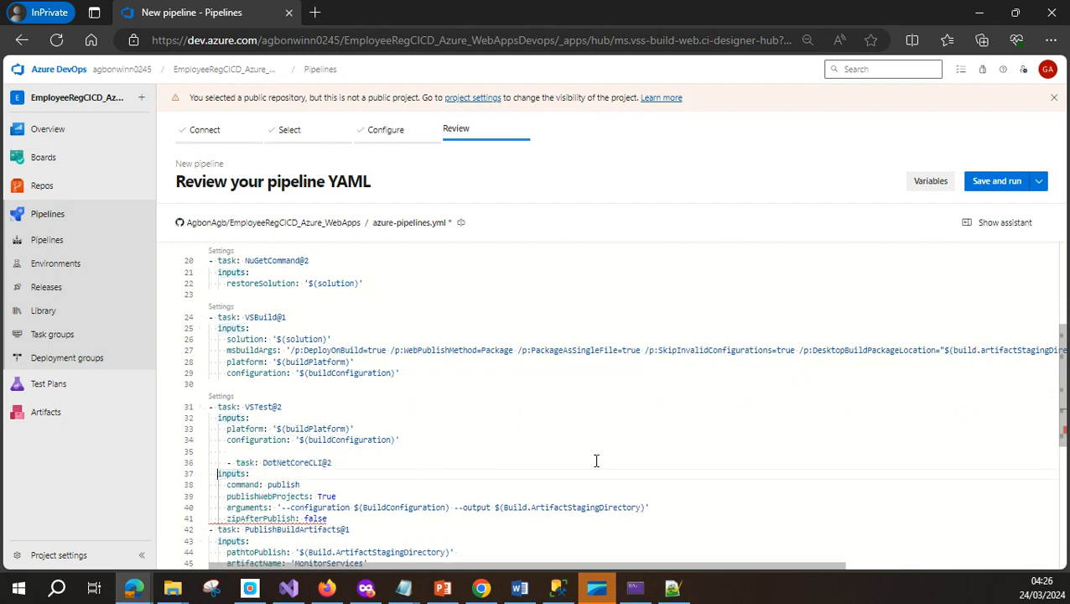
key(BackSpace)
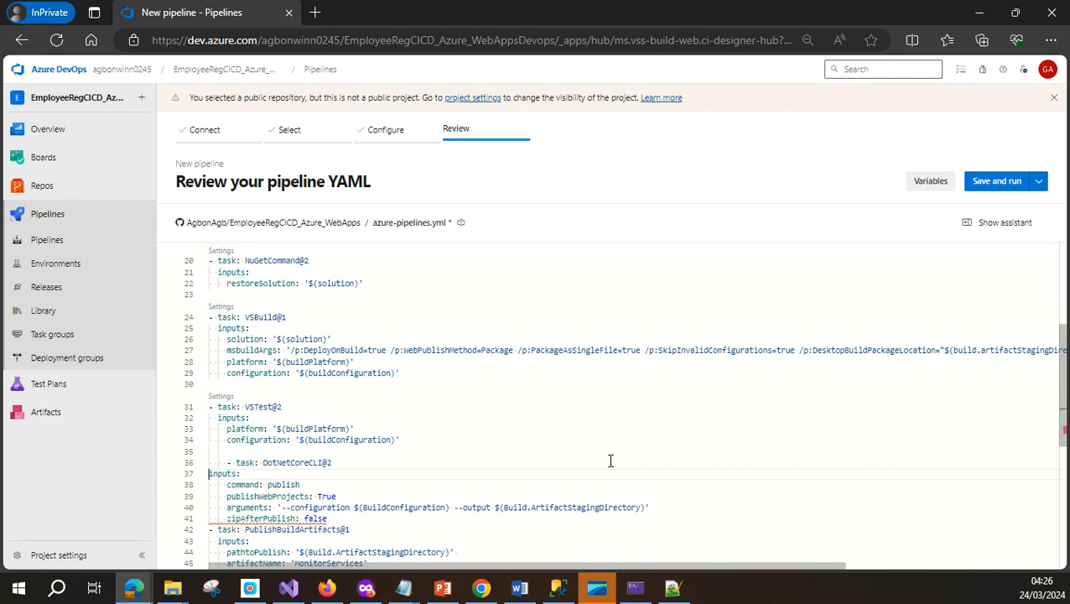
key(Up)
key(Up)
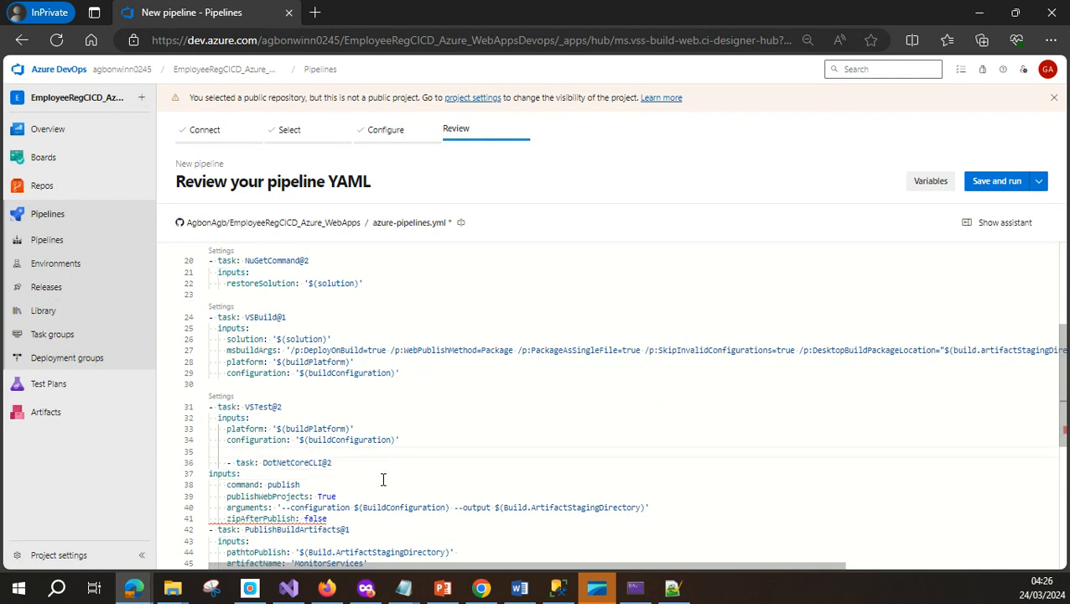
key(ctrl+z)
key(Up)
key(BackSpace)
key(BackSpace)
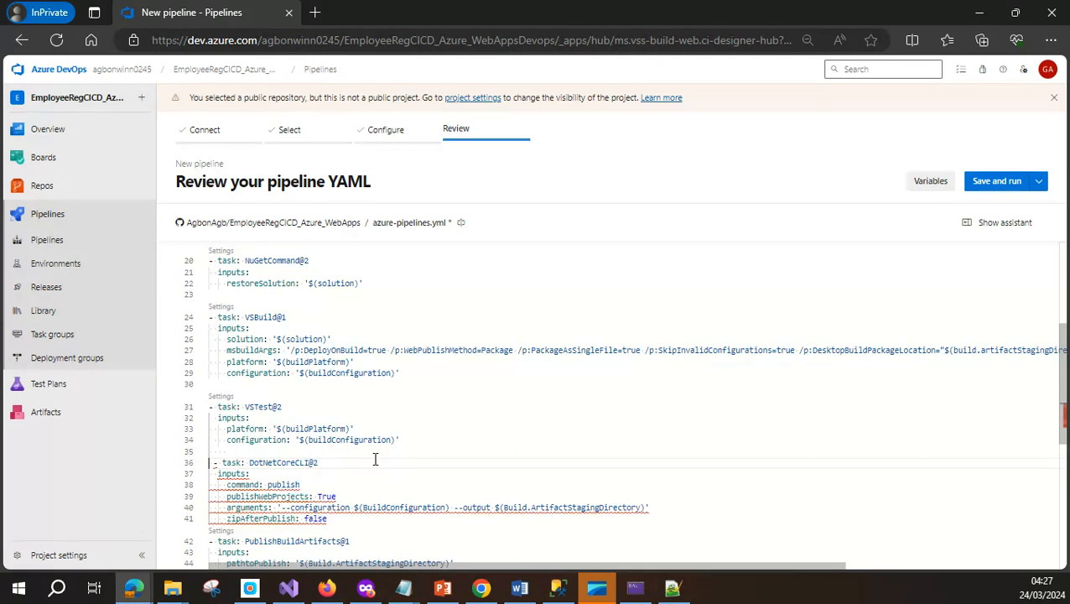
key(BackSpace)
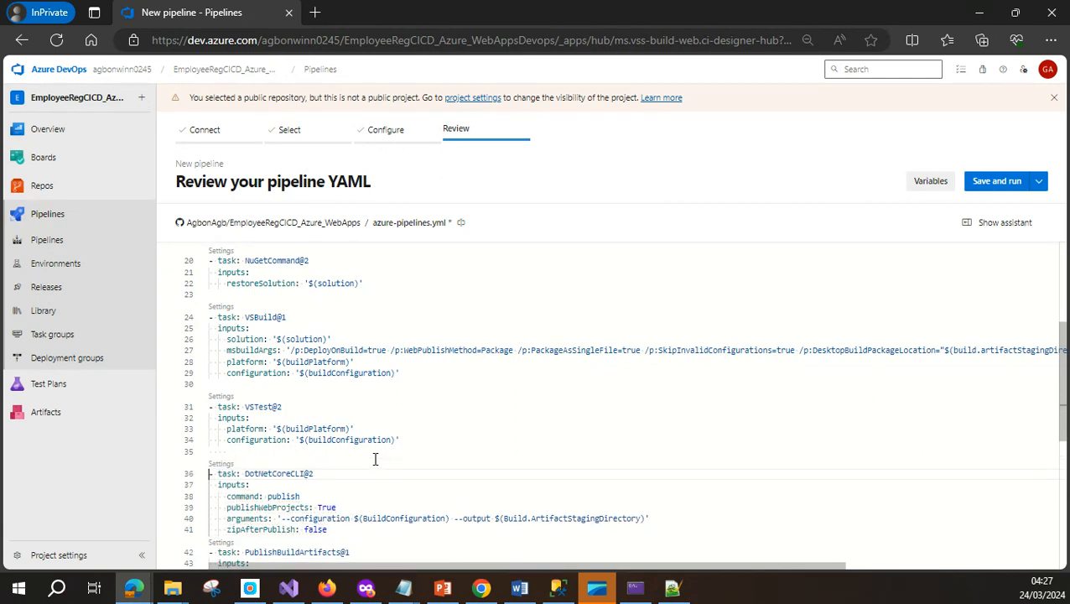
Check the description of the publish task's zipAfterPublish setting
click(389, 470)
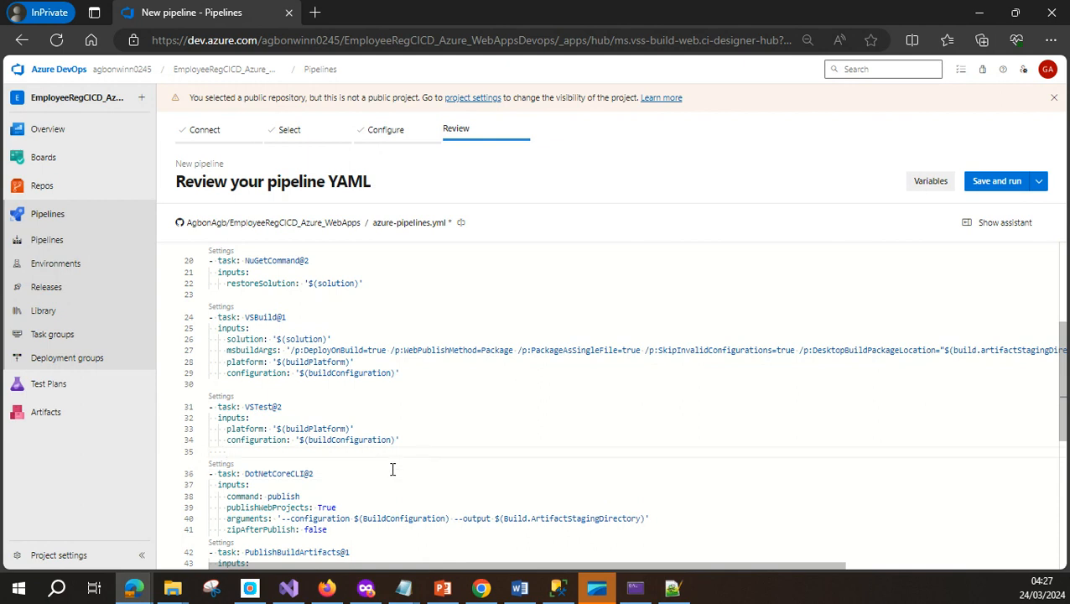
scroll(392, 469, down, 1)
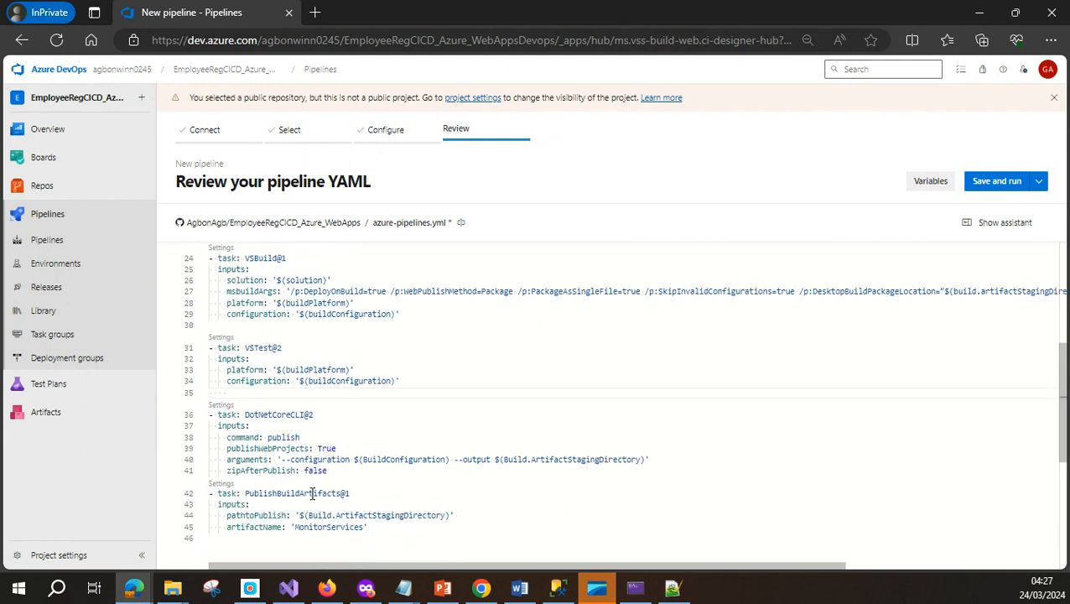
drag(227, 471, 297, 472)
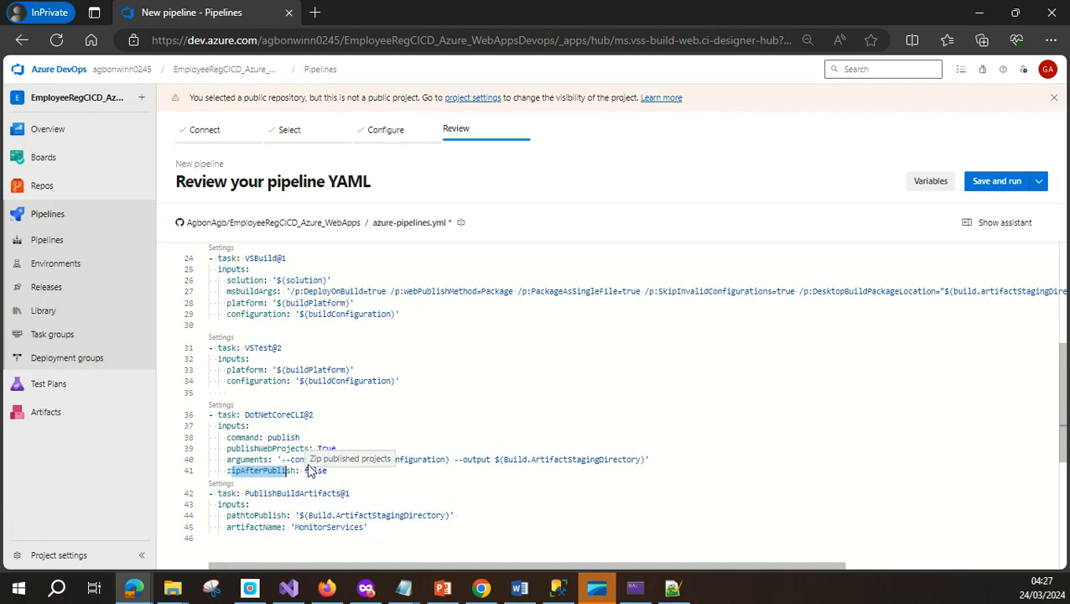
click(308, 470)
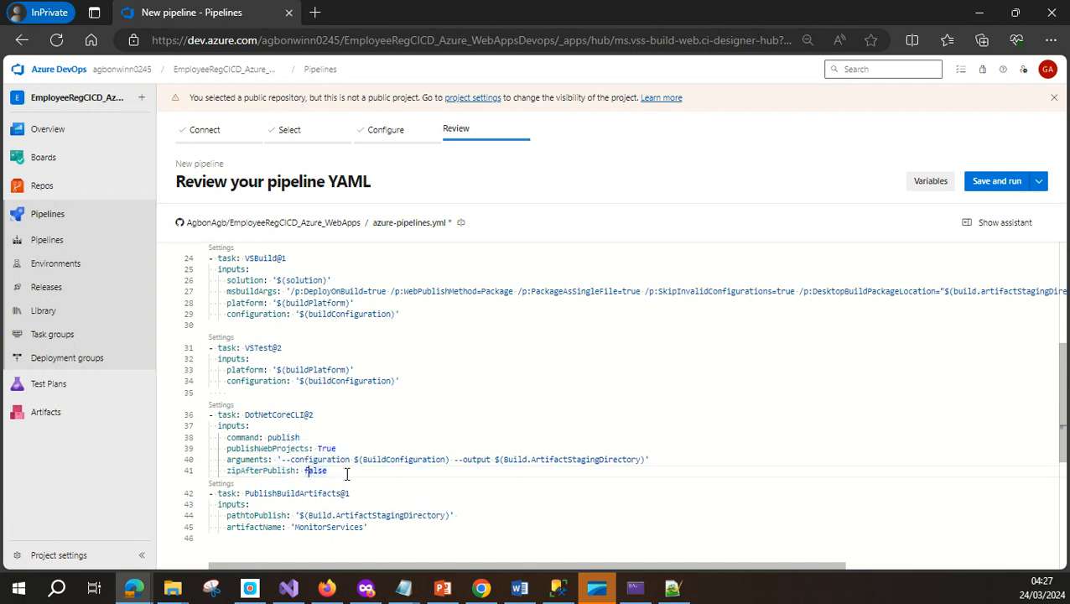
scroll(347, 474, down, 1)
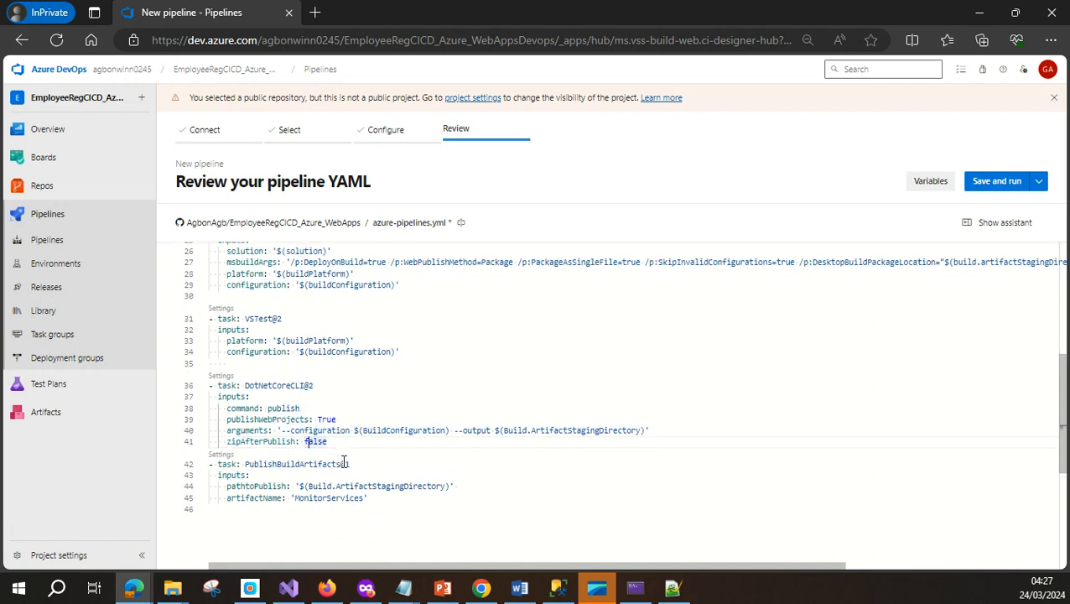
Replace artifact name MonitorServices with EmployeeRegCICDAzureWebApps, the repository name without underscores
double_click(310, 498)
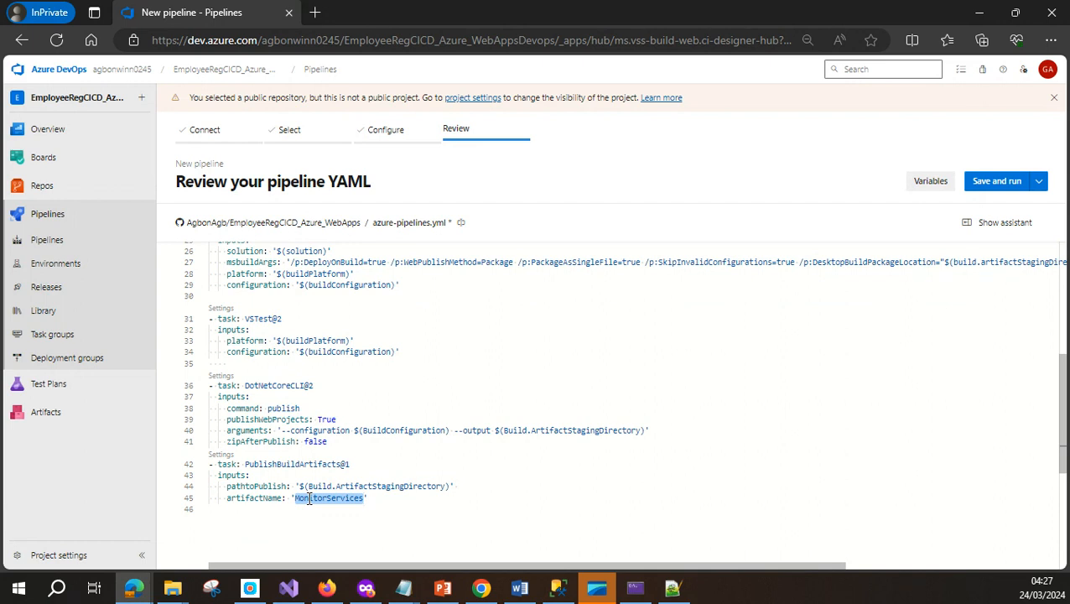
drag(230, 222, 363, 223)
key(ctrl+c)
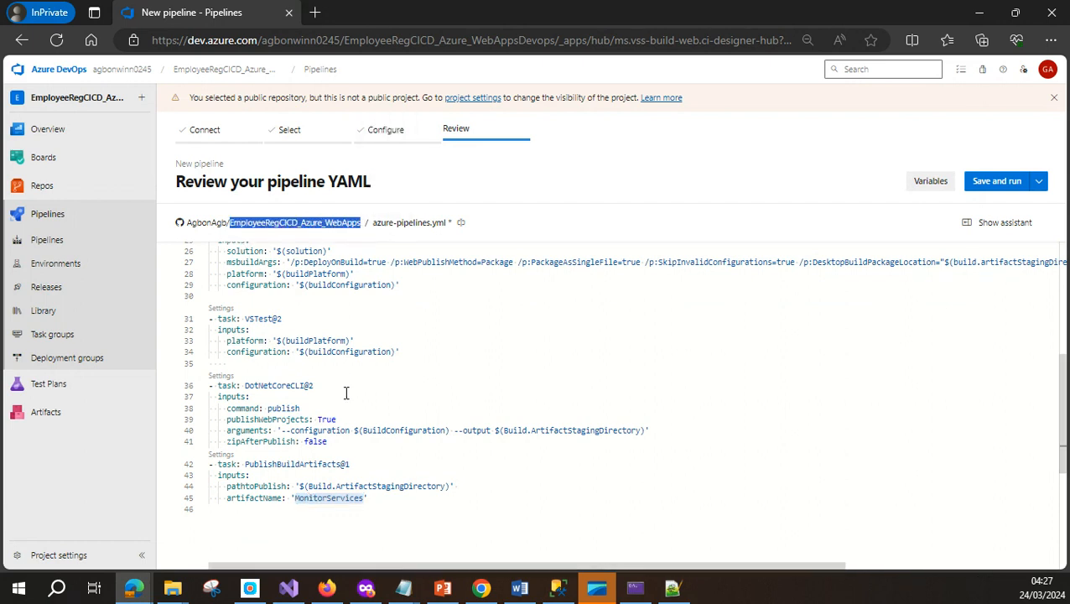
double_click(325, 498)
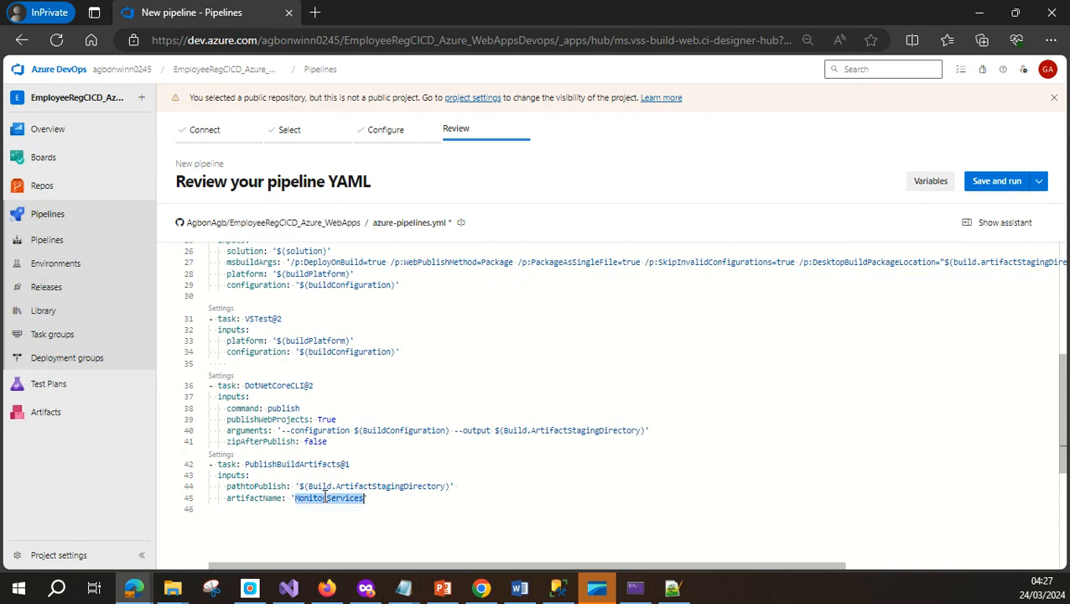
key(ctrl+v)
click(371, 508)
click(369, 499)
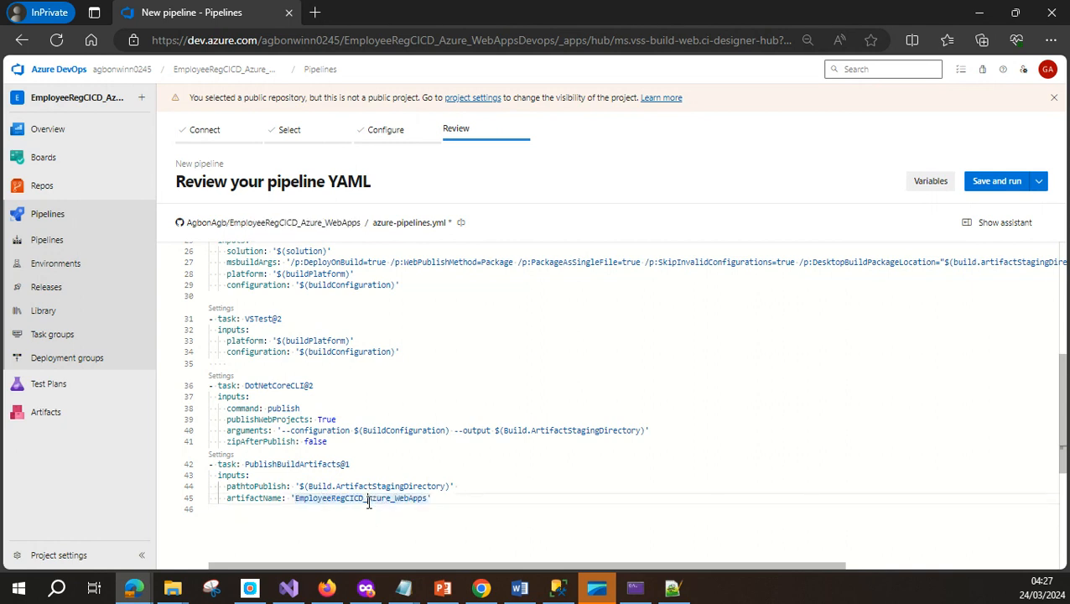
key(BackSpace)
click(390, 498)
key(BackSpace)
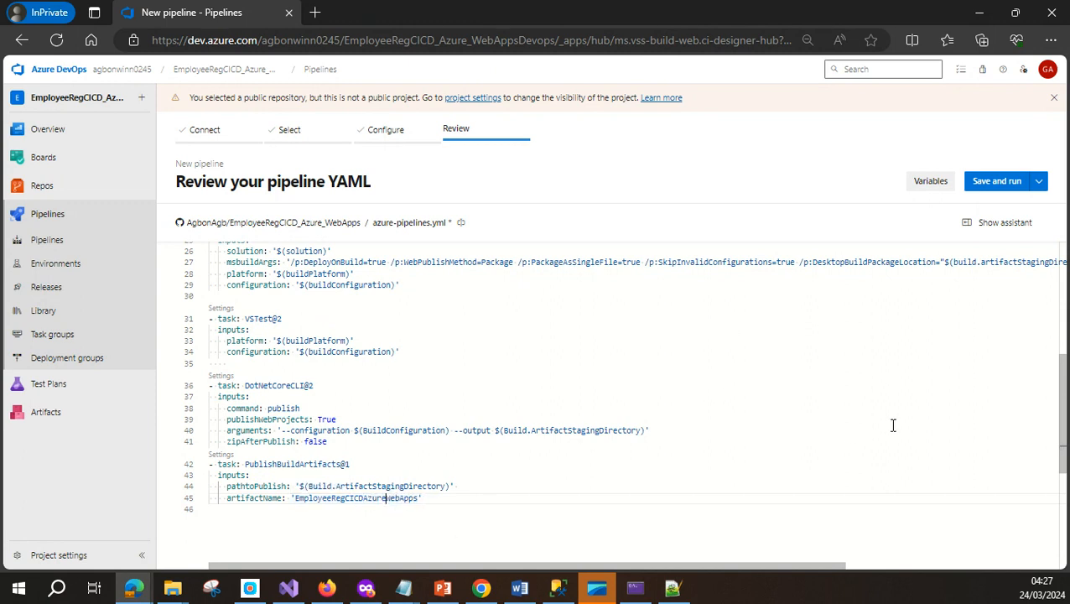
click(1040, 183)
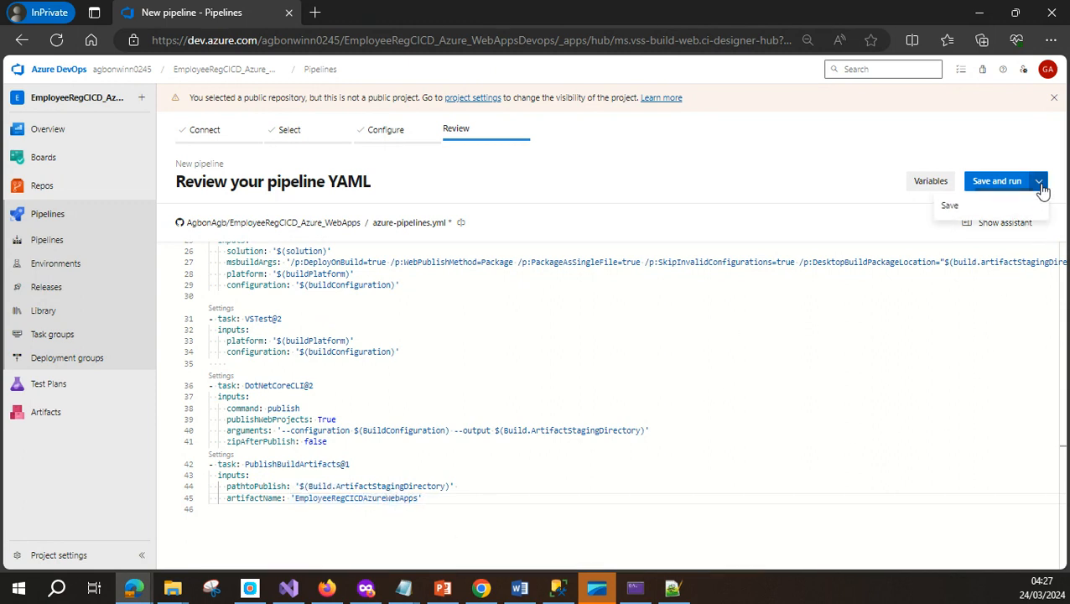
Commit the pipeline with Save only, no run, then reopen azure-pipelines.yml in the editor
click(969, 210)
click(1029, 540)
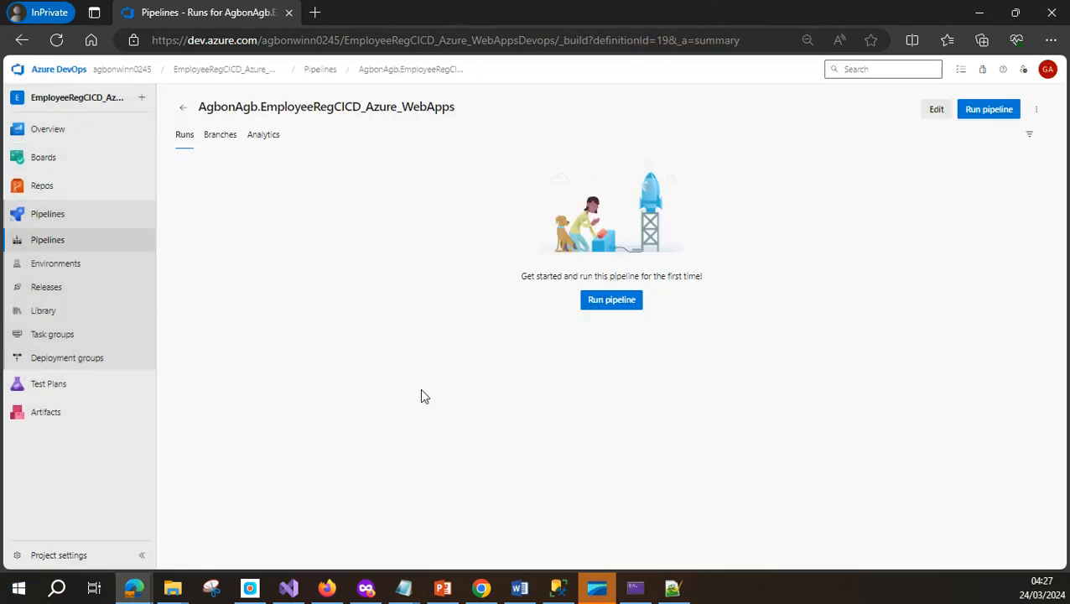
click(937, 110)
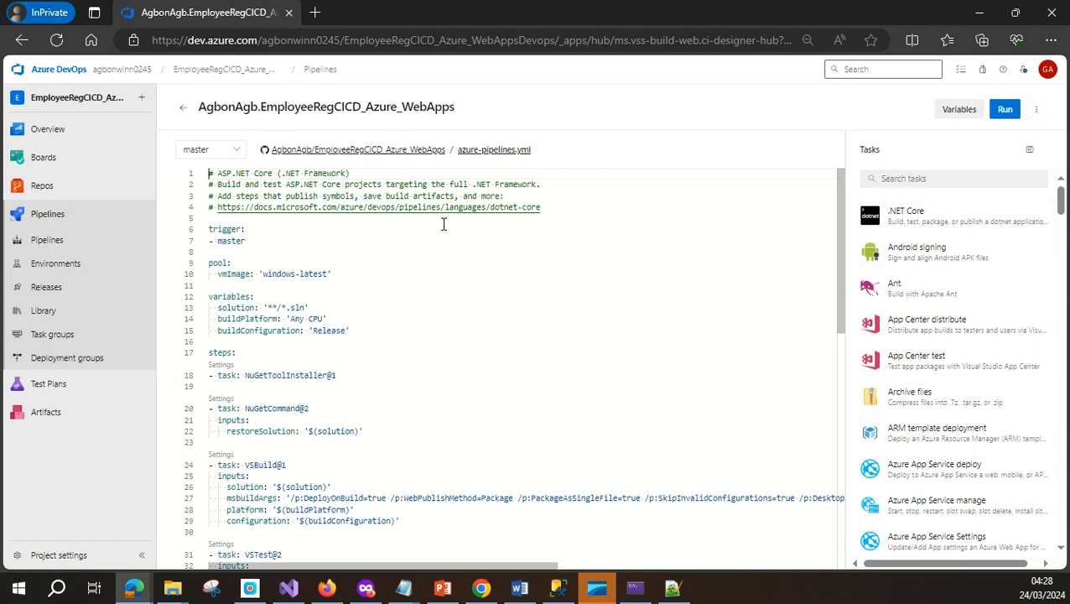
Override the YAML CI trigger for the master branch, then save and queue a new pipeline run
click(1037, 109)
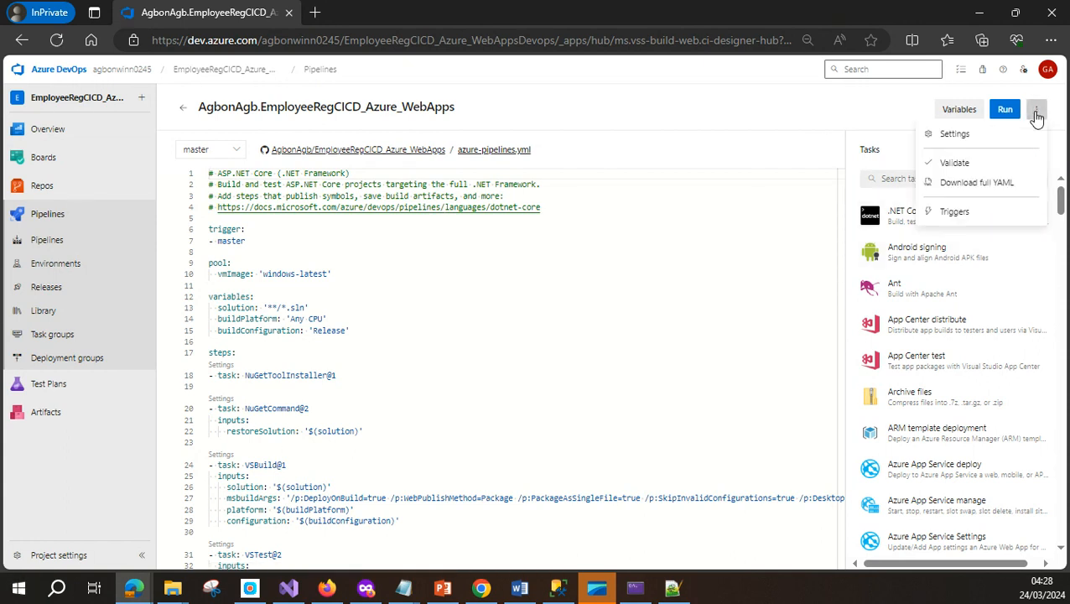
click(956, 213)
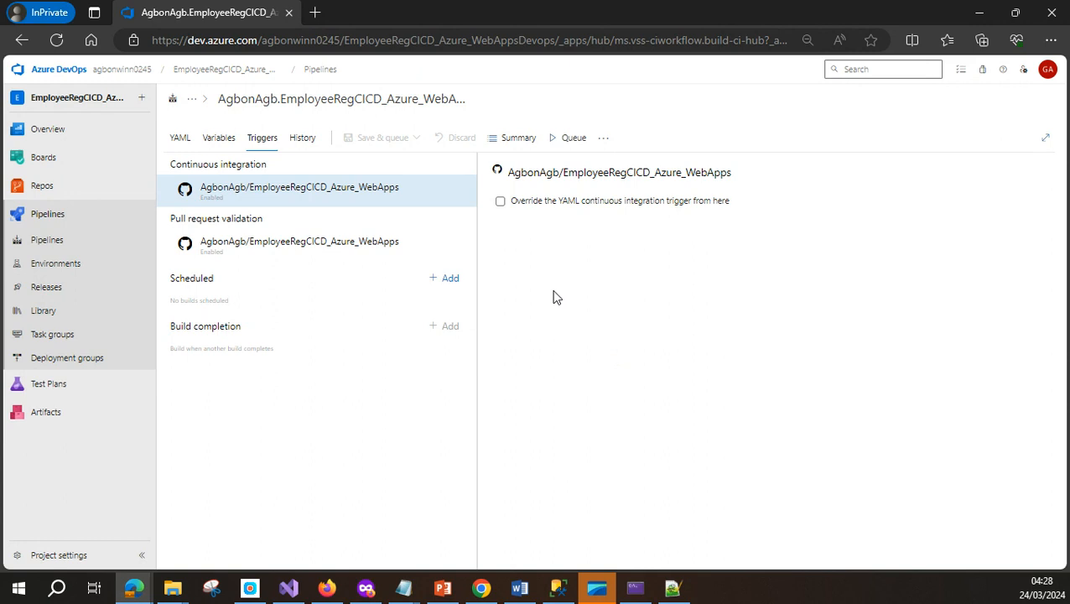
click(501, 204)
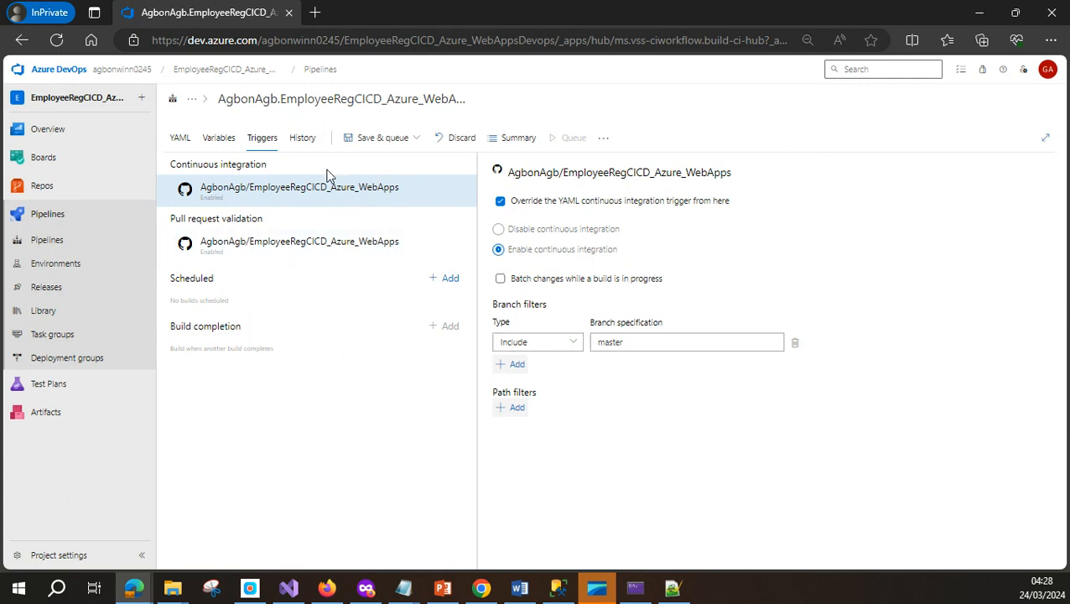
click(383, 144)
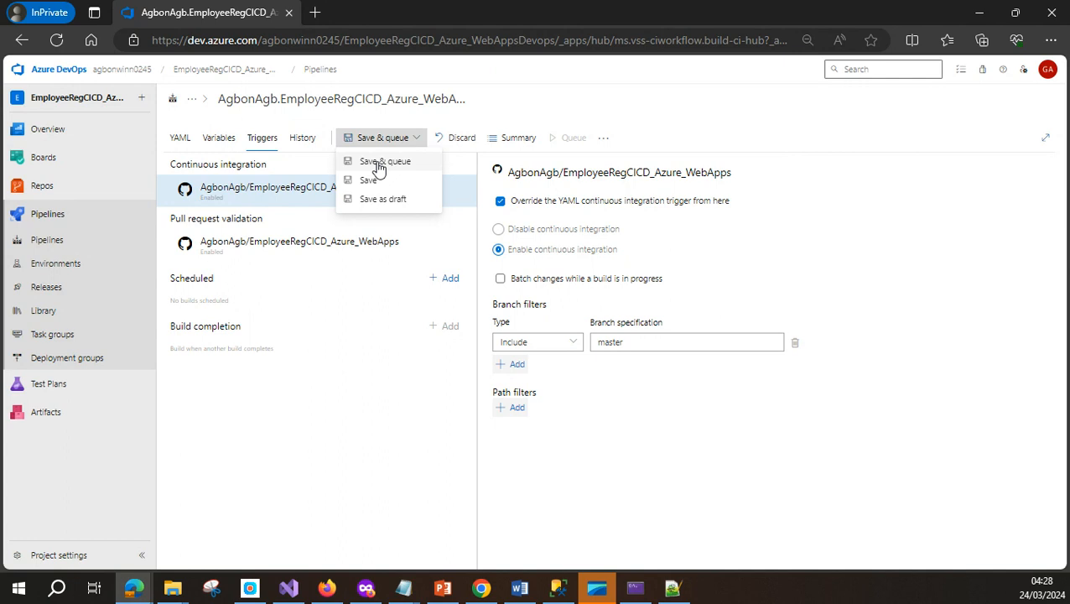
click(379, 163)
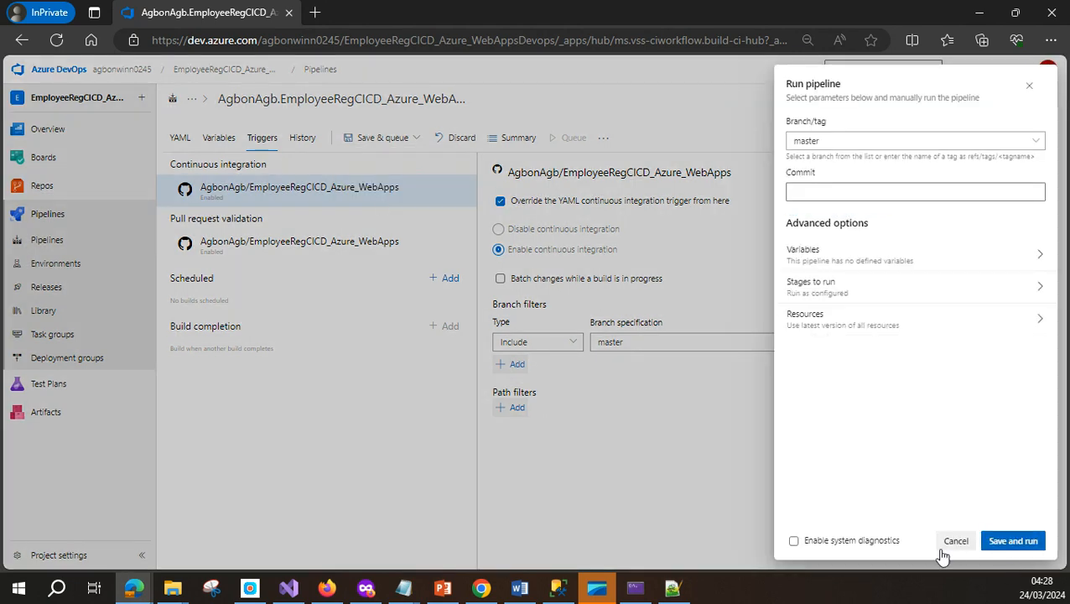
click(1015, 543)
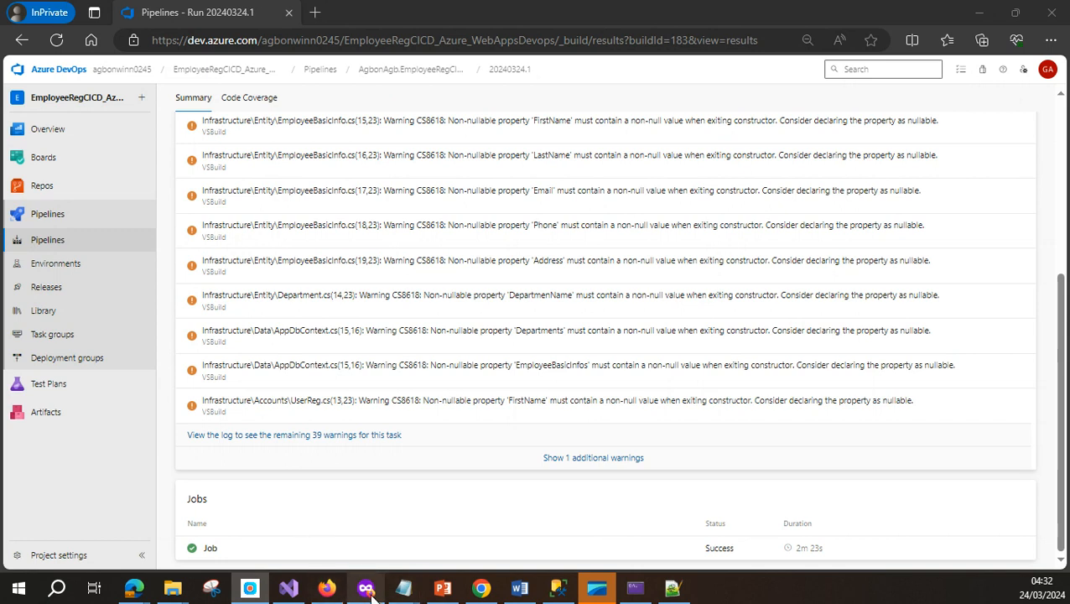
Check the EmployeeRegCICD_Azure_WebApps GitHub repository for the azure-pipelines.yml commit, then go back to Azure DevOps
mouse_move(371, 596)
click(363, 474)
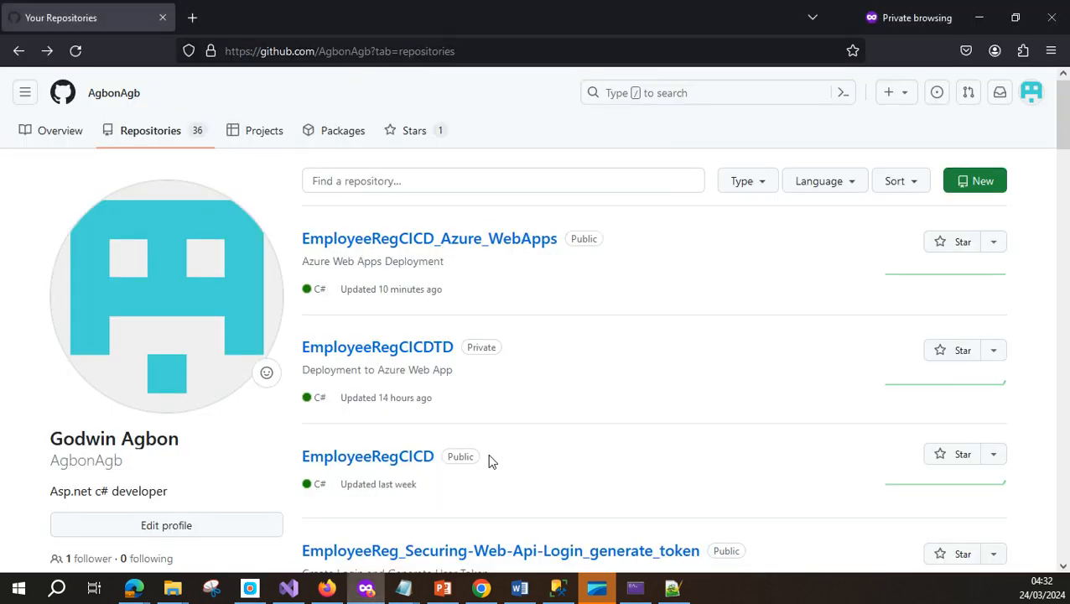
click(370, 250)
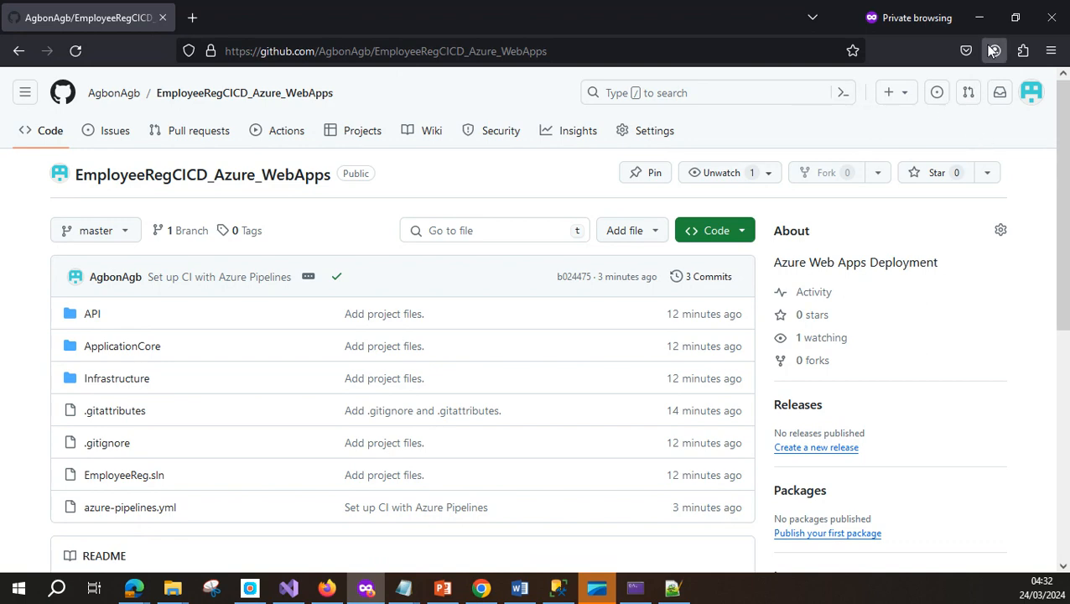
click(979, 18)
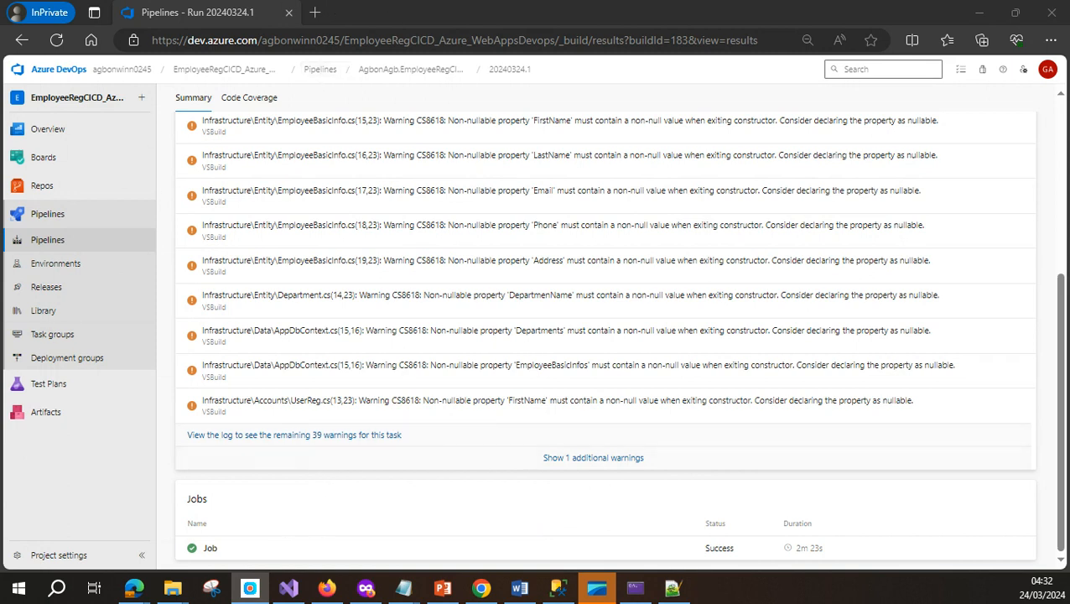
Create a new release pipeline from the Azure App Service deployment template and select the Stage 1 name
click(39, 288)
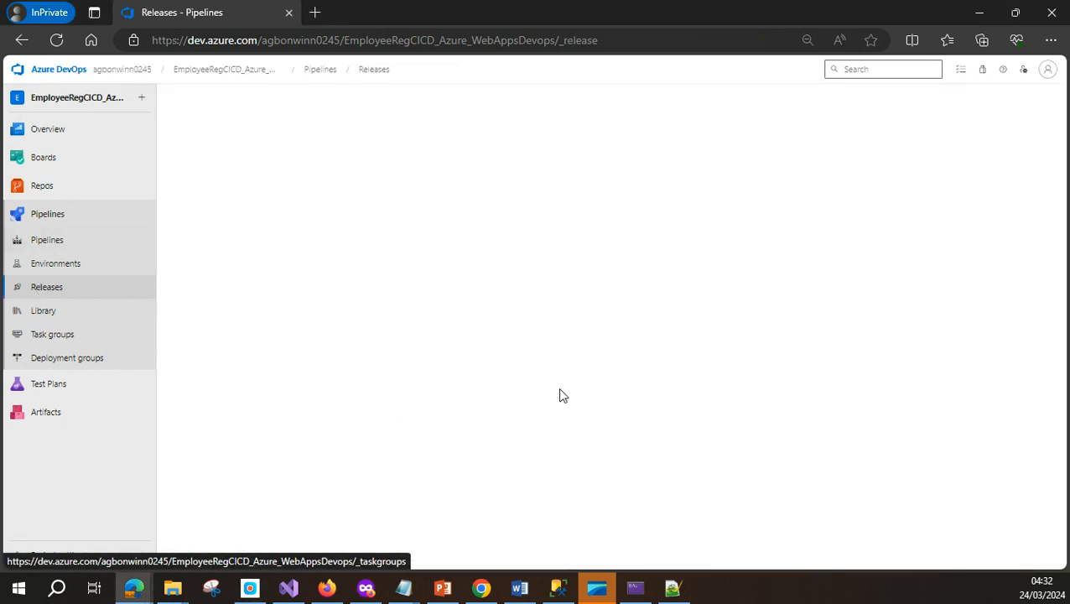
click(622, 366)
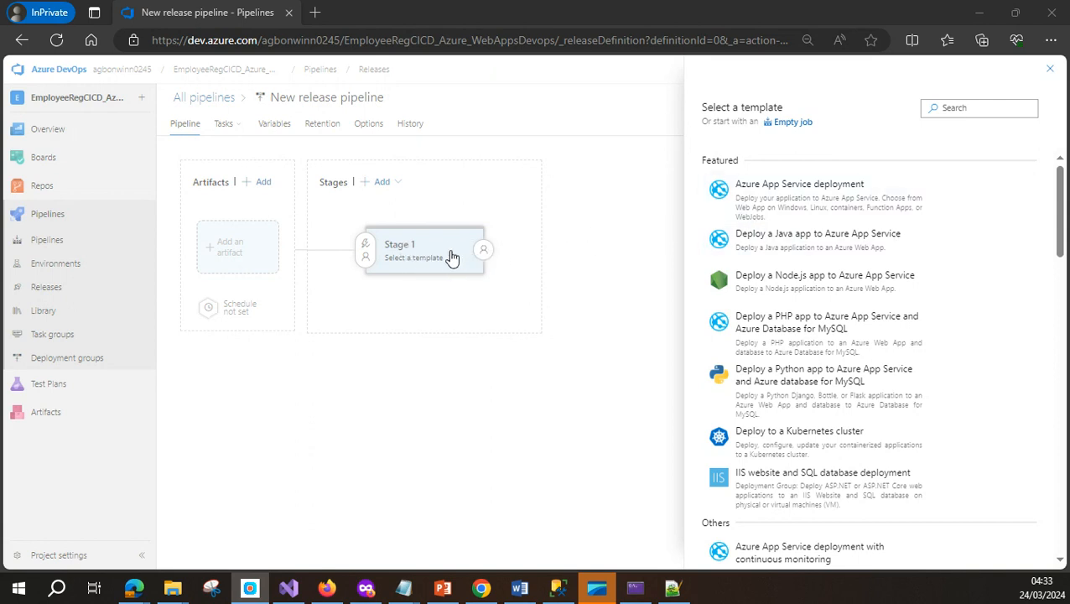
click(452, 257)
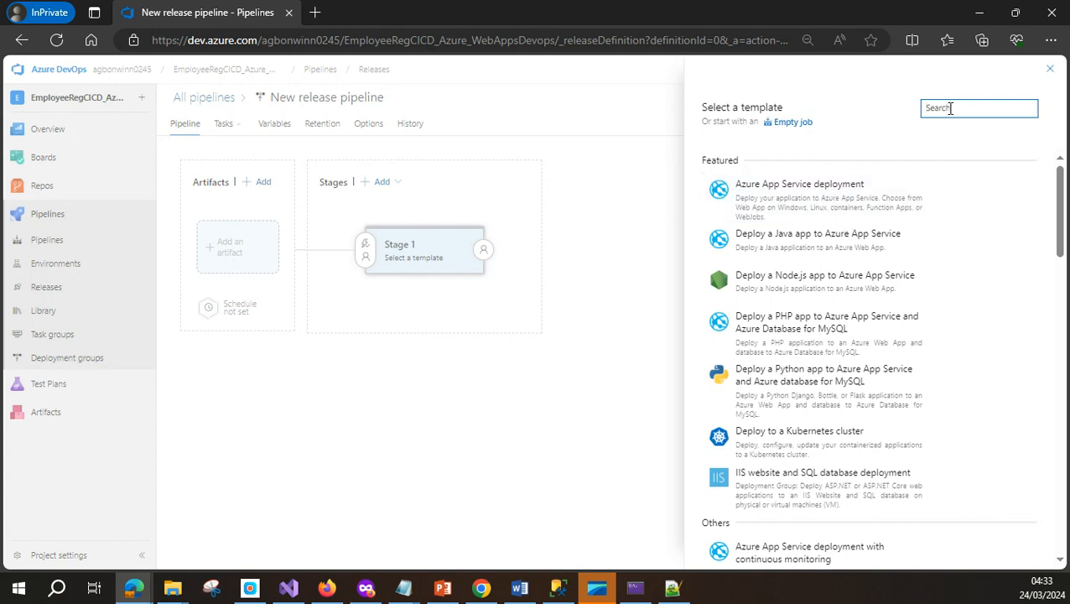
drag(1062, 243, 1066, 507)
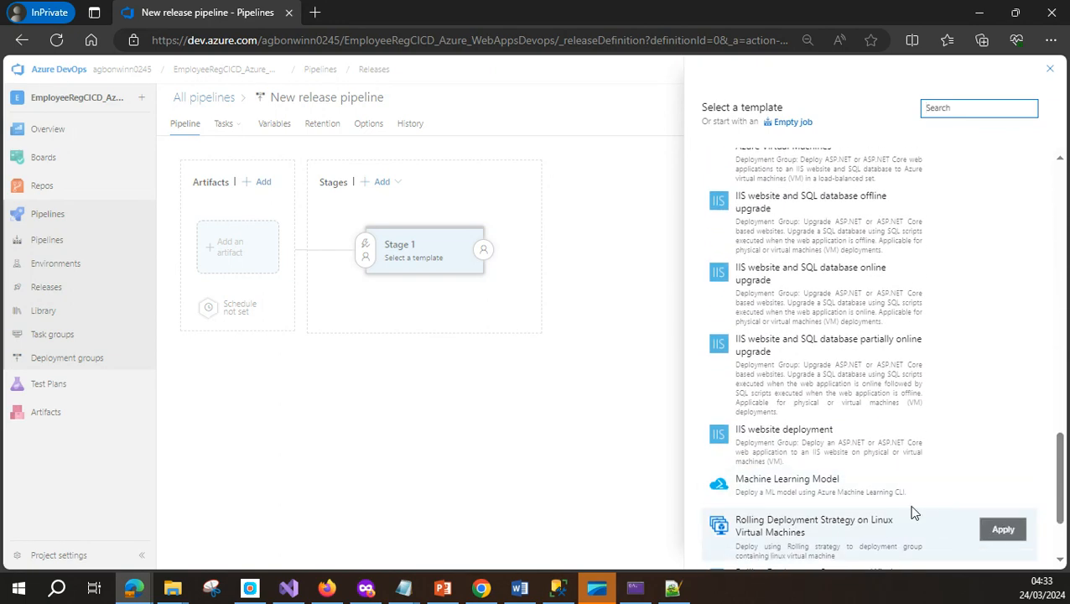
drag(1053, 498, 1055, 167)
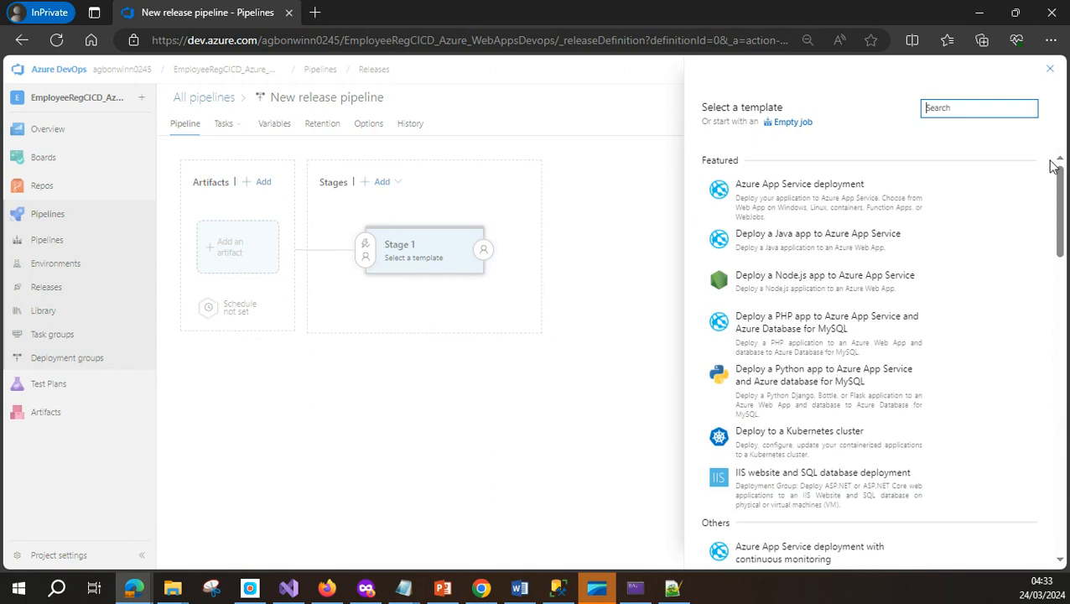
click(836, 203)
click(998, 198)
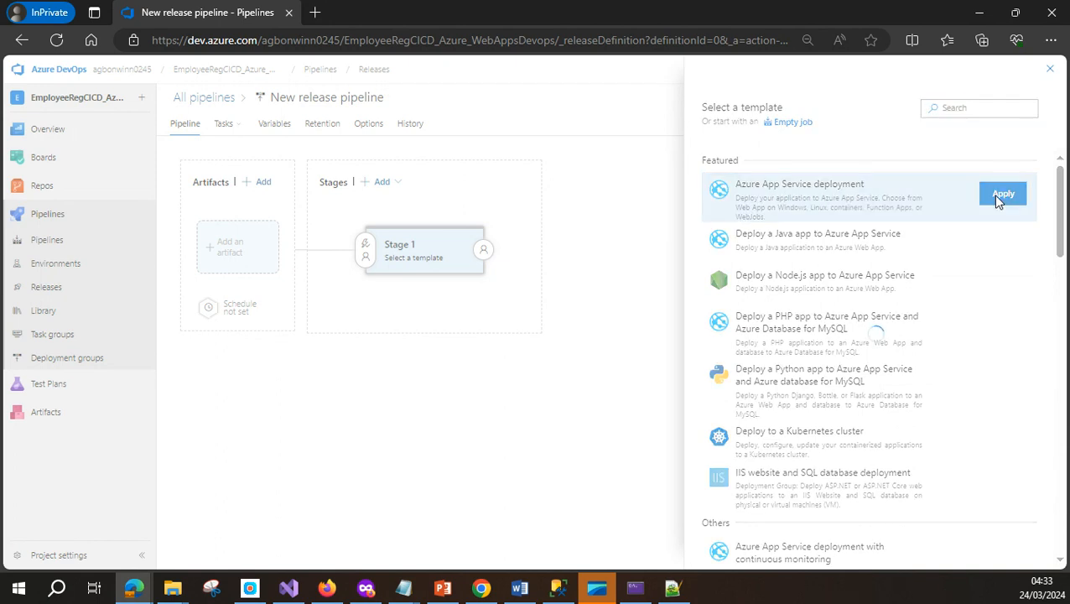
double_click(780, 255)
drag(780, 255, 735, 261)
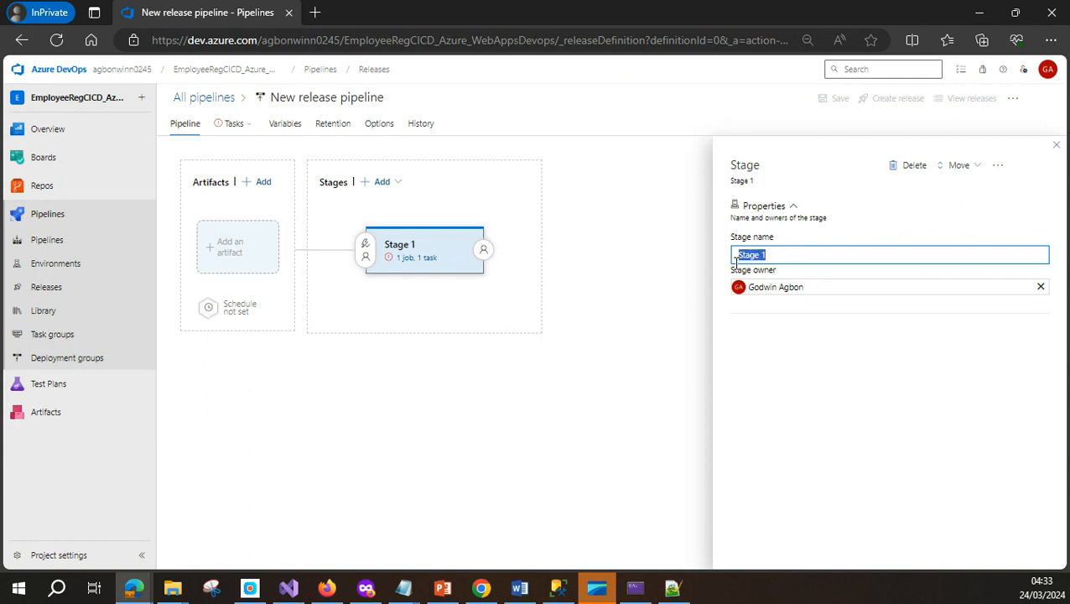
Replace the Stage 1 name with production
text(prodution)
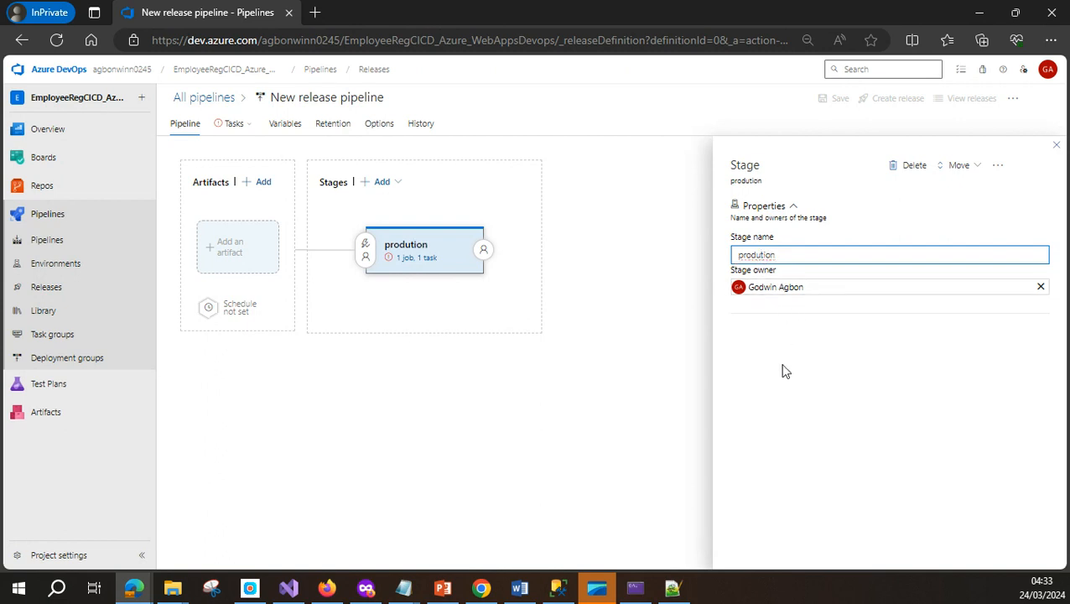
text(c)
click(671, 324)
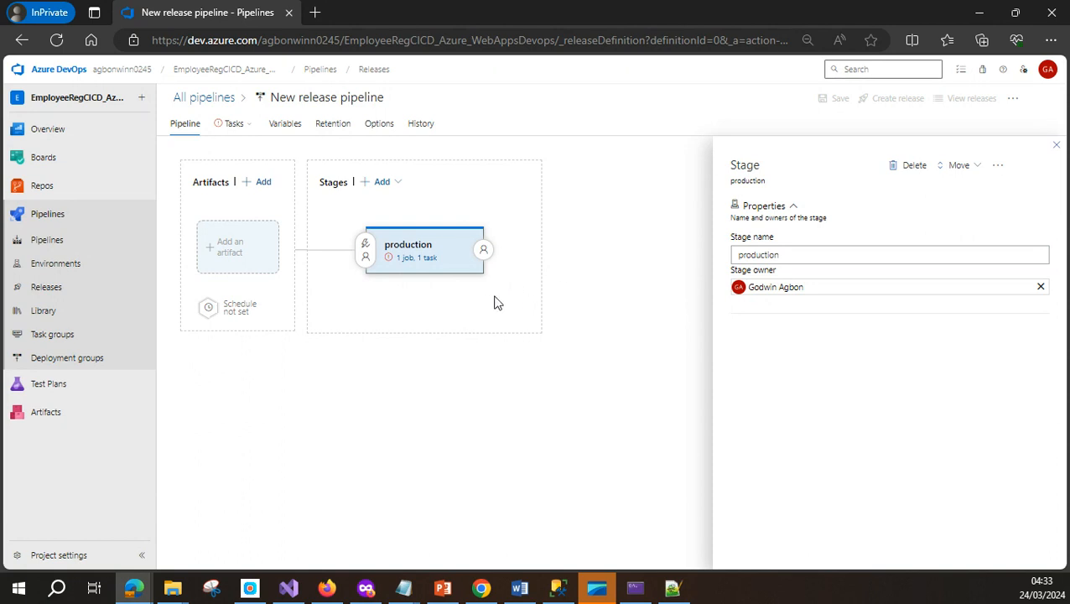
Add the EmployeeRegCICD_Azure_WebApps build pipeline, latest version, as the release artifact
click(244, 253)
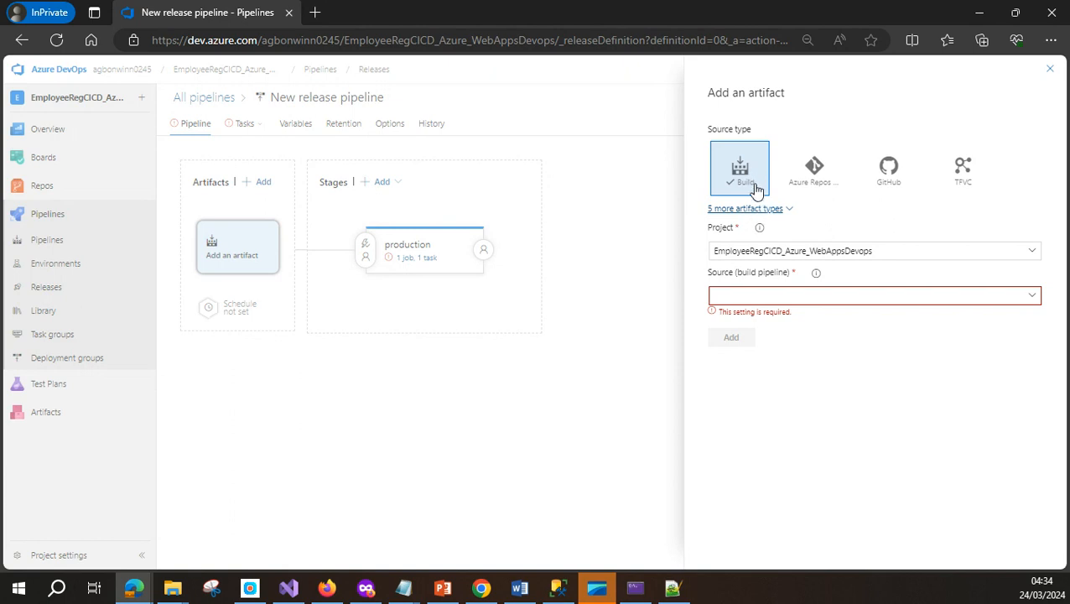
click(779, 209)
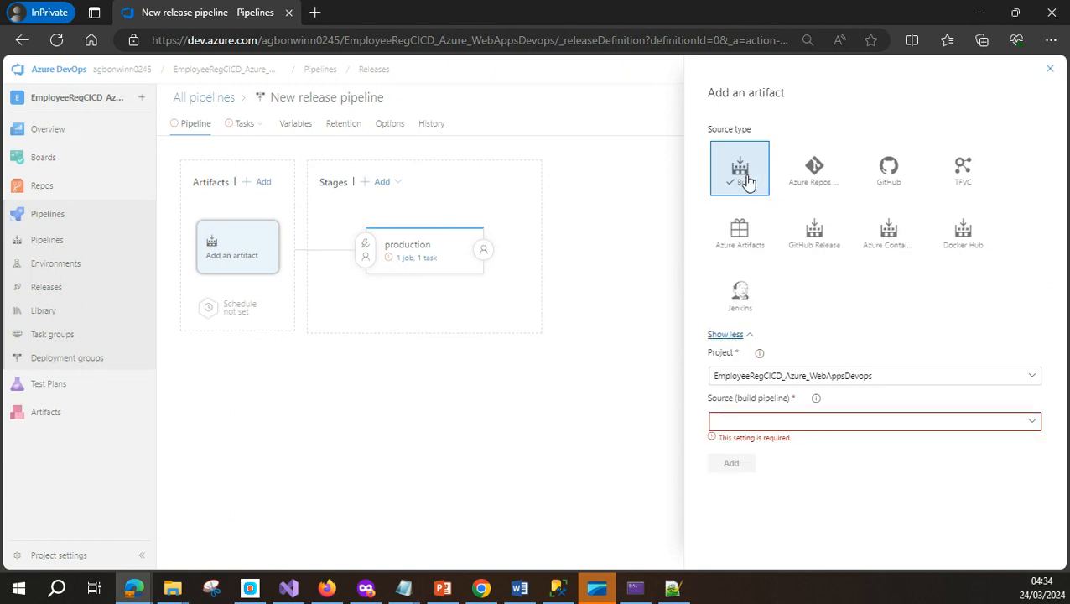
click(1031, 426)
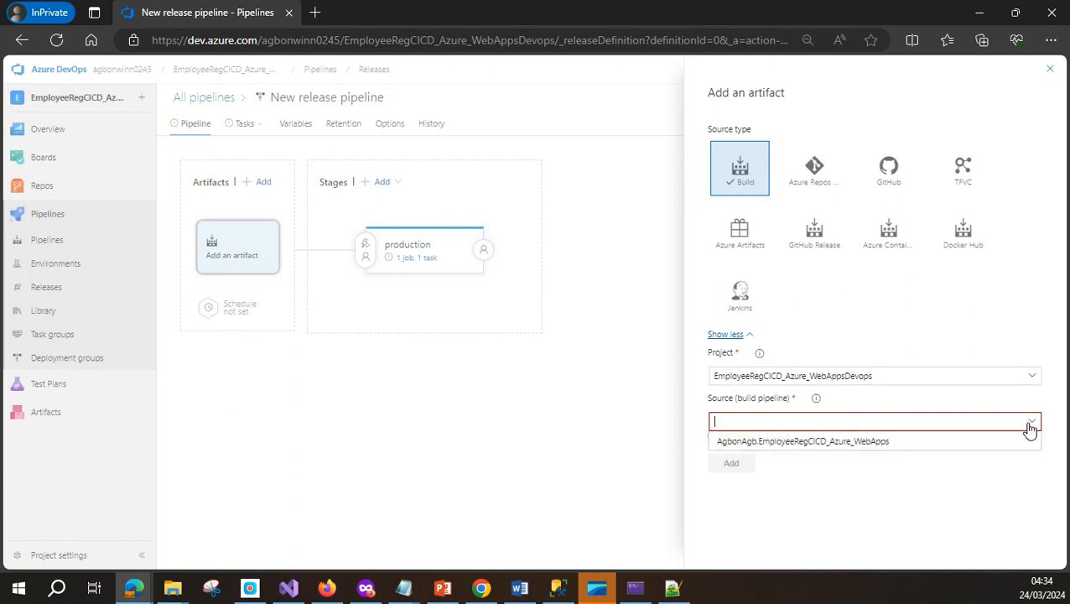
click(897, 443)
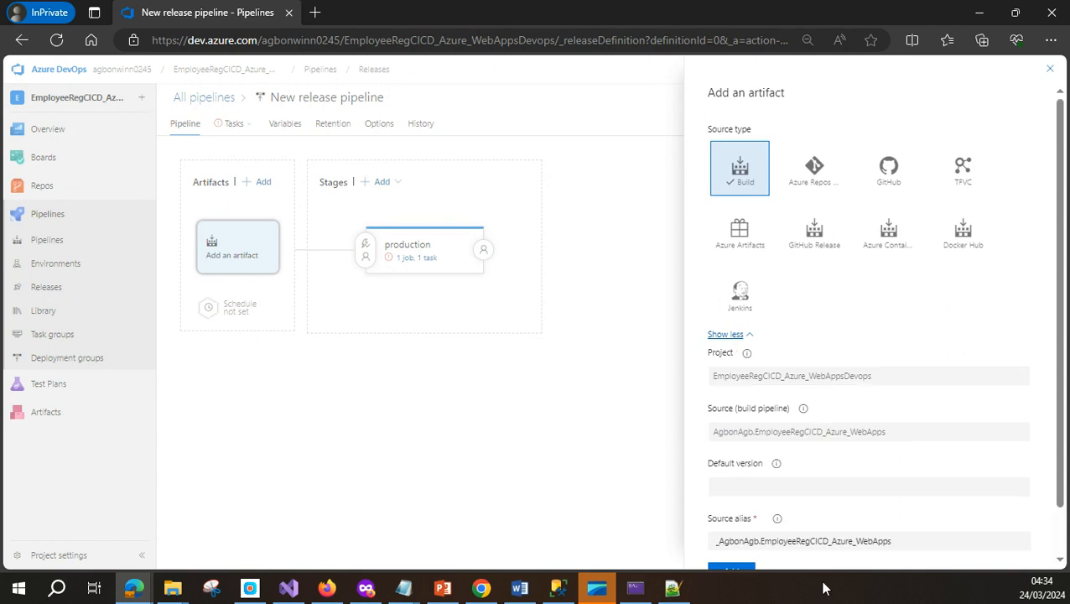
scroll(998, 487, down, 2)
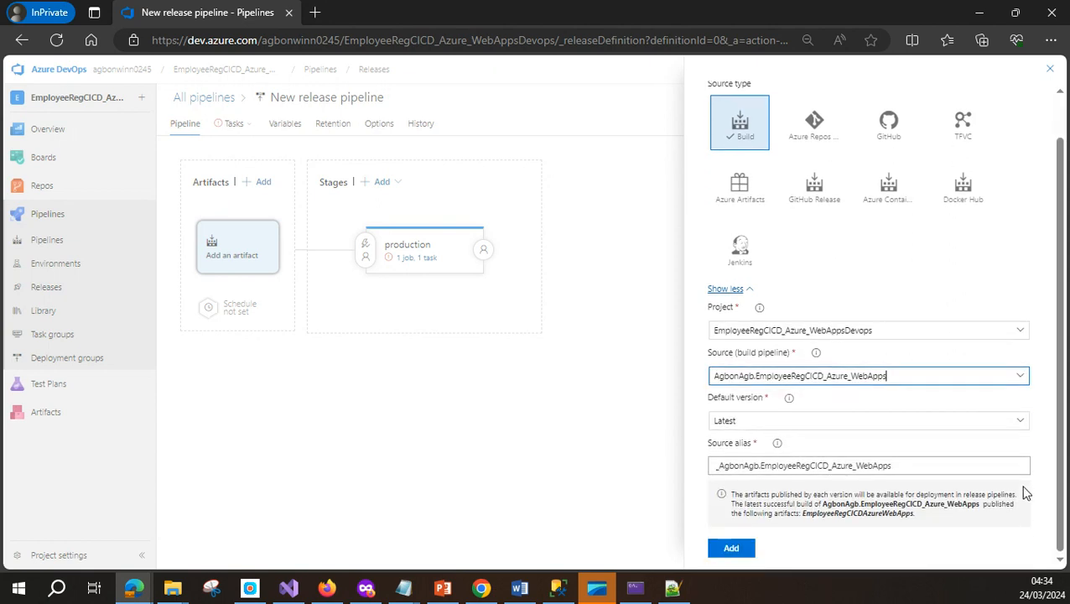
click(732, 549)
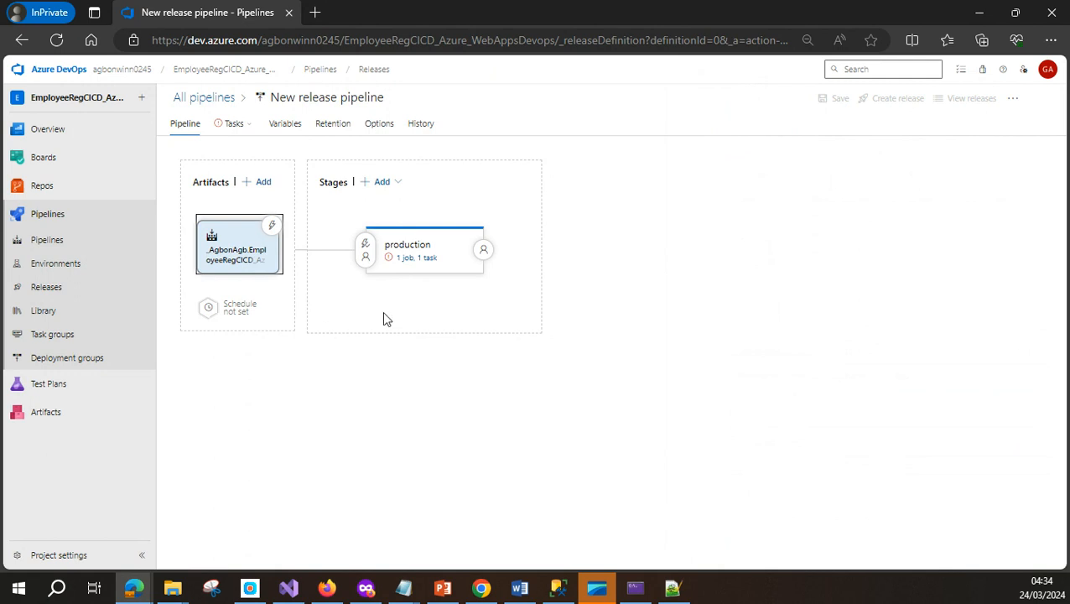
click(250, 126)
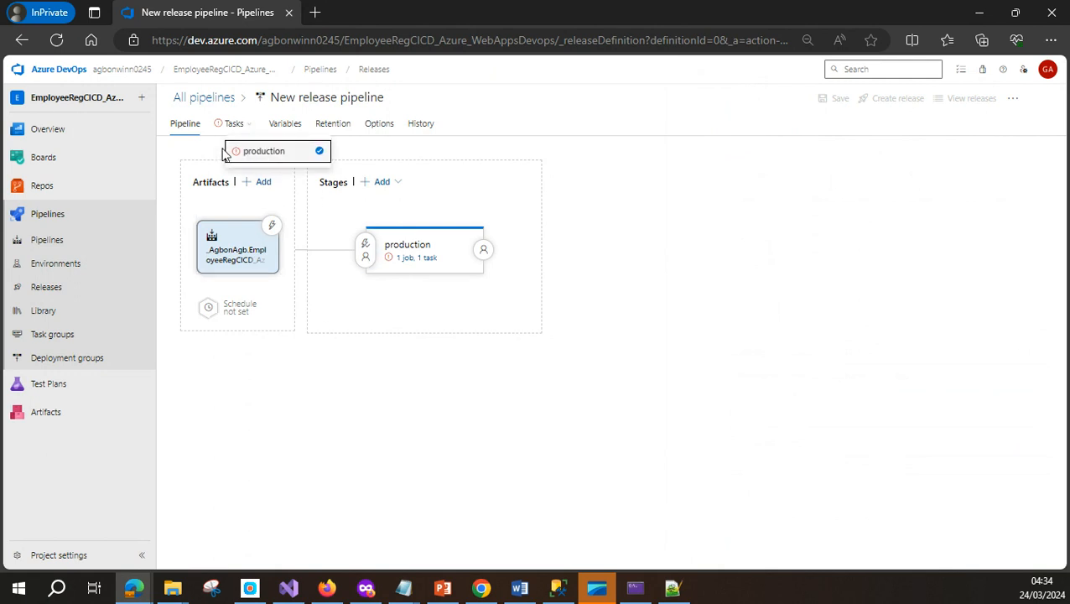
Open the production stage's tasks and inspect the Deploy Azure App Service task's required settings
click(256, 157)
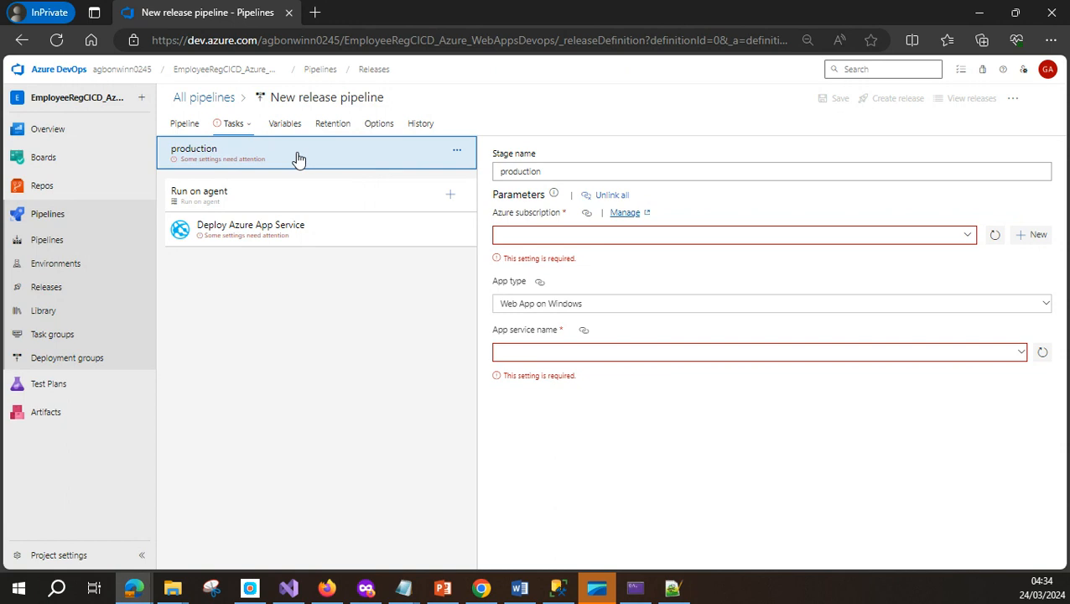
click(373, 239)
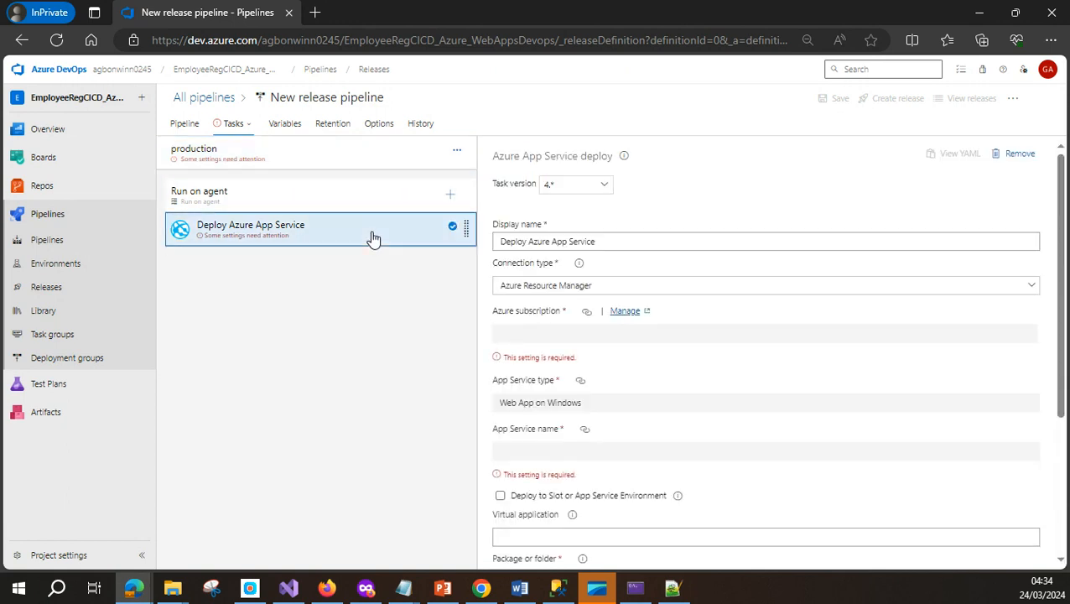
click(319, 158)
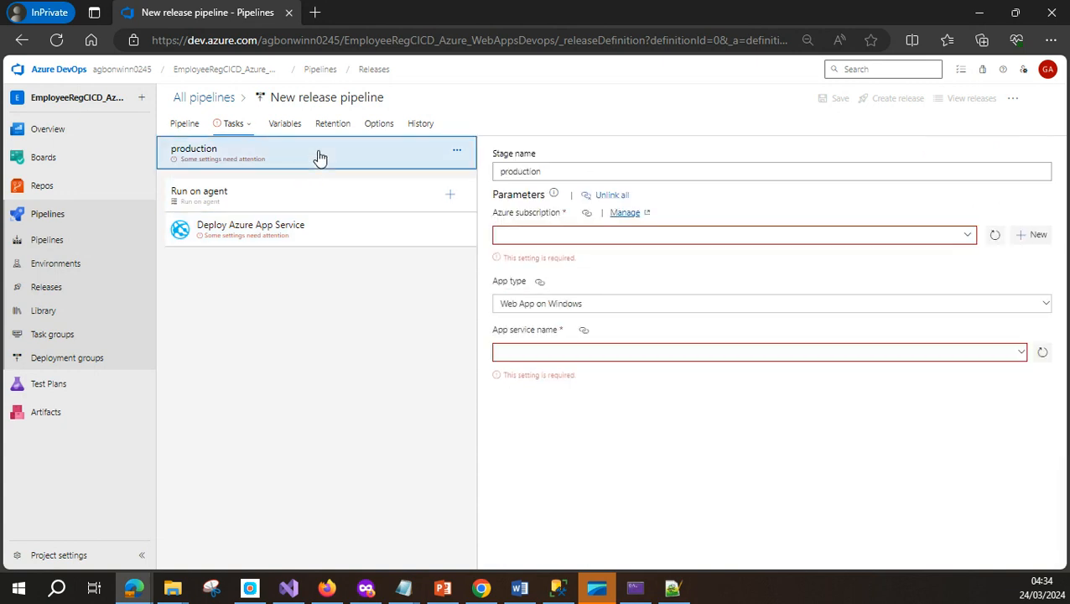
Open the project's service connection management page in a new browser tab
right_click(627, 215)
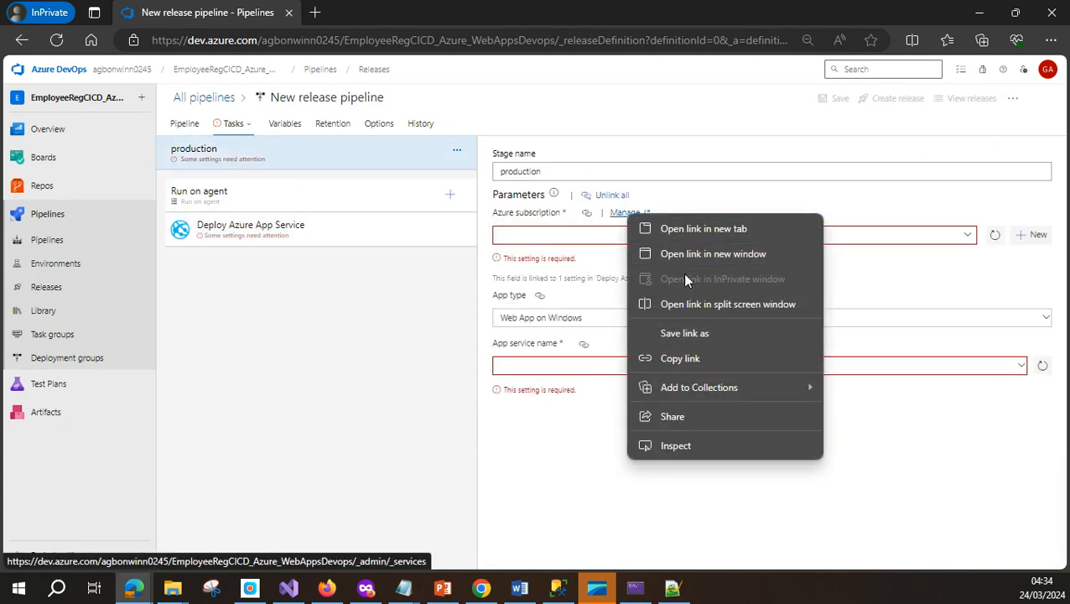
click(703, 229)
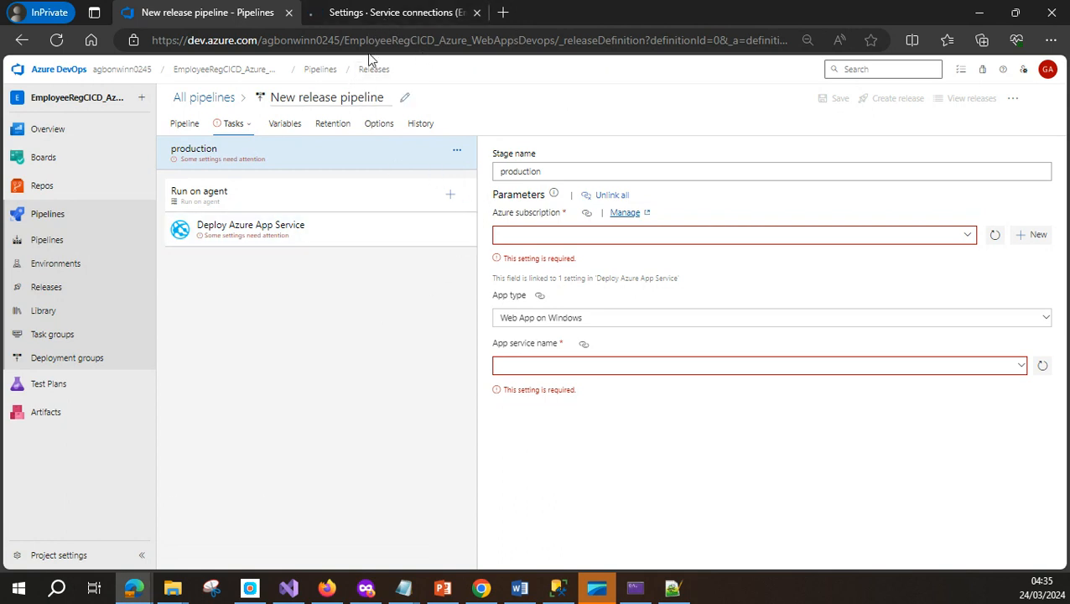
click(372, 13)
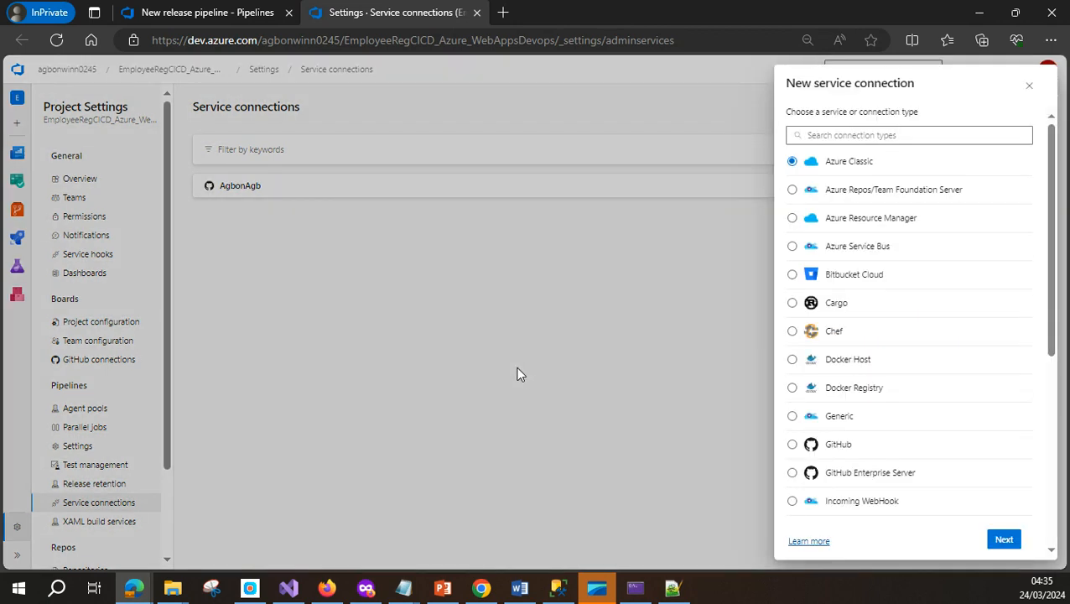
Start a new Azure Resource Manager service connection and advance to its authentication methods
click(794, 219)
scroll(984, 366, down, 5)
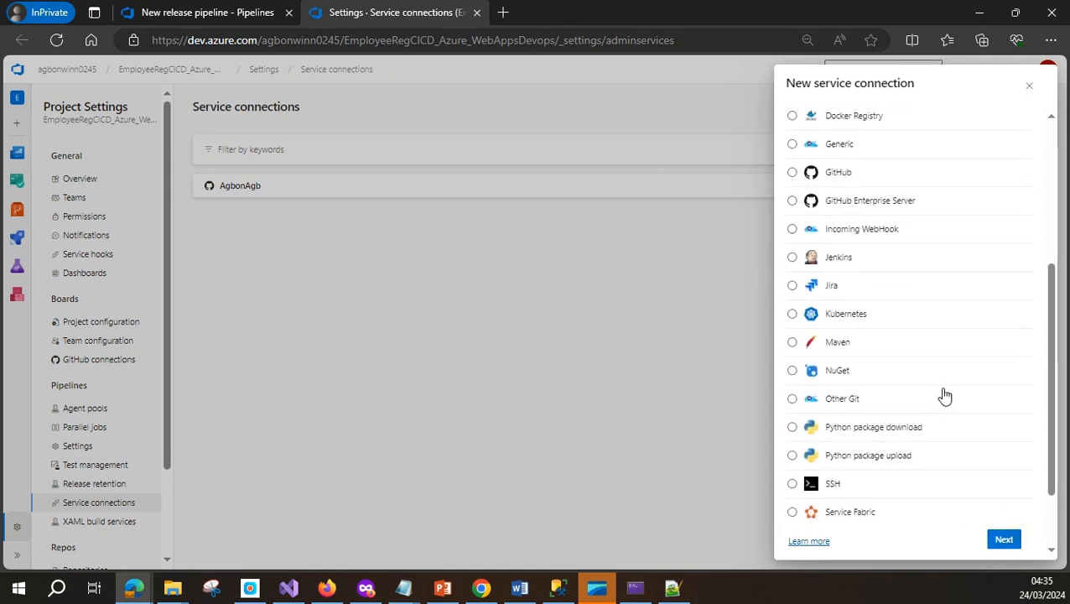
scroll(941, 382, up, 5)
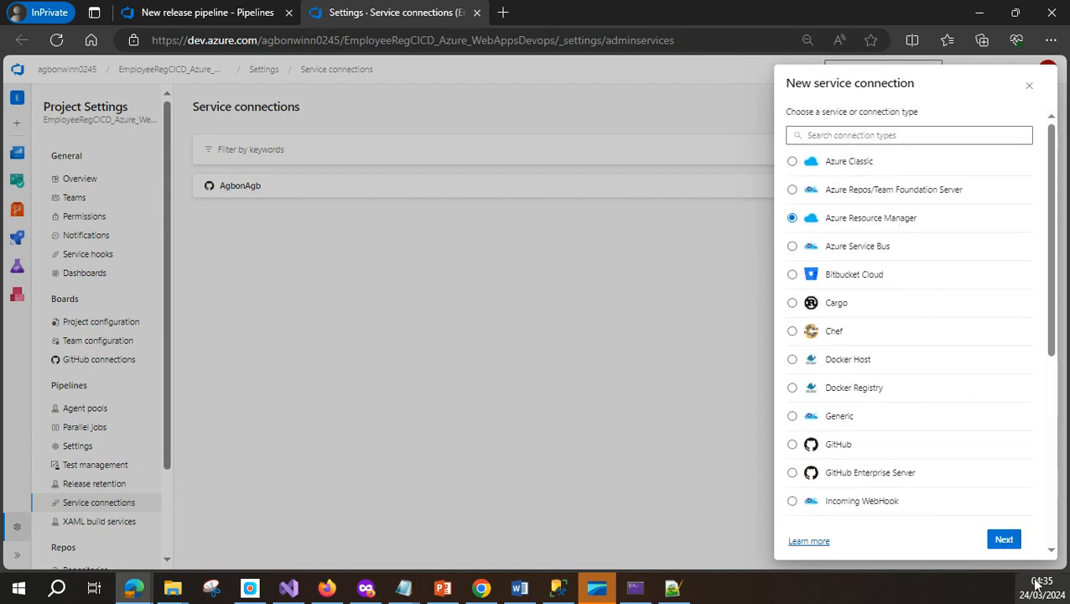
click(1009, 539)
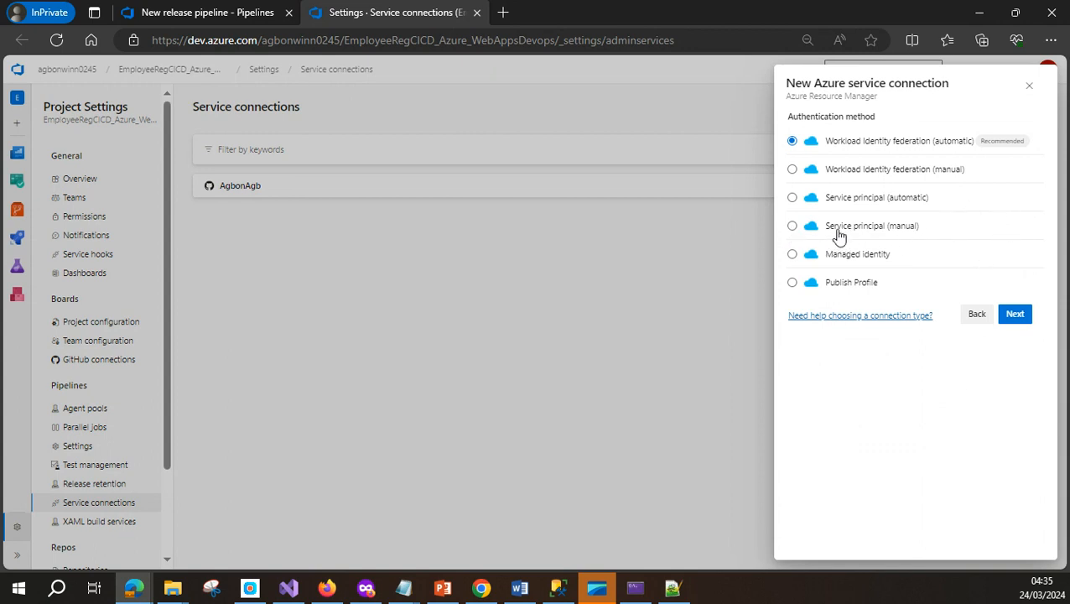
Choose manual service principal authentication and paste the subscription ID from the notes file
click(793, 227)
click(1016, 320)
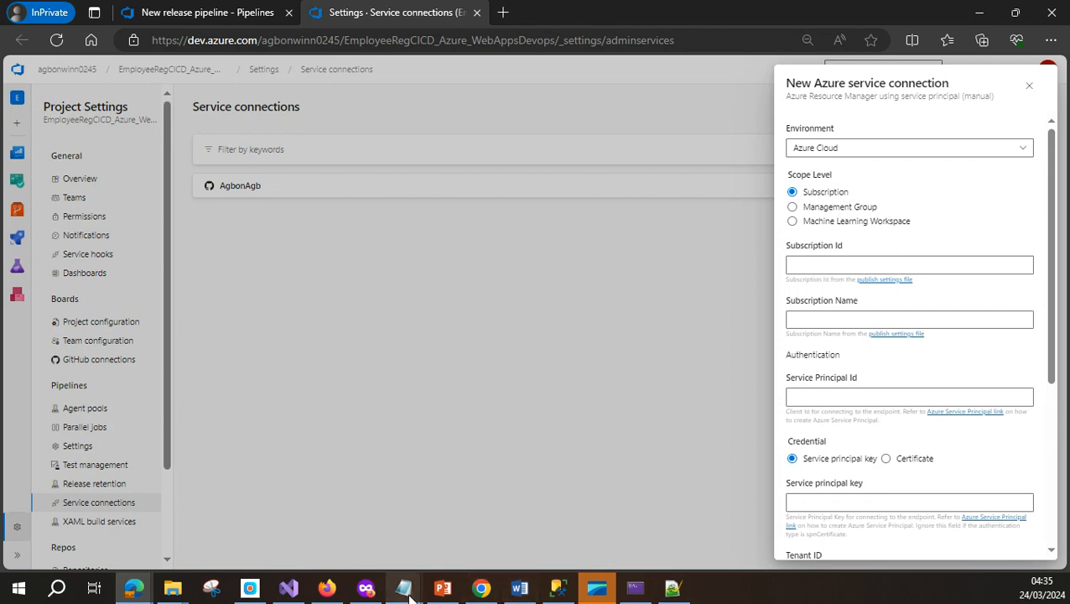
mouse_move(403, 587)
click(460, 475)
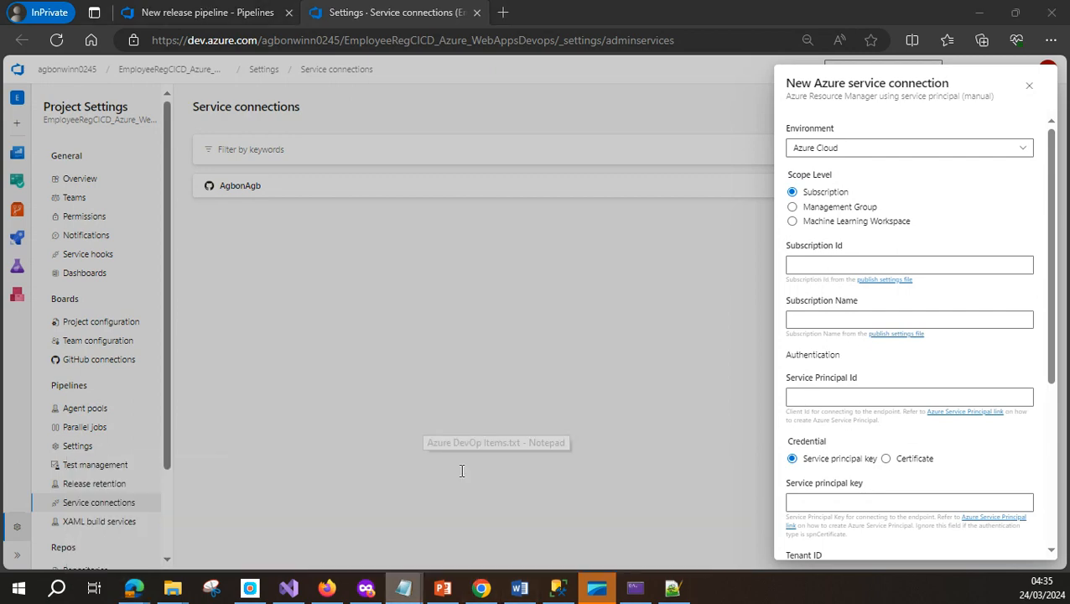
drag(992, 244, 785, 245)
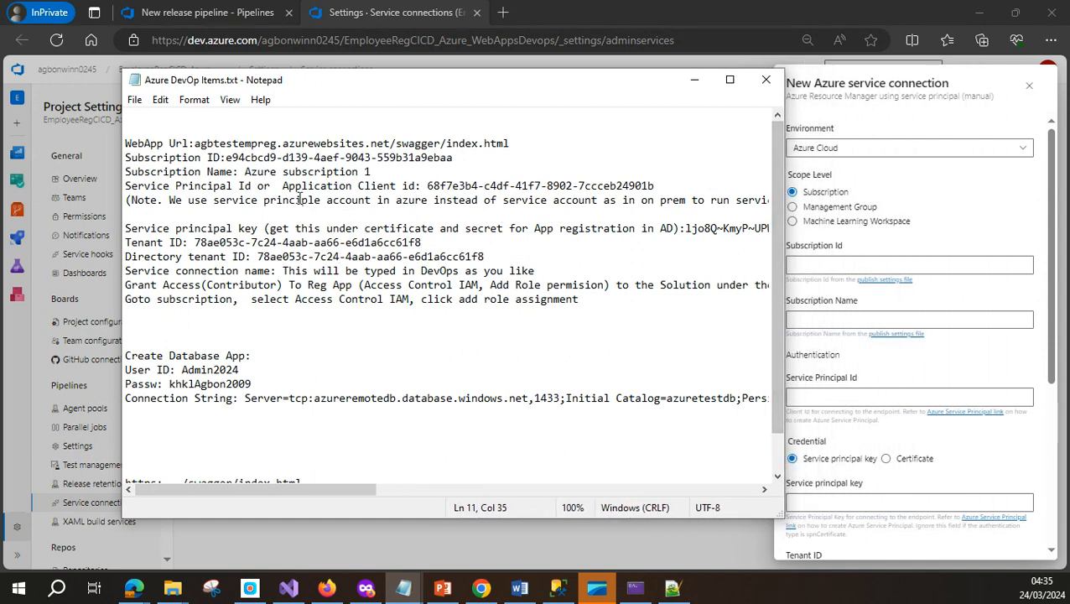
drag(225, 157, 483, 164)
key(ctrl+c)
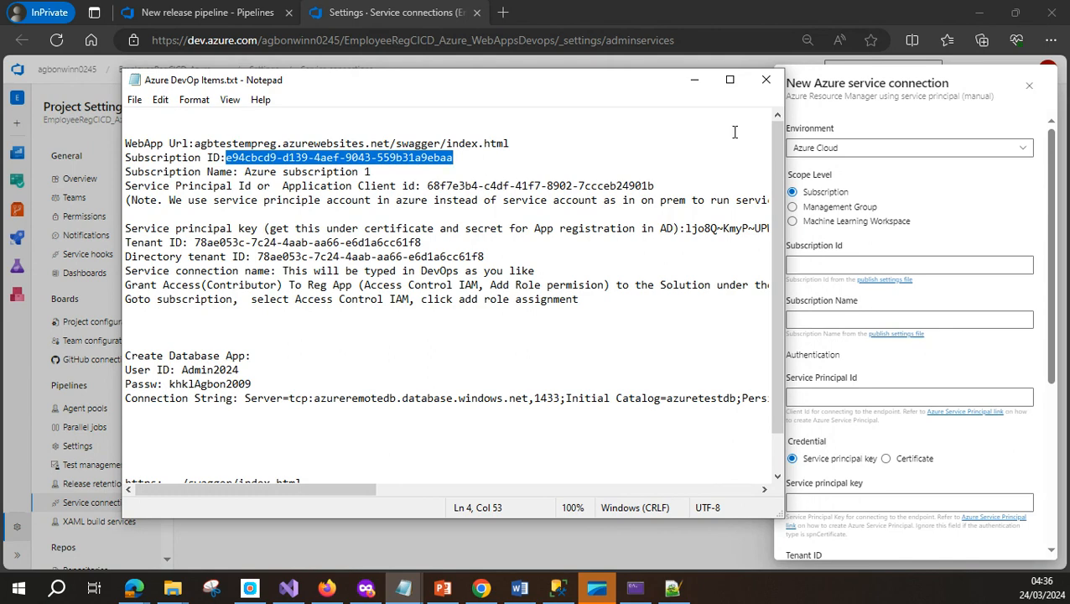
drag(637, 88, 585, 100)
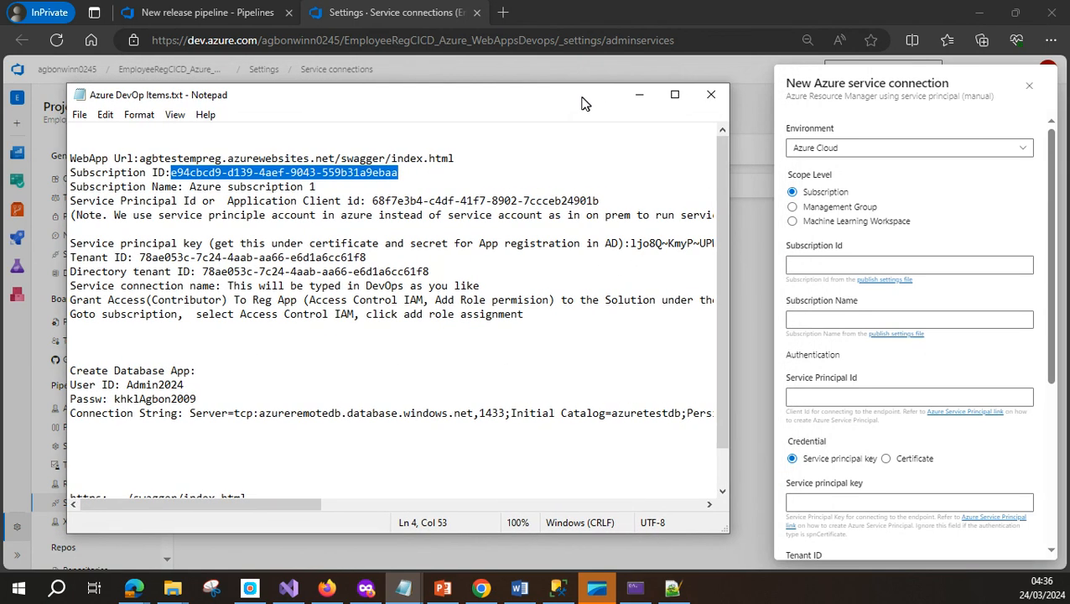
click(857, 264)
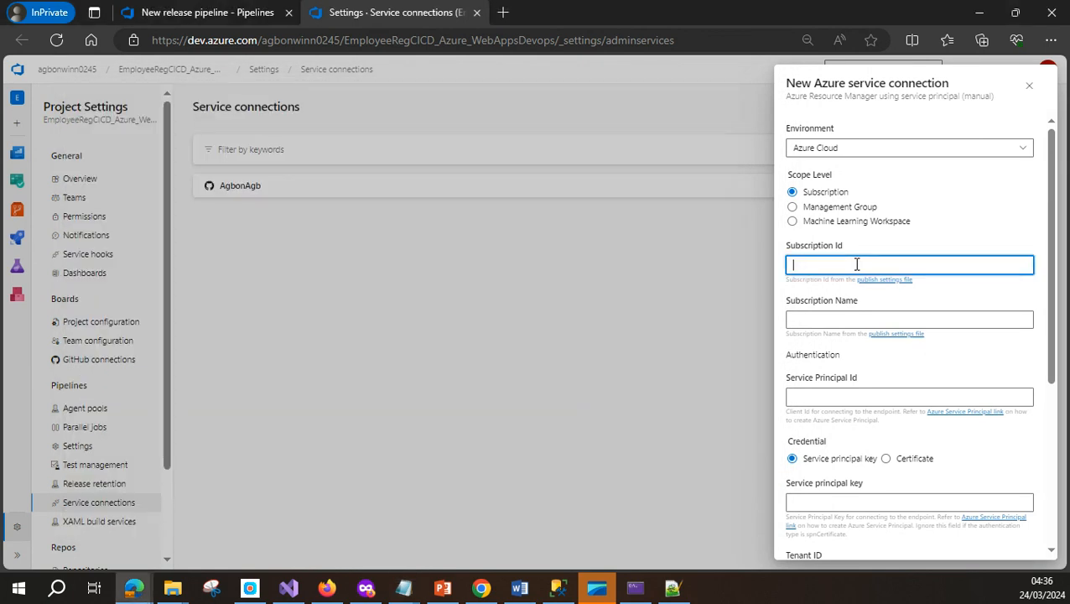
key(ctrl+v)
click(838, 320)
Copy 'Azure subscription 1' from the notes into the Subscription Name field
click(403, 587)
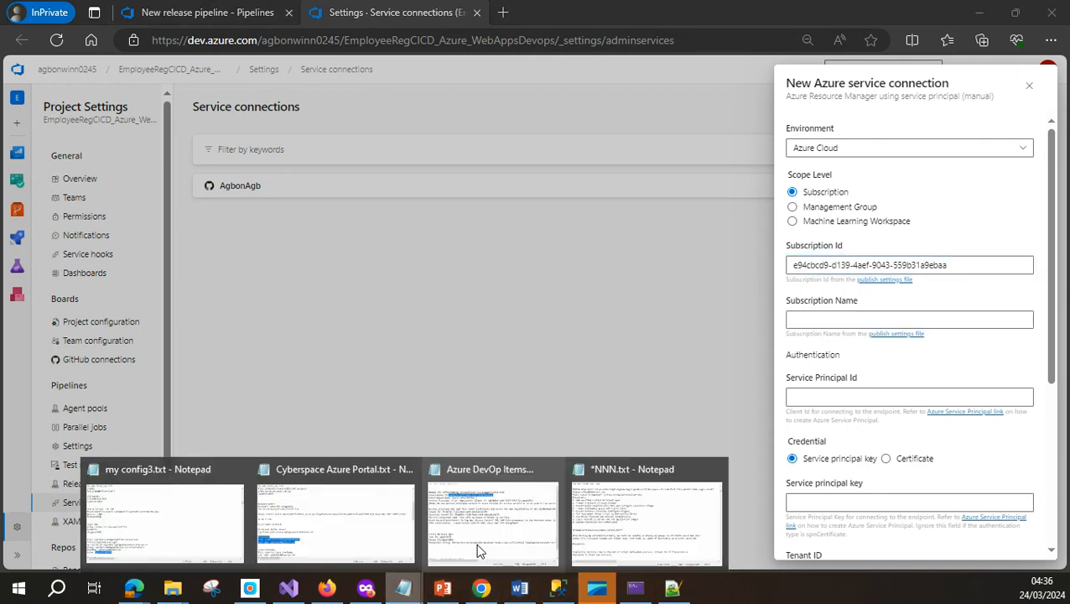
click(490, 470)
drag(188, 187, 316, 187)
key(ctrl+c)
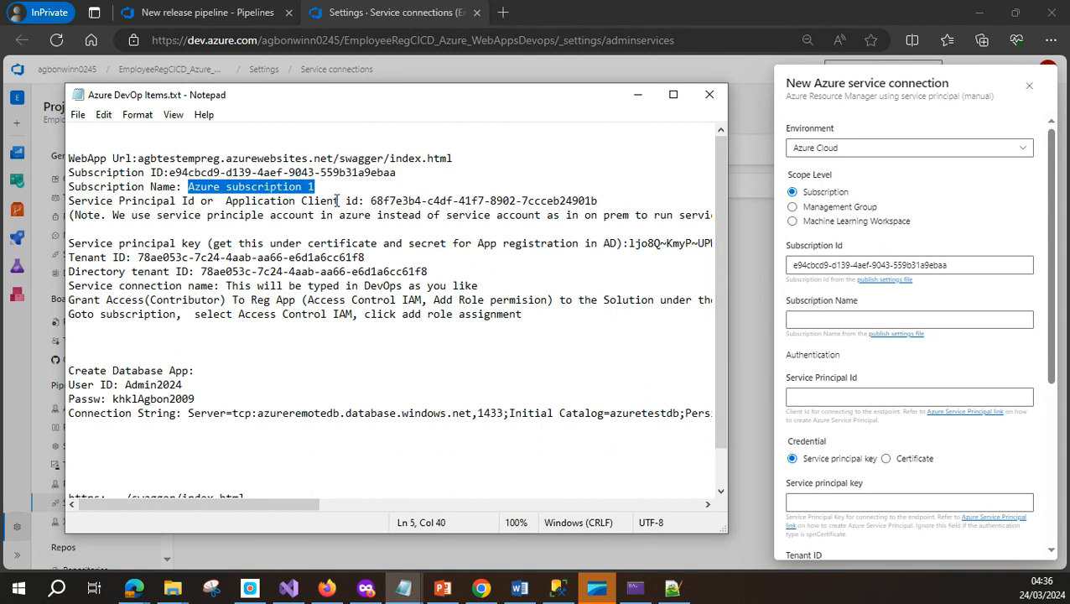
click(836, 322)
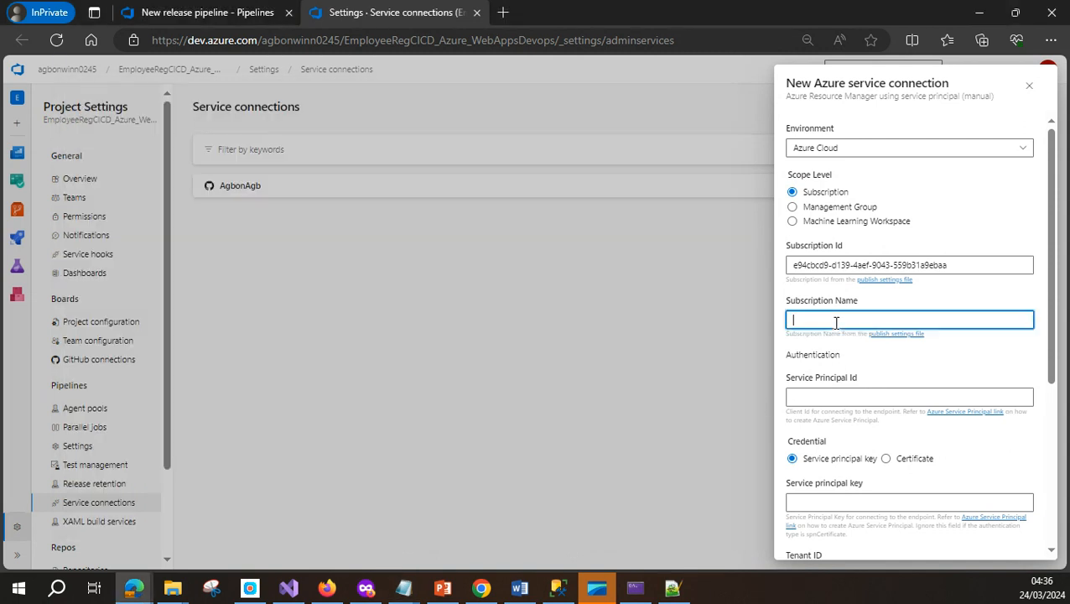
key(ctrl+v)
click(844, 398)
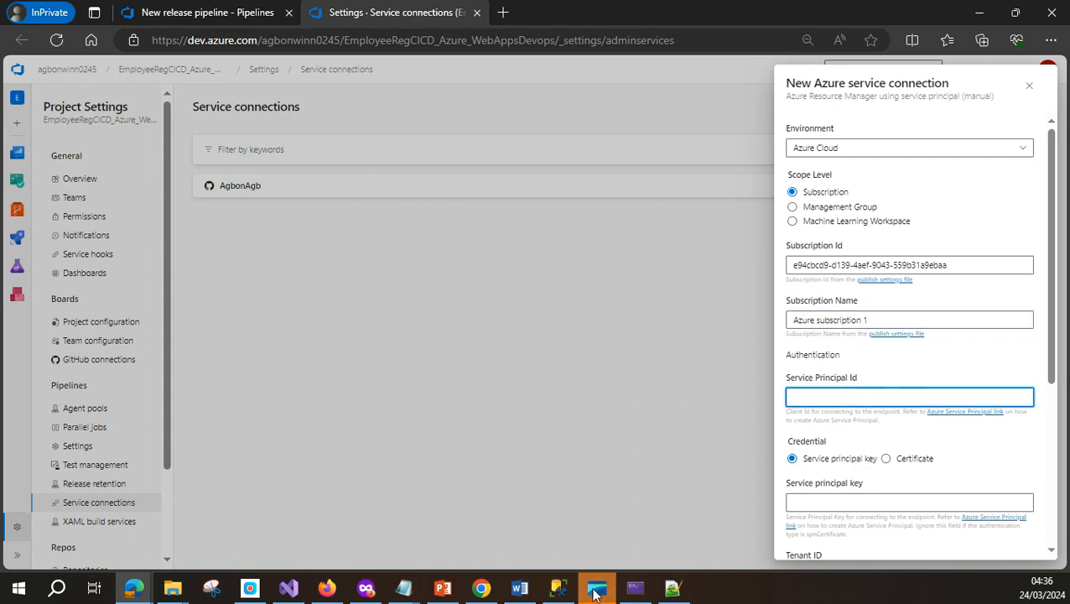
Paste the application client ID from the notes as the Service Principal Id
click(406, 589)
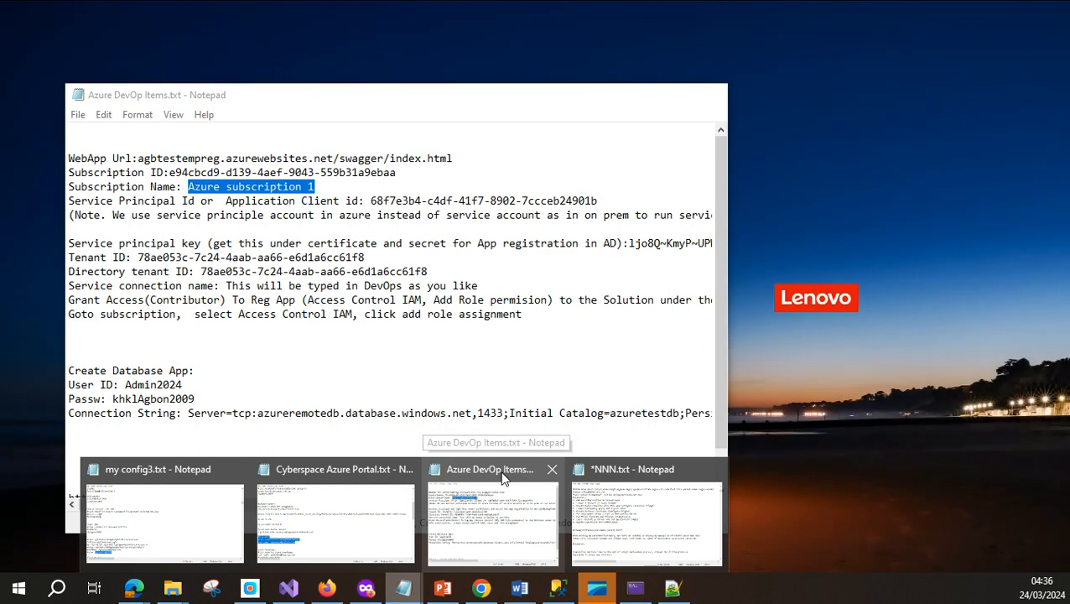
click(502, 475)
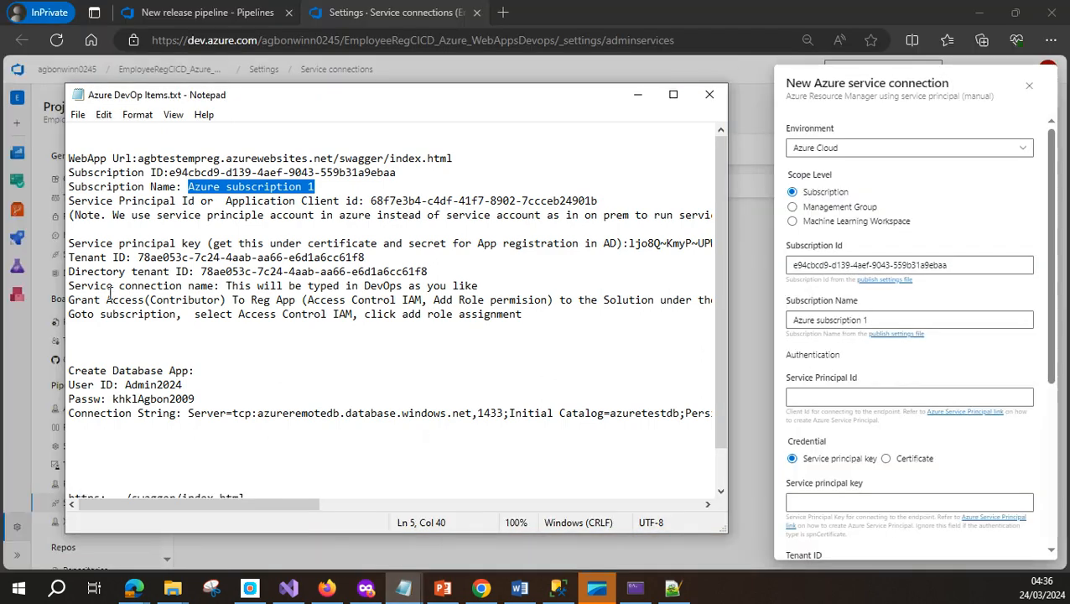
drag(370, 201, 608, 200)
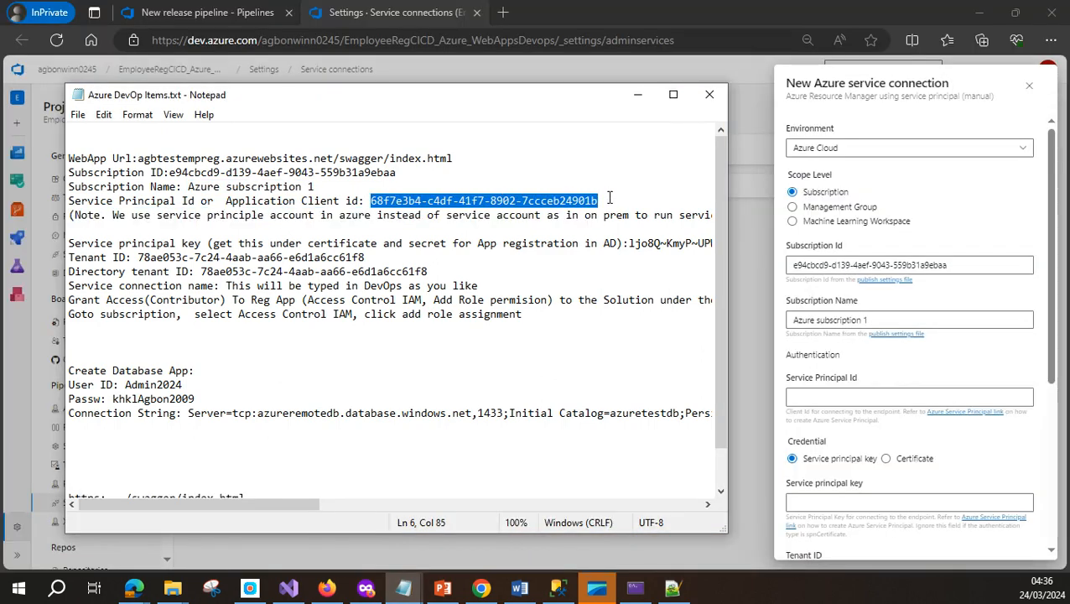
click(636, 98)
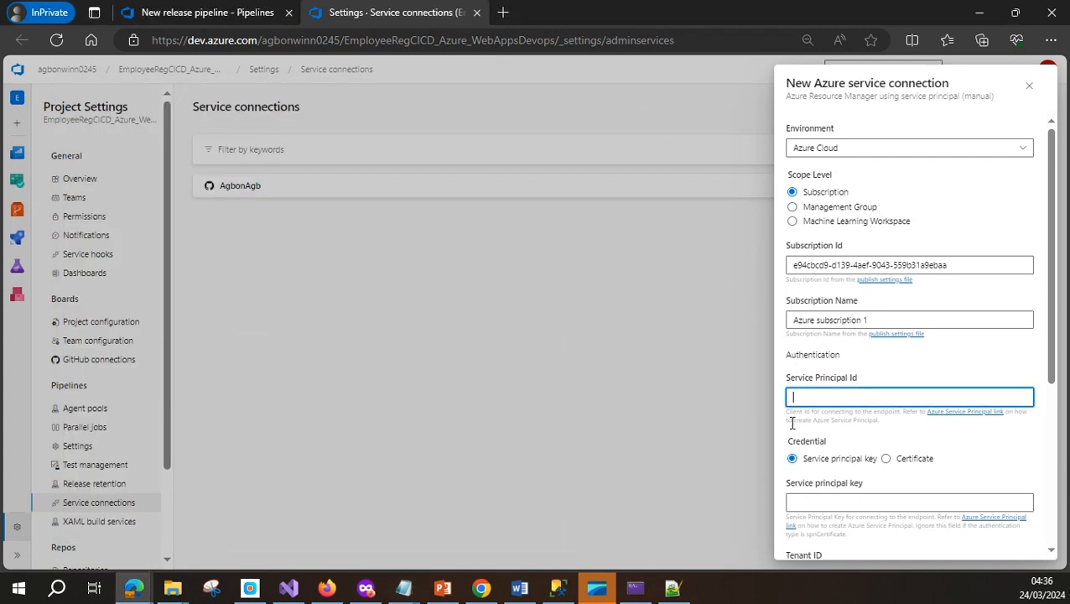
text(68f7e3b4-c4df-41f7-8902-7ccceb24901b)
drag(1055, 375, 1059, 443)
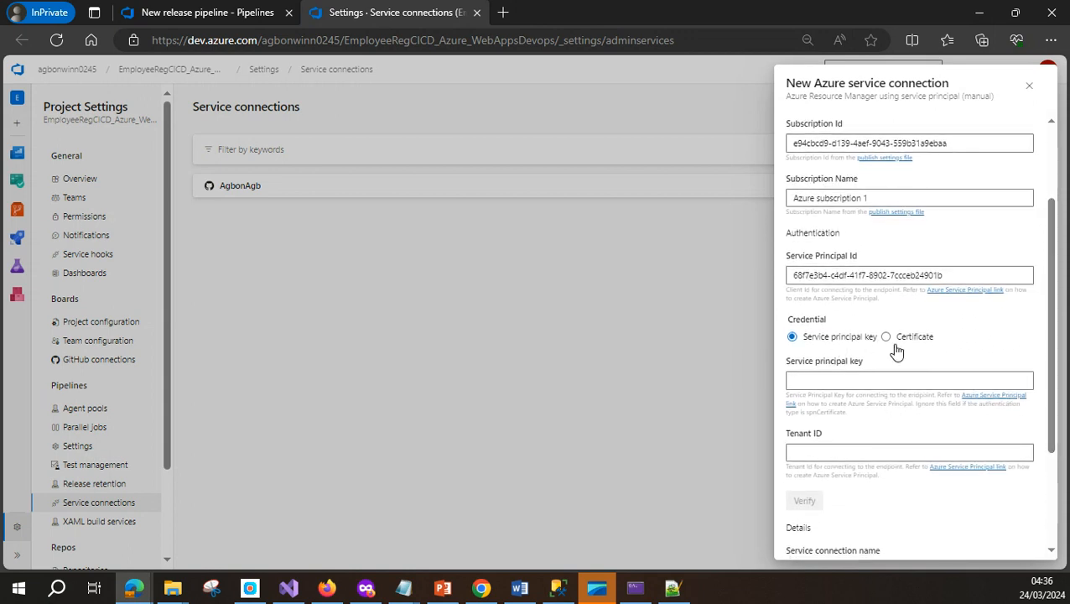
click(826, 381)
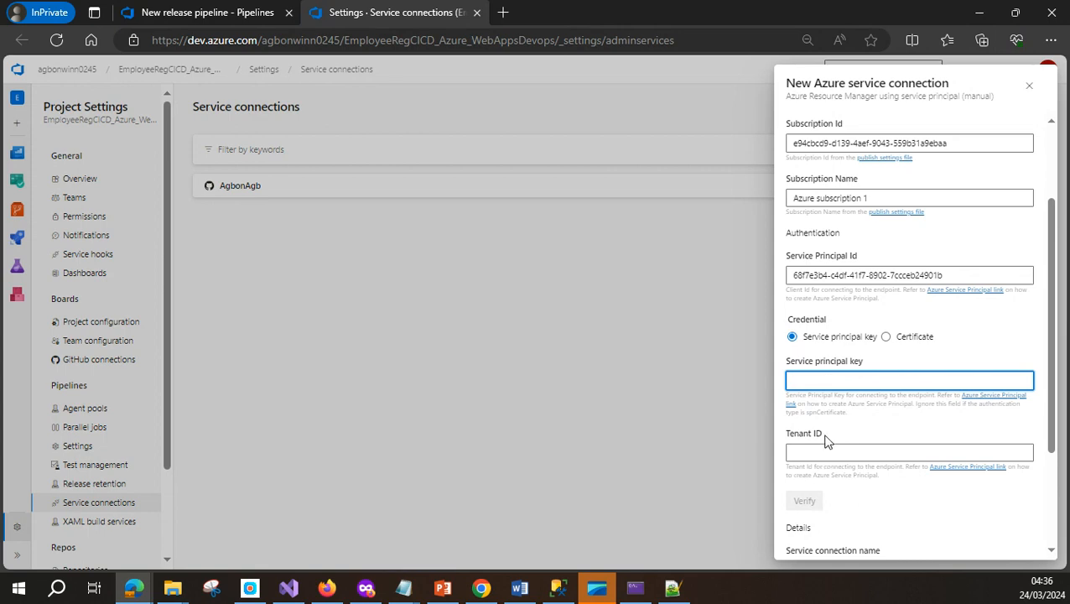
Paste the client secret from the notes as the service principal key
click(403, 587)
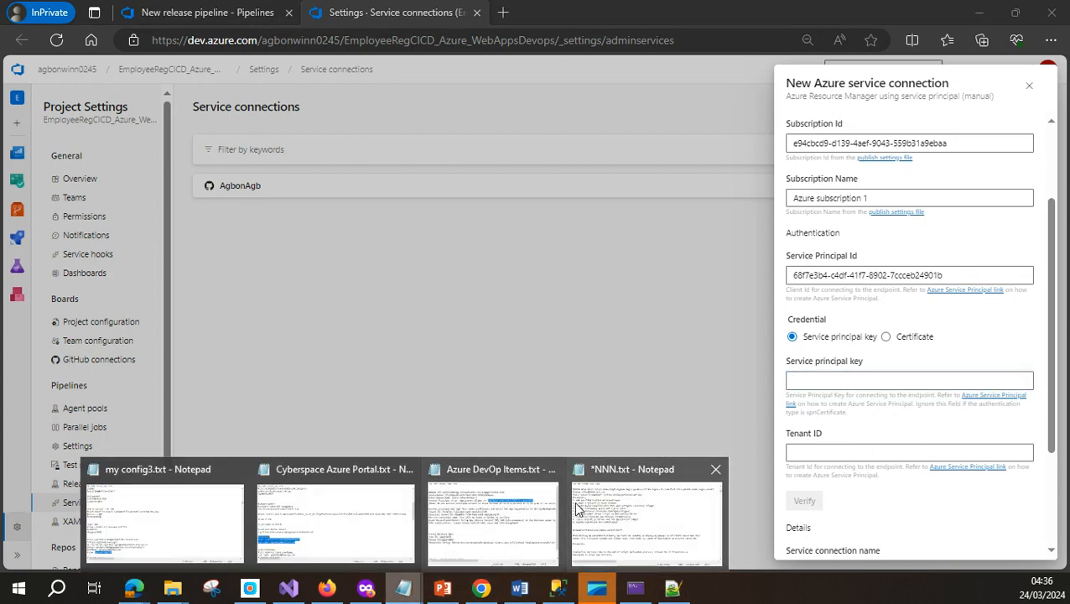
click(475, 487)
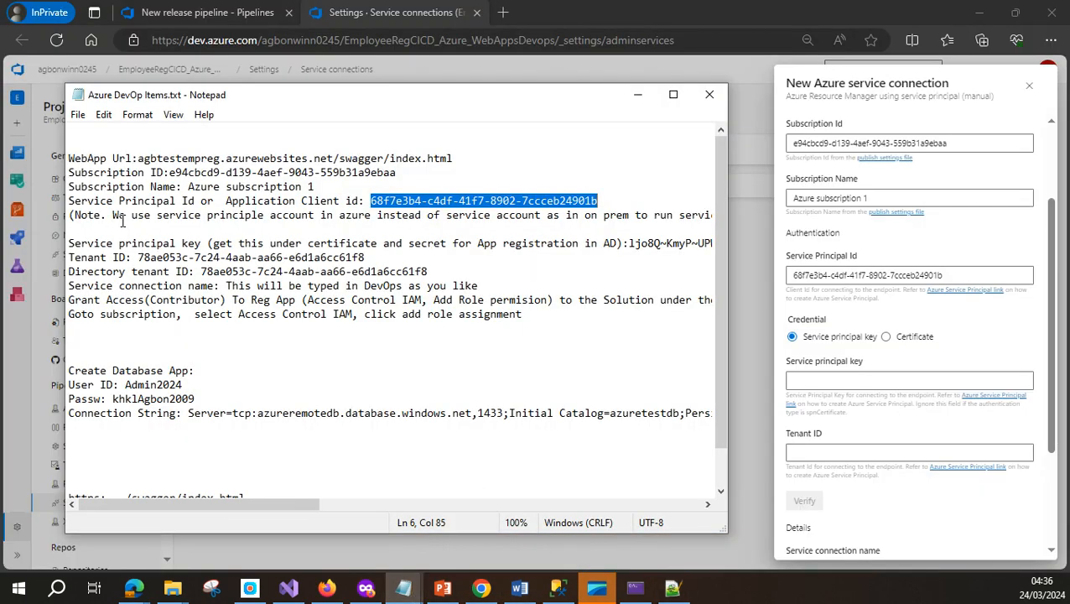
click(631, 244)
drag(232, 500, 356, 504)
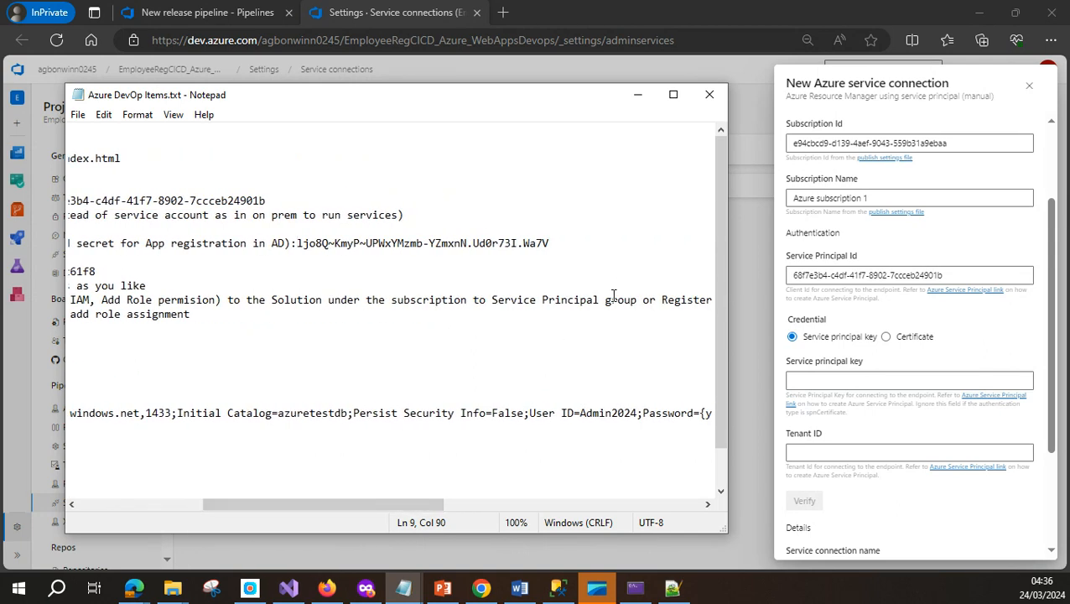
shift+click(556, 243)
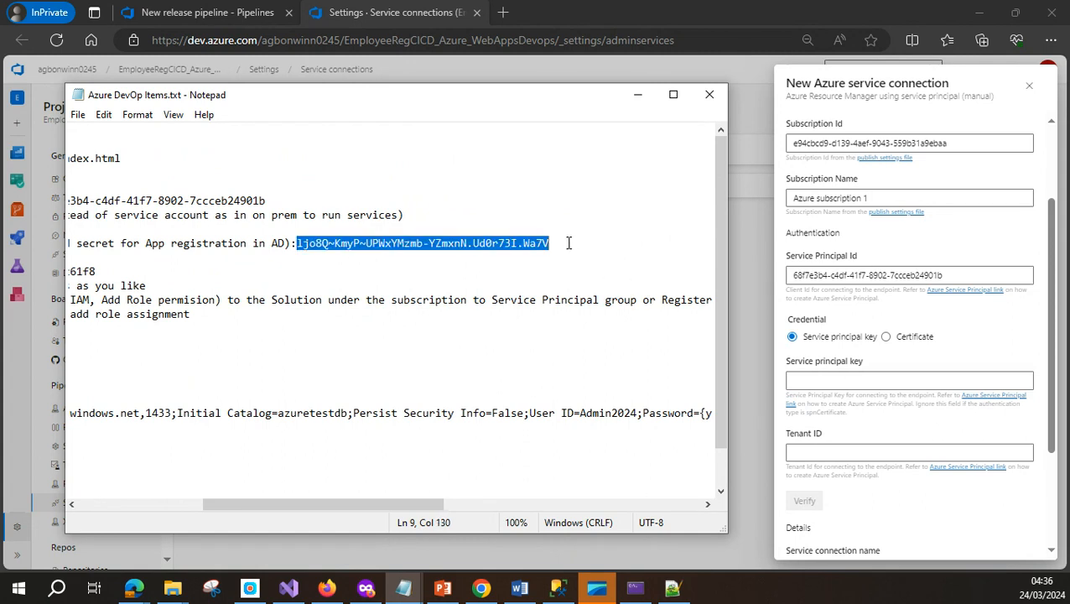
click(813, 379)
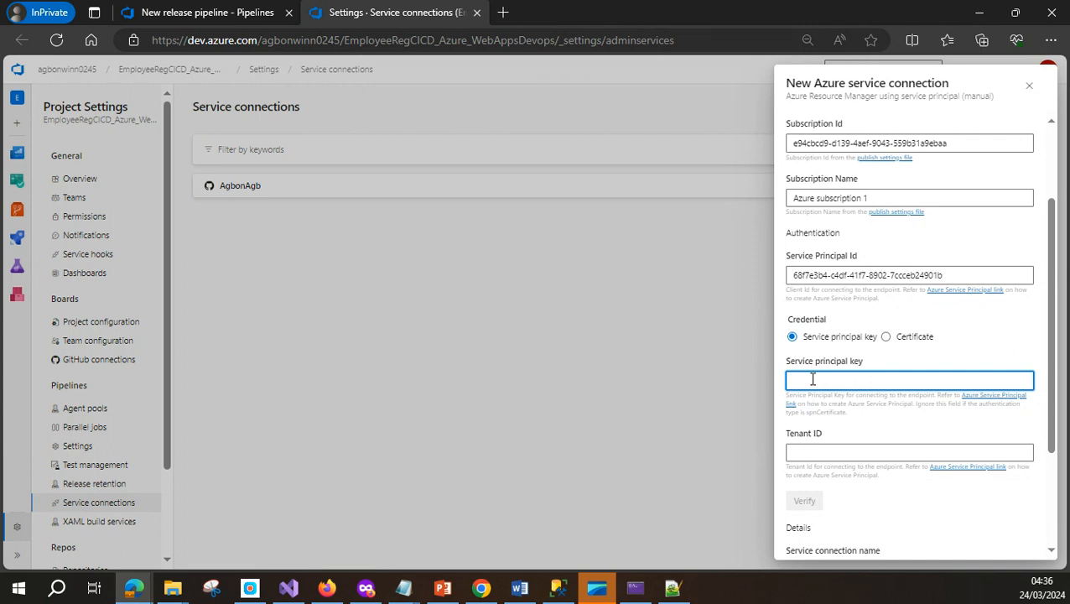
key(ctrl+v)
click(811, 451)
Copy the tenant ID from the notes into the Tenant ID field
mouse_move(406, 585)
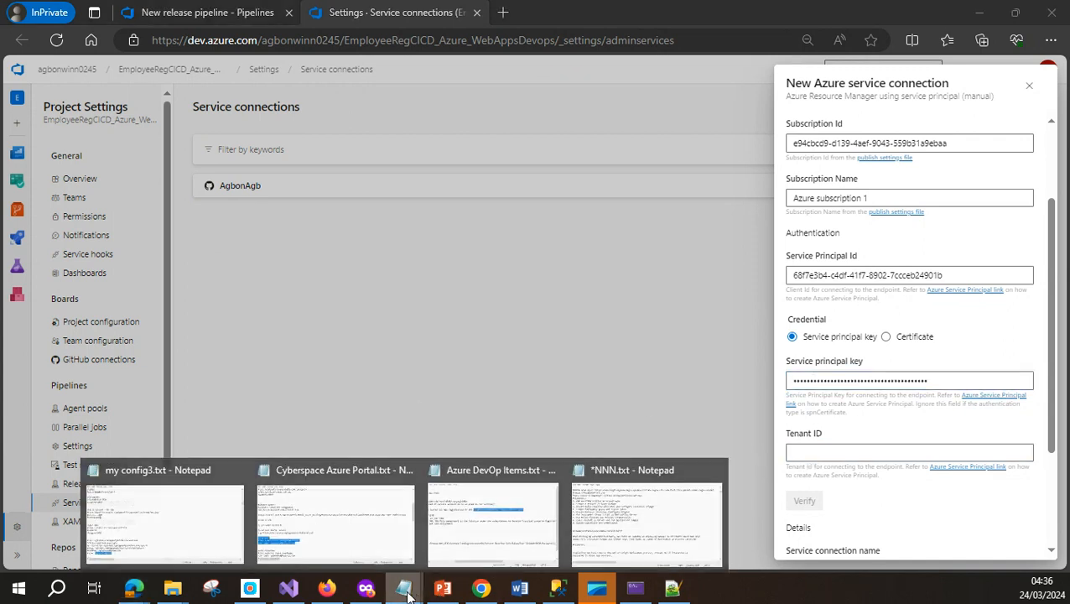
click(500, 467)
drag(306, 499, 172, 505)
drag(140, 258, 378, 258)
key(ctrl+c)
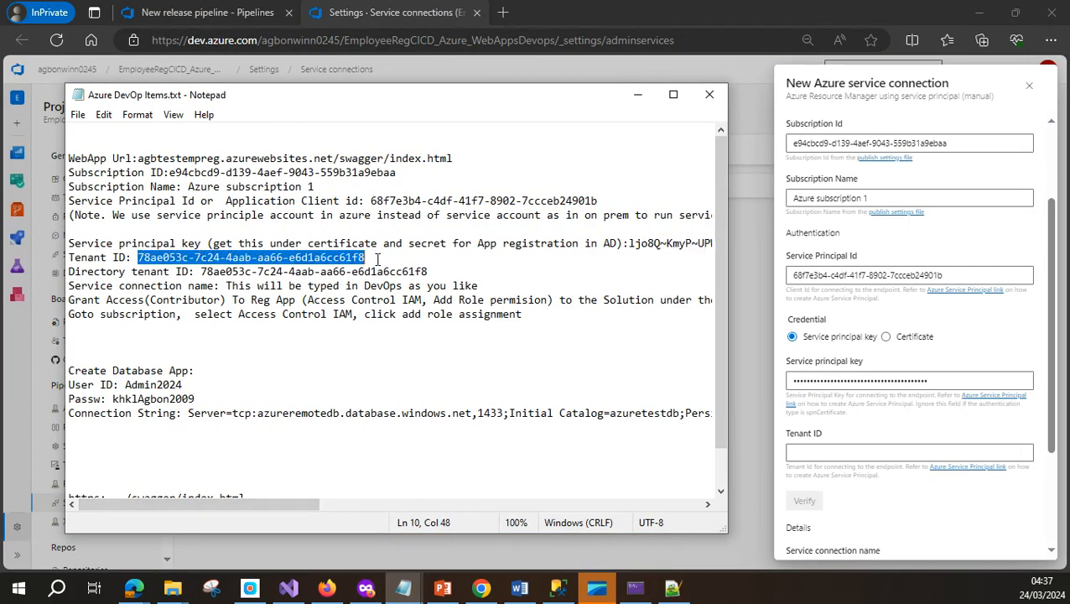
click(829, 454)
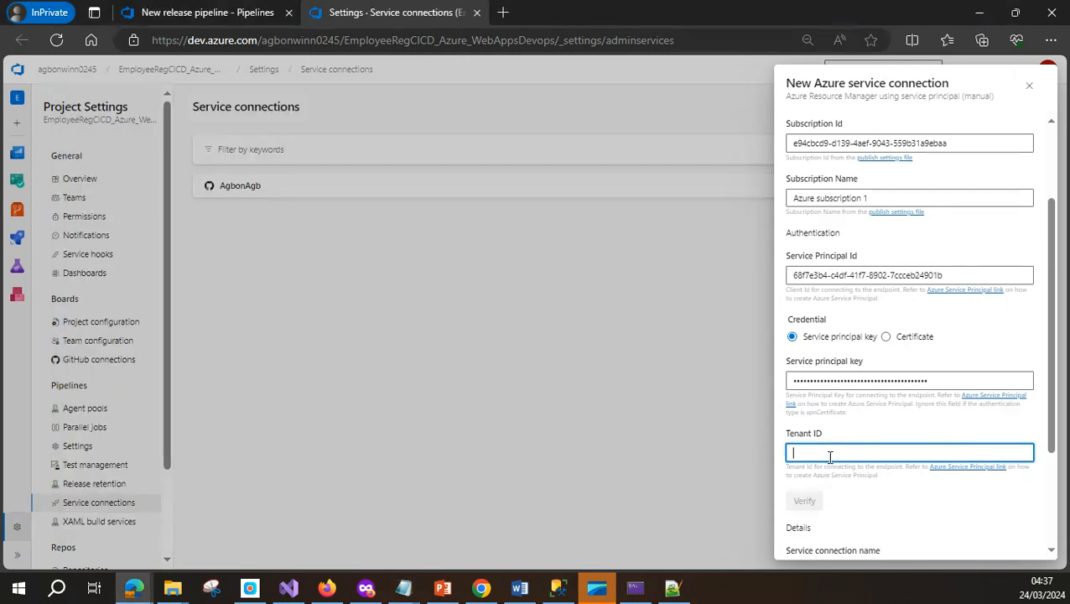
key(ctrl+v)
drag(1058, 453, 1056, 537)
Name the connection AzureDveConntest, then verify and save it
click(862, 416)
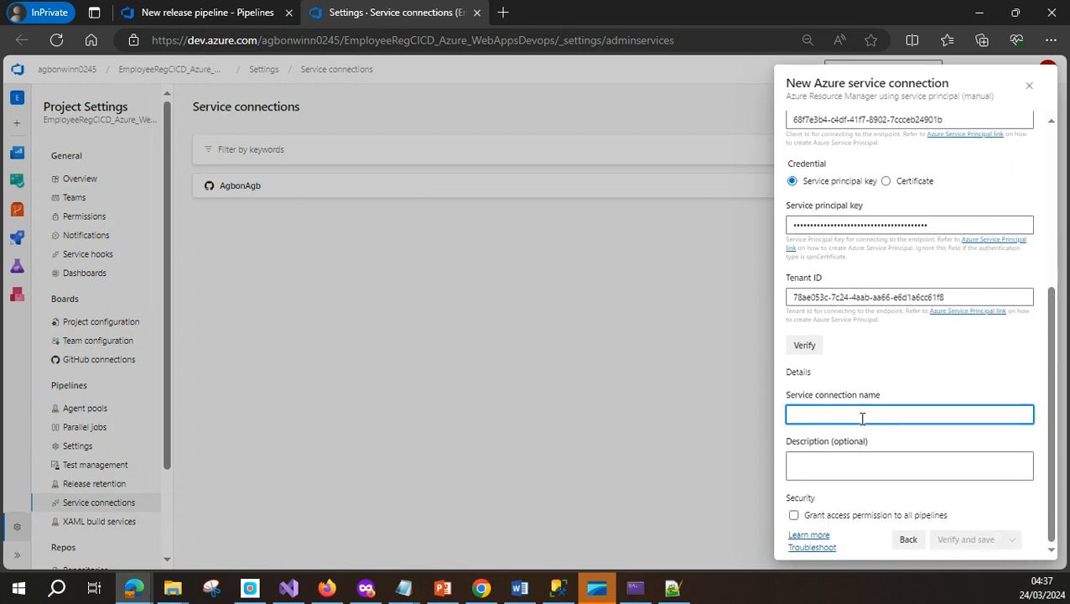
text(AzureDveConn)
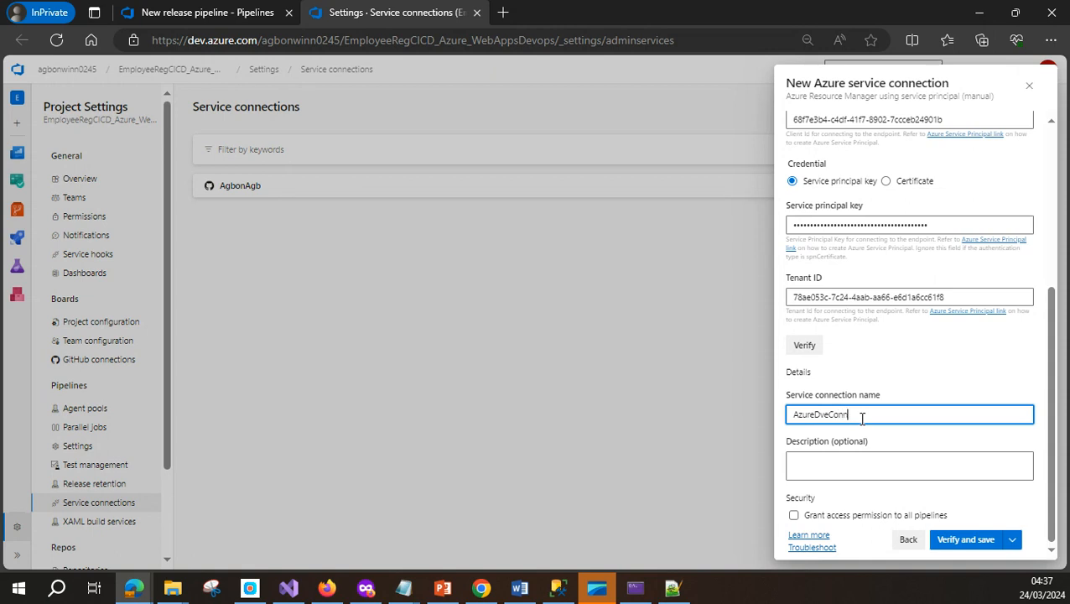
text(test)
click(874, 465)
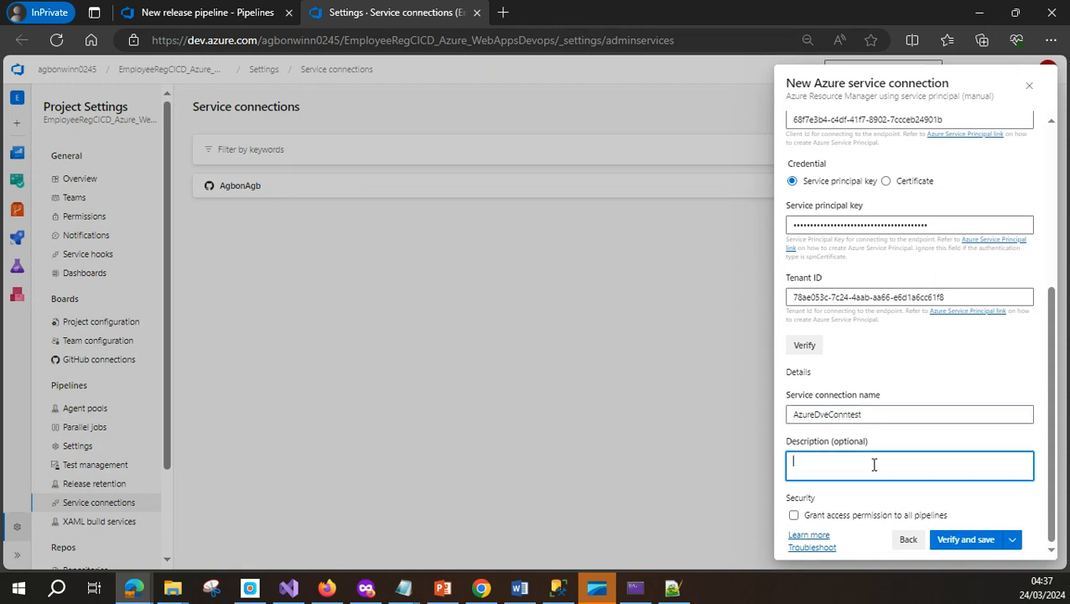
click(965, 541)
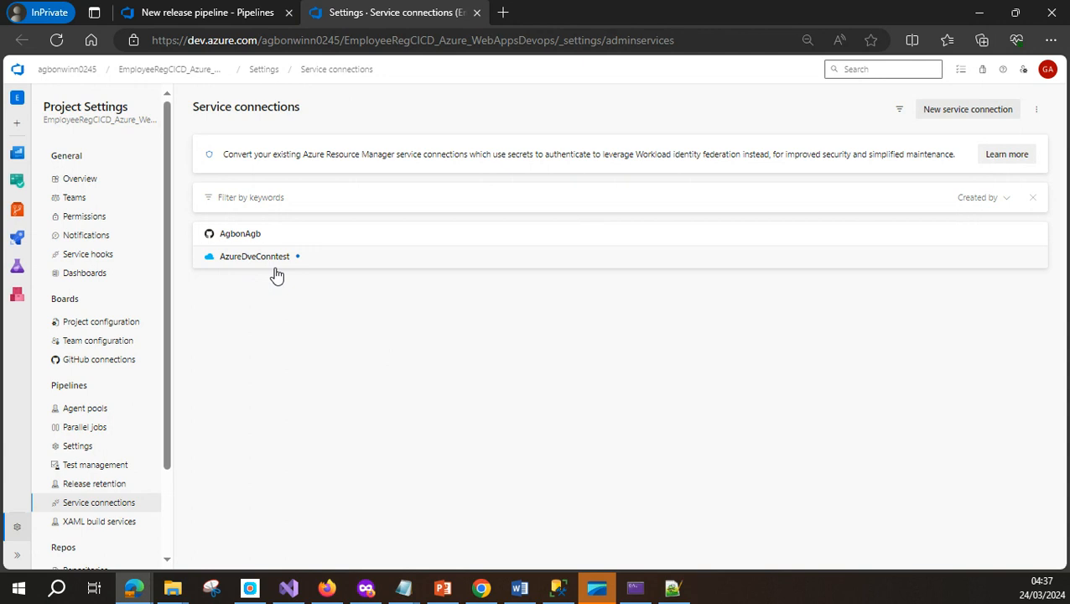
Set the production stage's Azure subscription to the AzureDveConntest connection
click(230, 16)
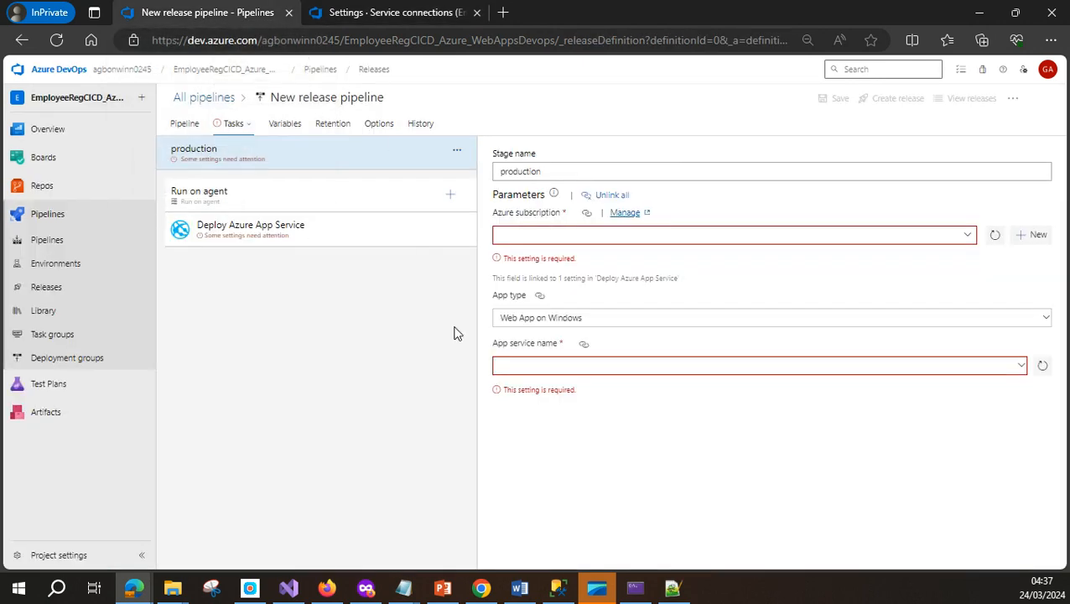
click(997, 238)
click(969, 238)
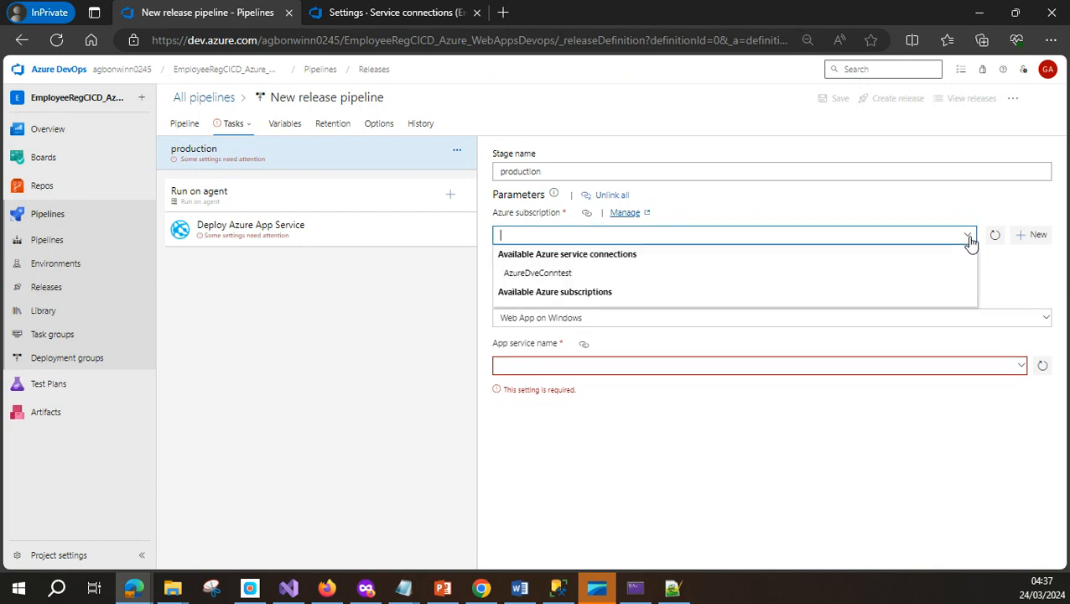
click(553, 274)
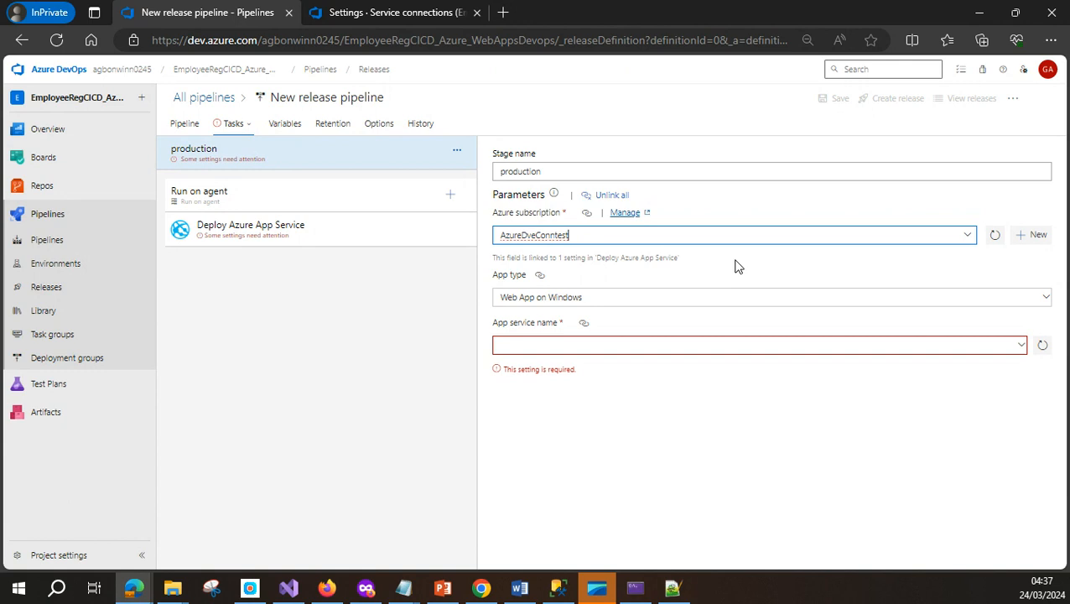
click(884, 269)
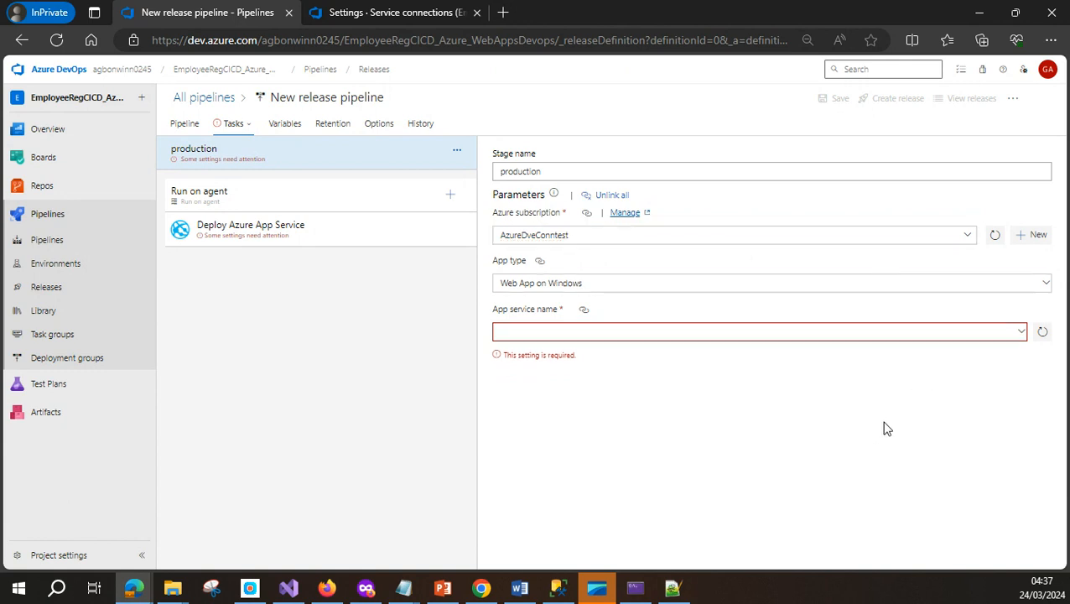
click(636, 235)
Refresh the App service name list and choose agbtestempreg
click(1022, 333)
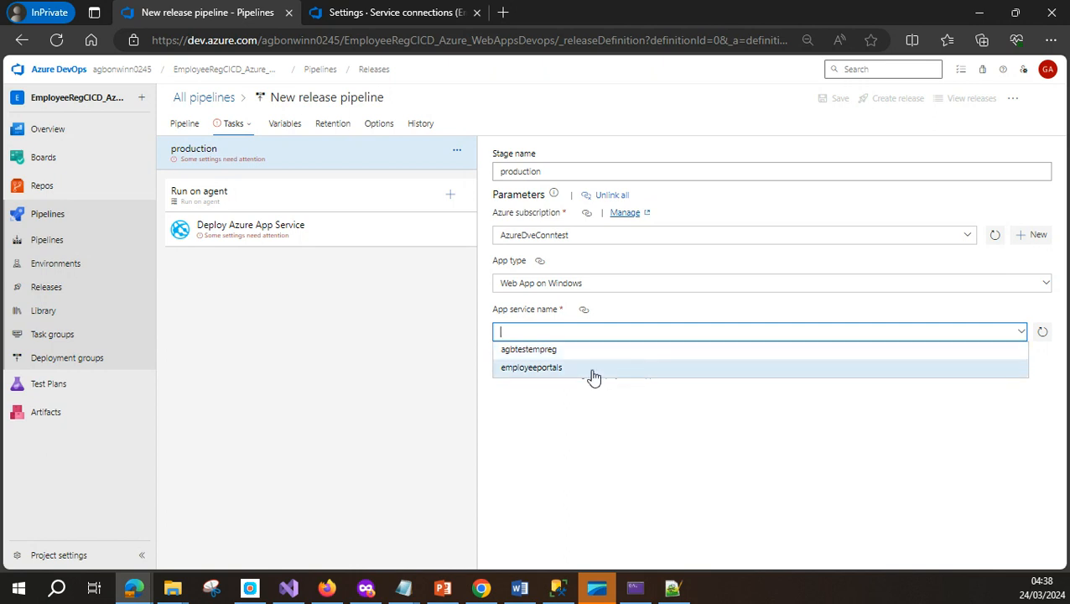
click(1043, 334)
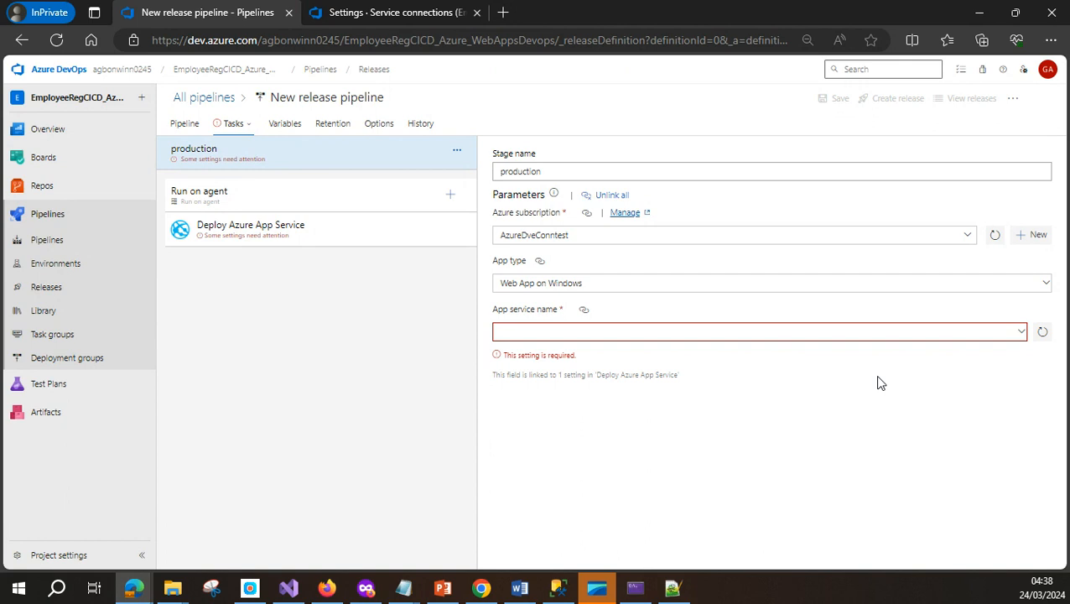
click(1023, 335)
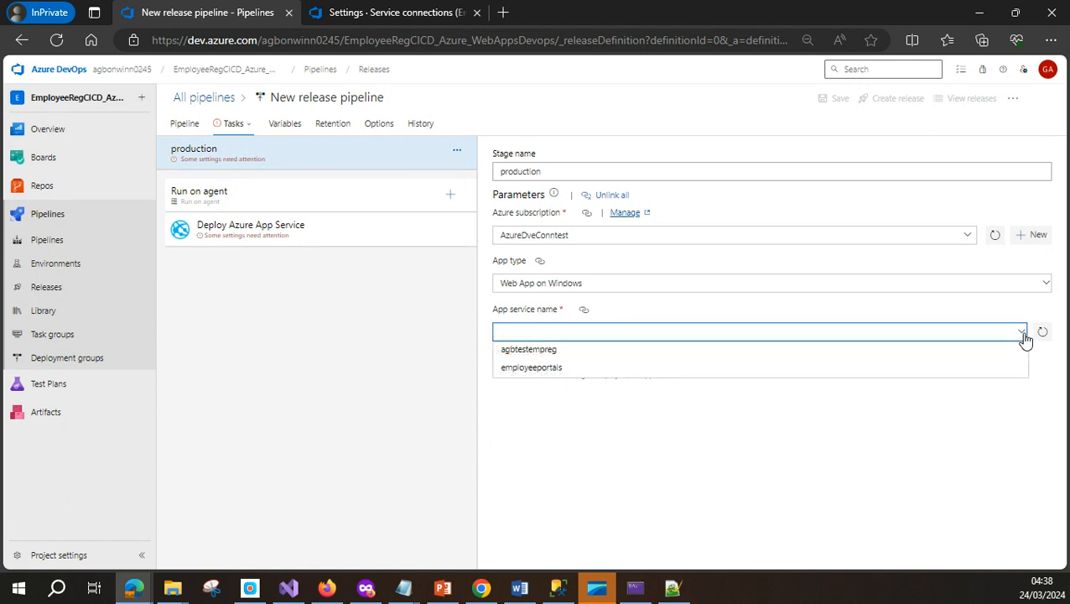
click(559, 356)
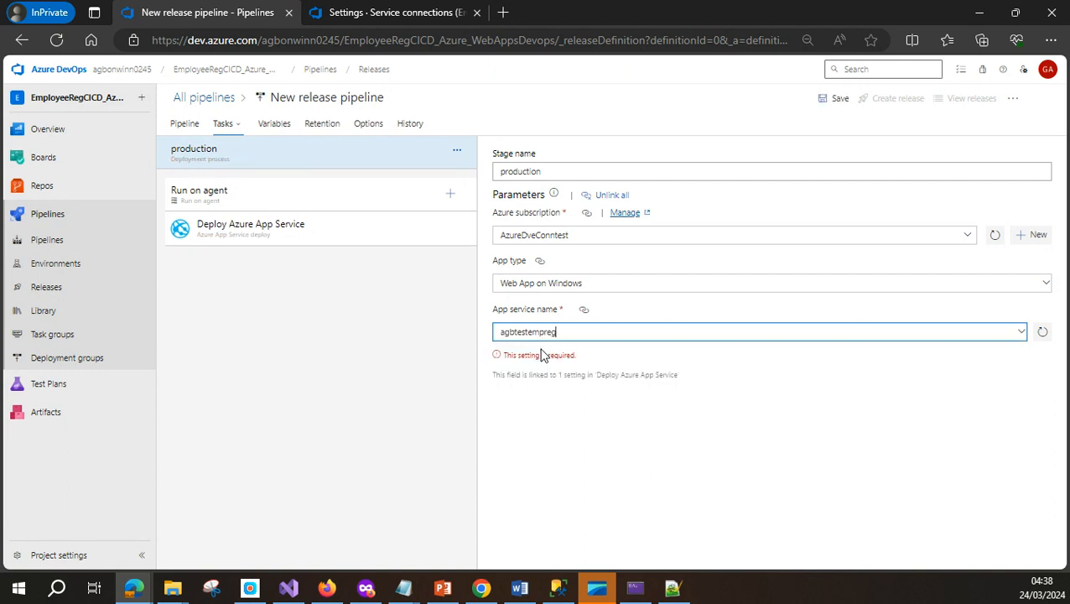
click(751, 408)
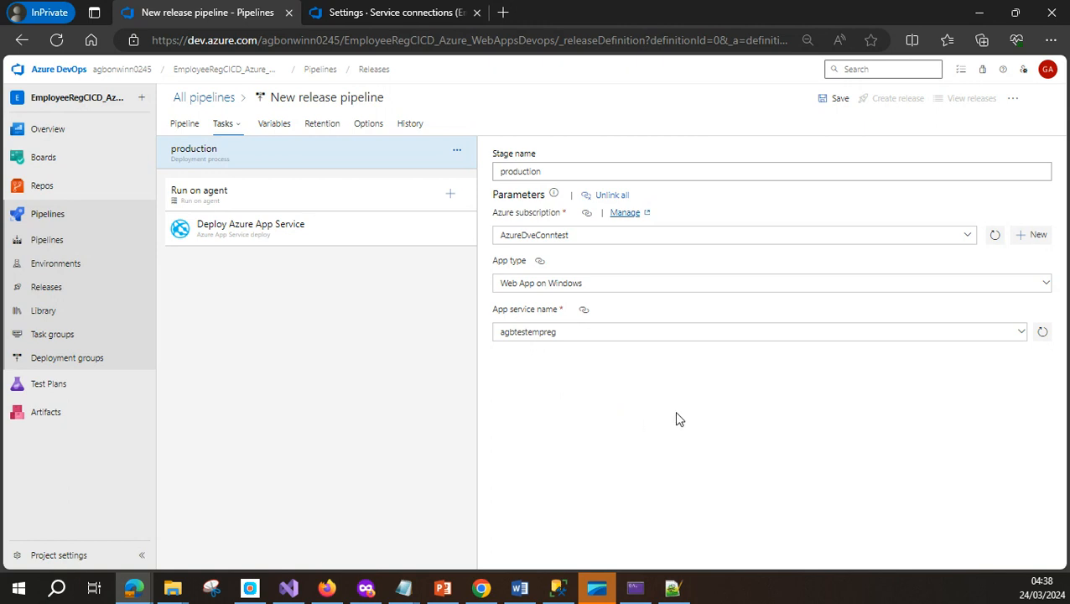
Save the release pipeline and view the Deploy Azure App Service task's package path, $(System.DefaultWorkingDirectory)/**/*.zip
click(836, 104)
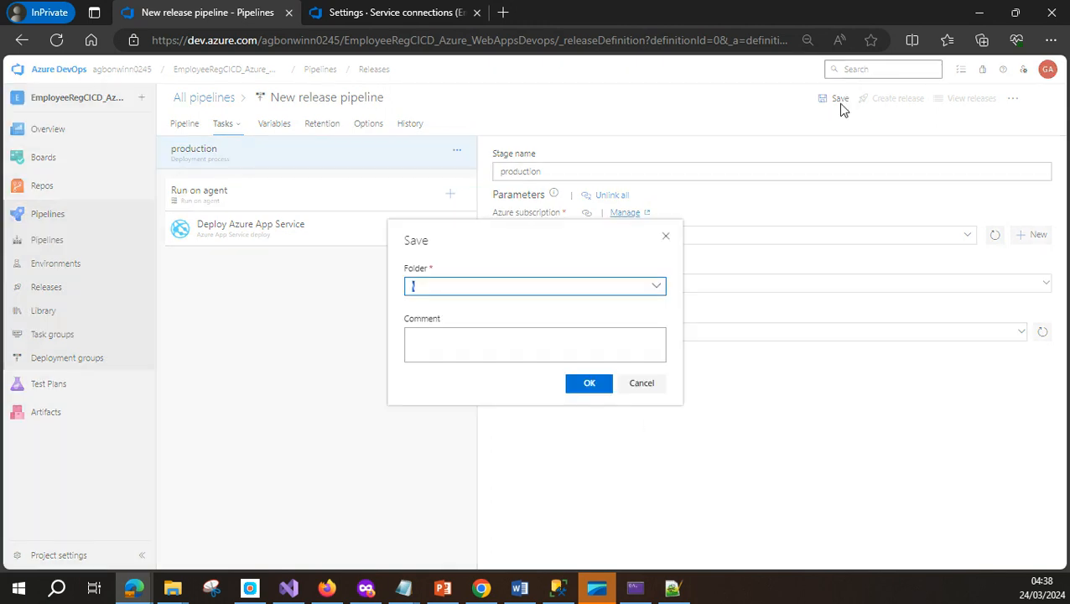
click(598, 389)
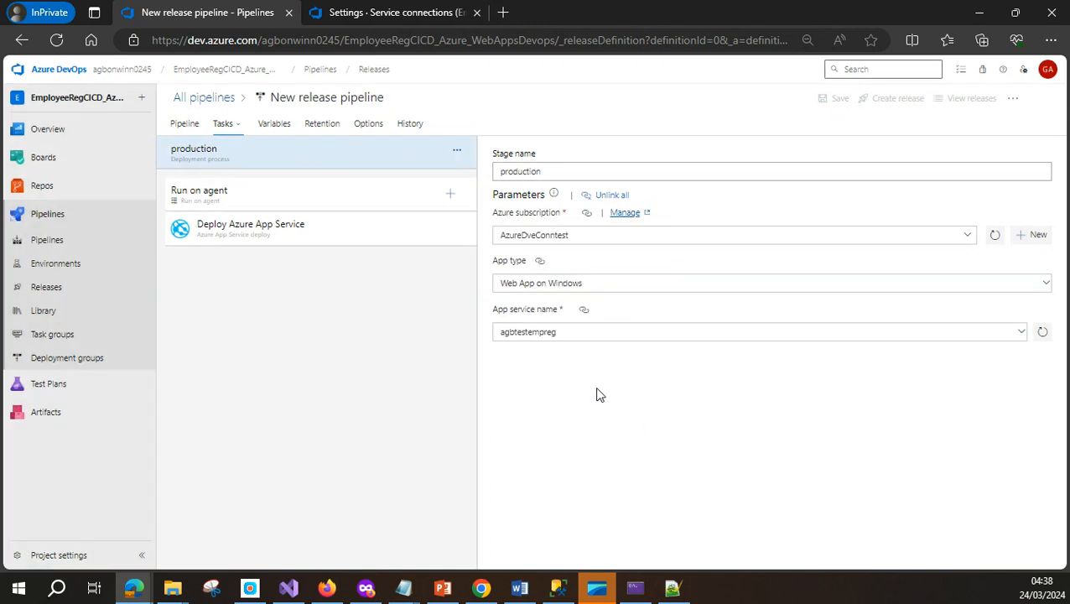
click(374, 240)
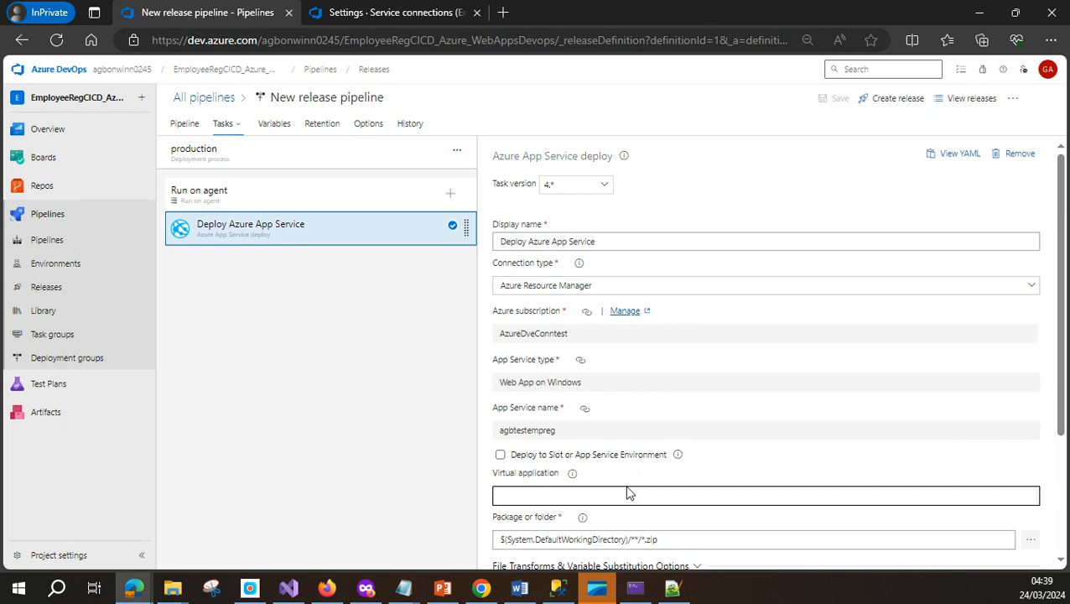
scroll(655, 499, down, 1)
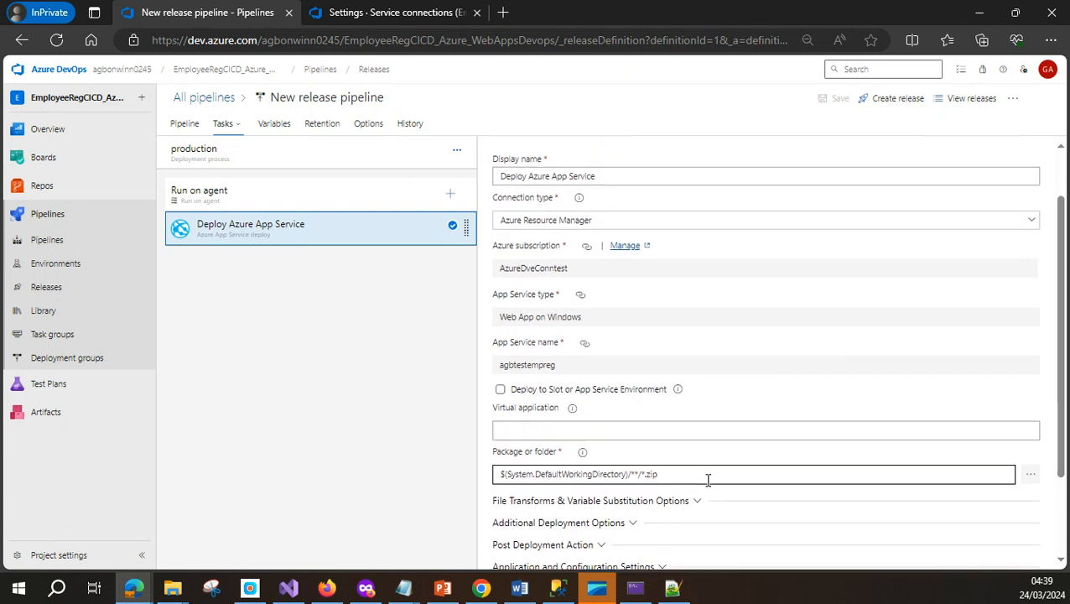
scroll(708, 479, down, 1)
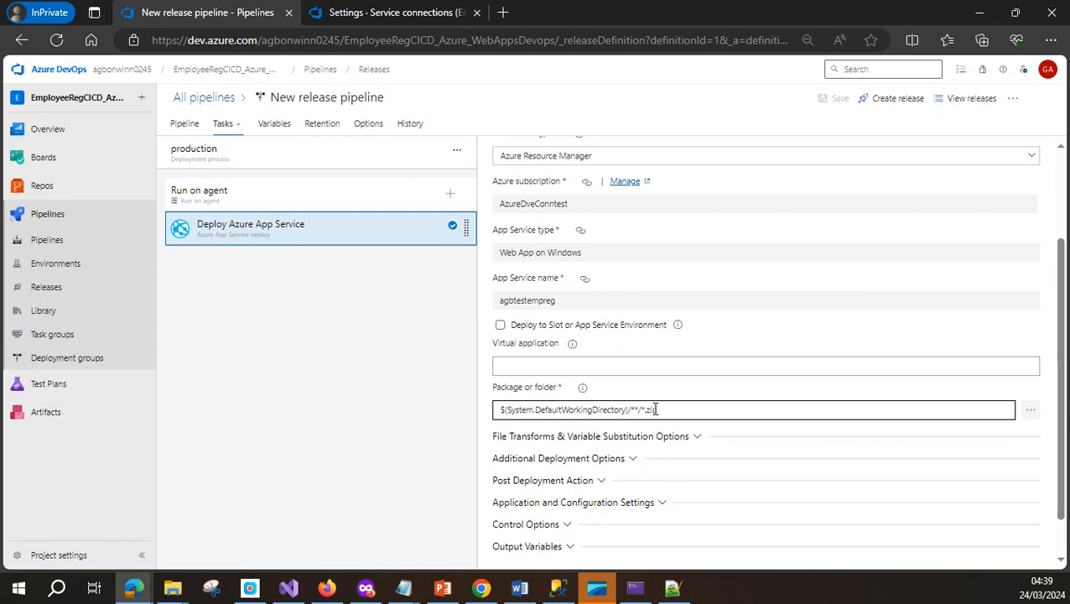
Set the deploy package to the artifact's EmployeeRegCICDAzureWebApps/API folder
click(1032, 414)
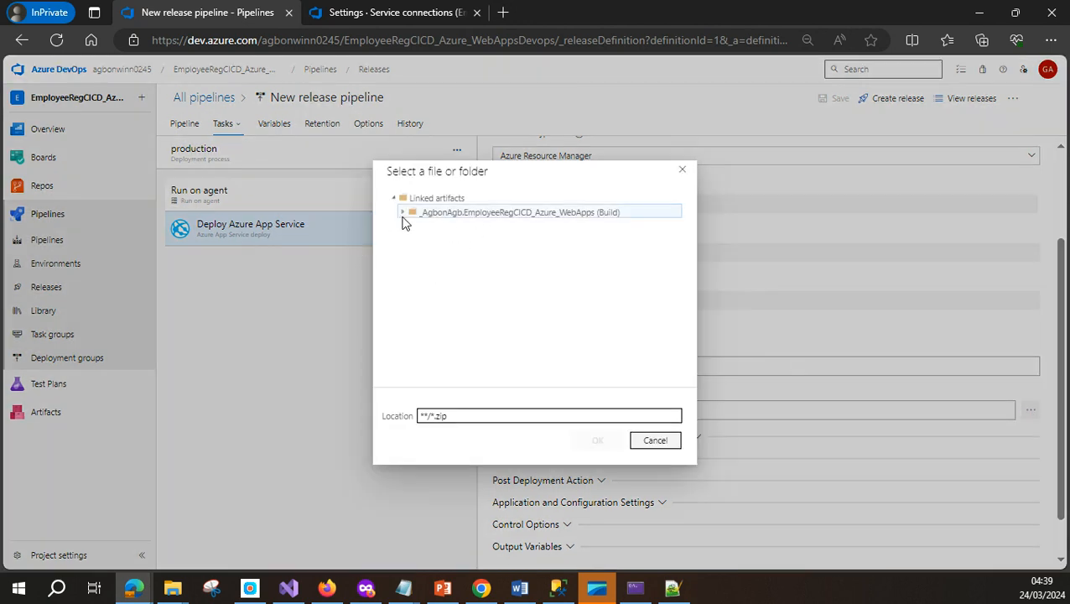
click(403, 215)
click(410, 228)
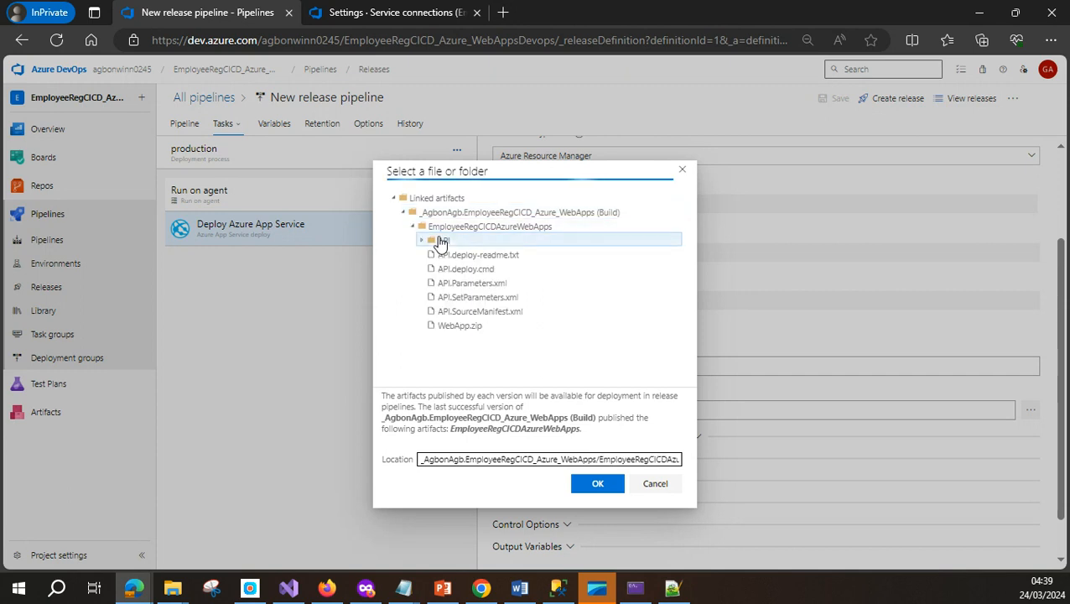
click(440, 241)
click(613, 488)
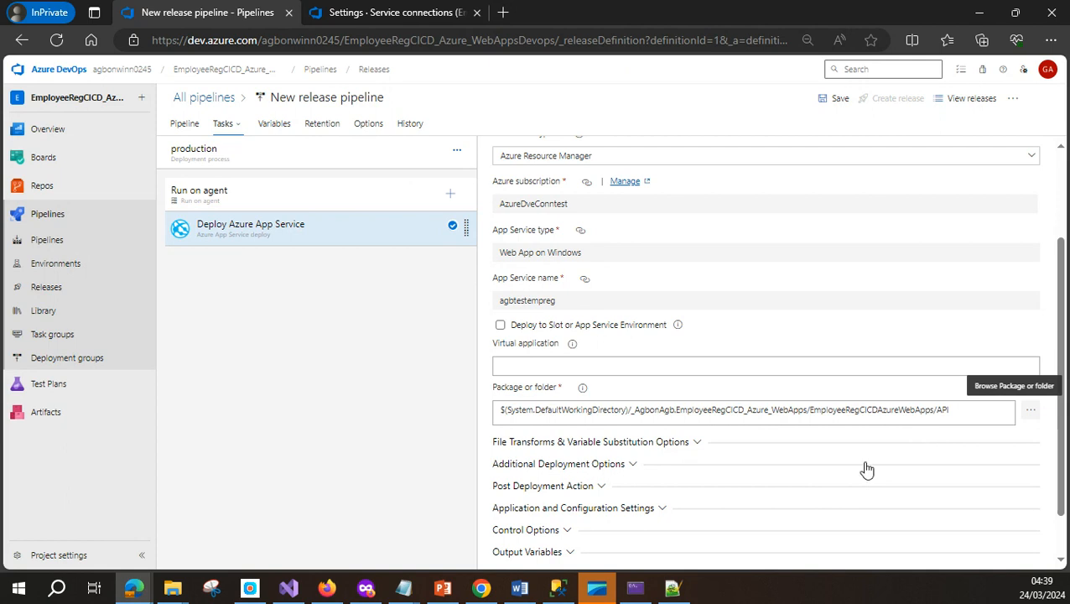
Review the file transform and variable substitution options, then save the pipeline
scroll(867, 470, down, 1)
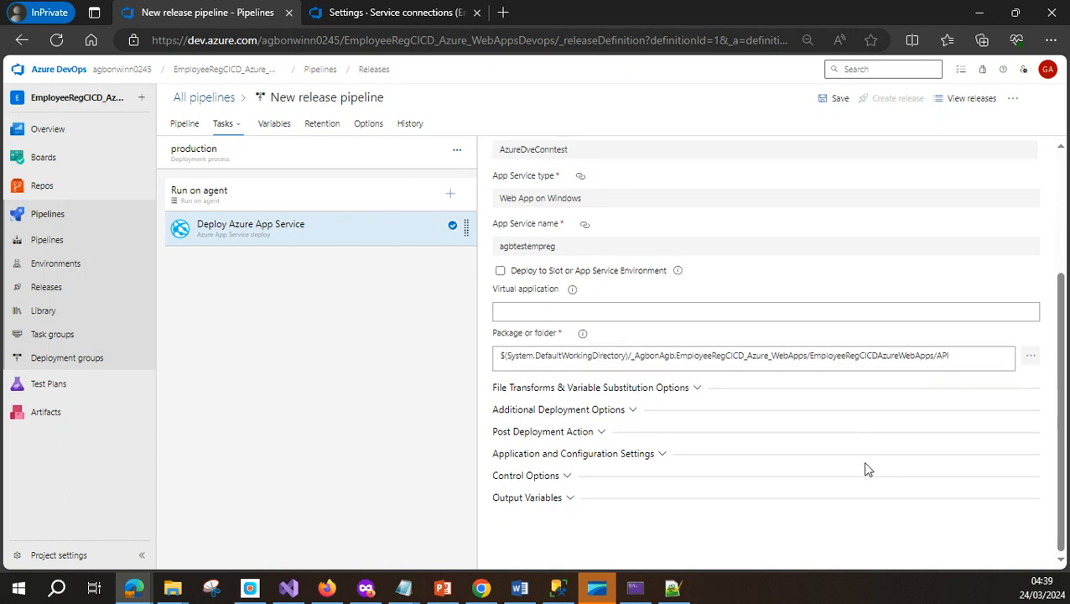
click(697, 391)
scroll(736, 451, down, 1)
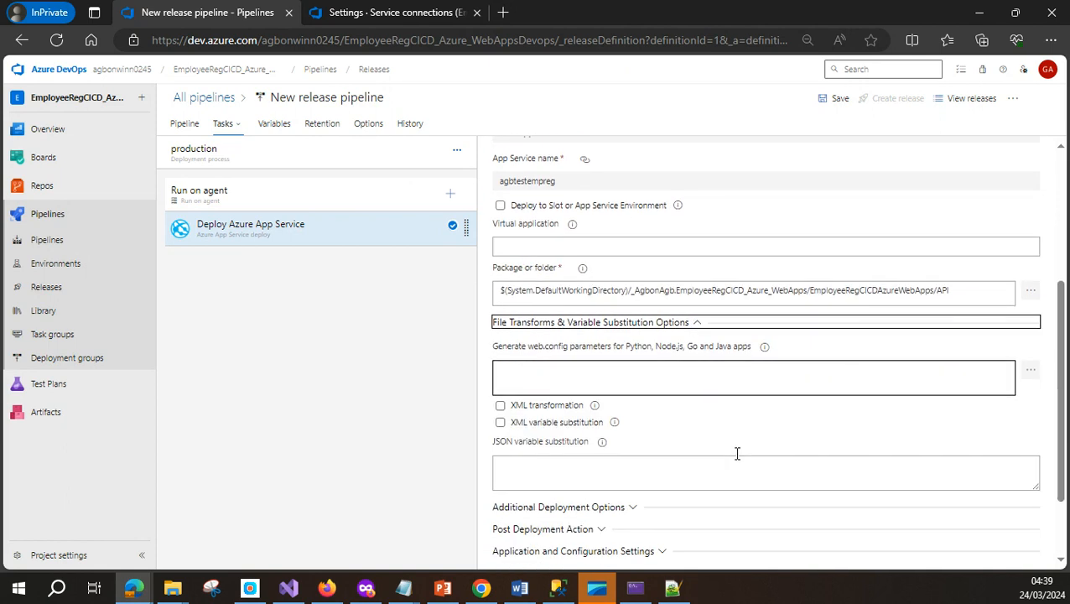
scroll(638, 430, down, 1)
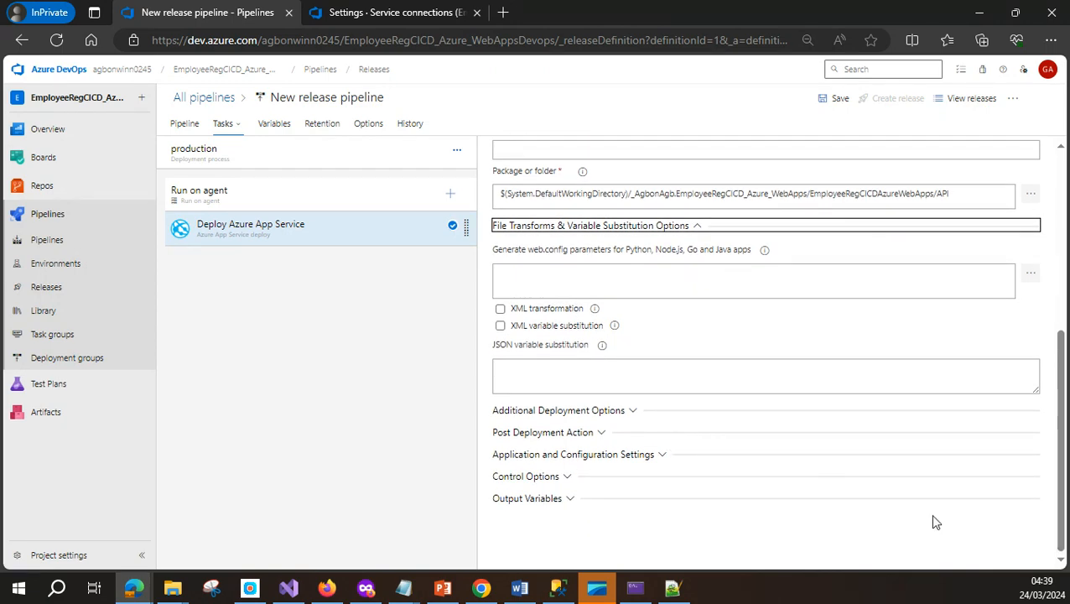
scroll(923, 495, up, 5)
click(839, 99)
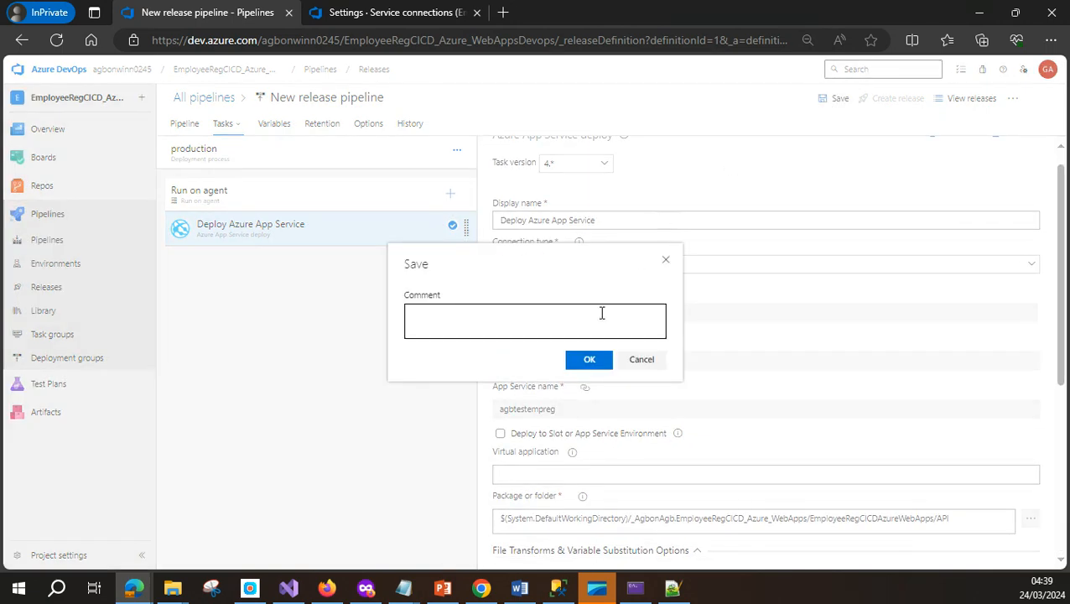
click(590, 361)
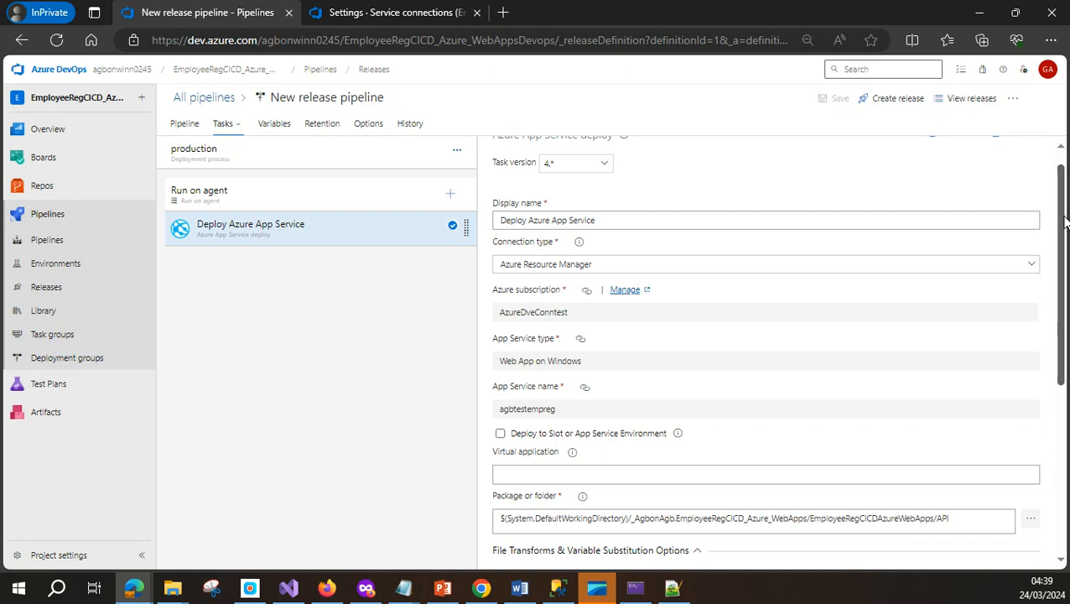
scroll(1063, 220, up, 1)
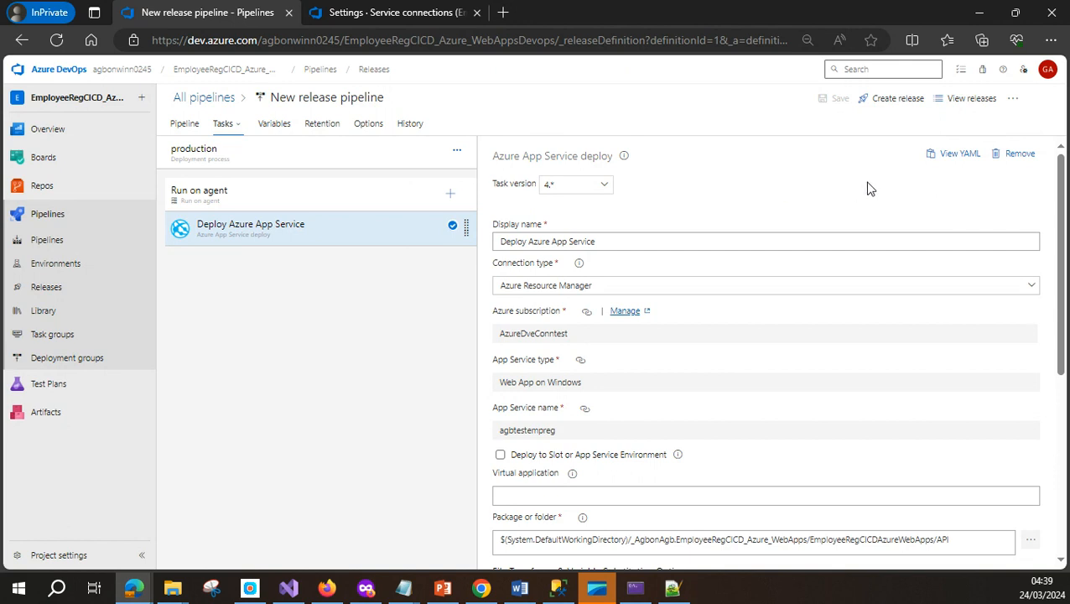
Create Release-1 and view it in the Releases list with production succeeded
click(897, 99)
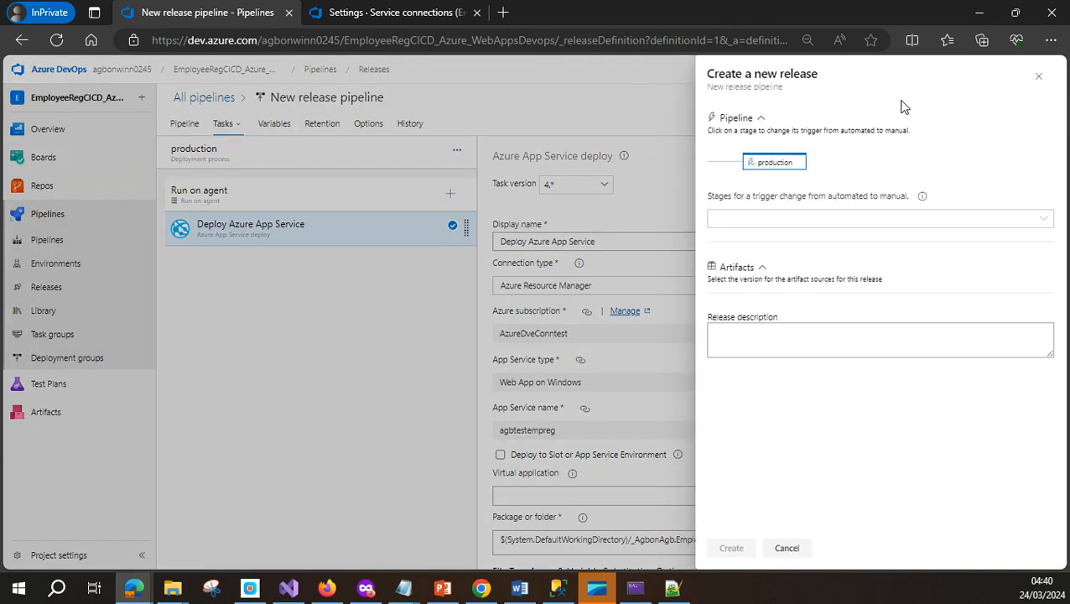
click(729, 548)
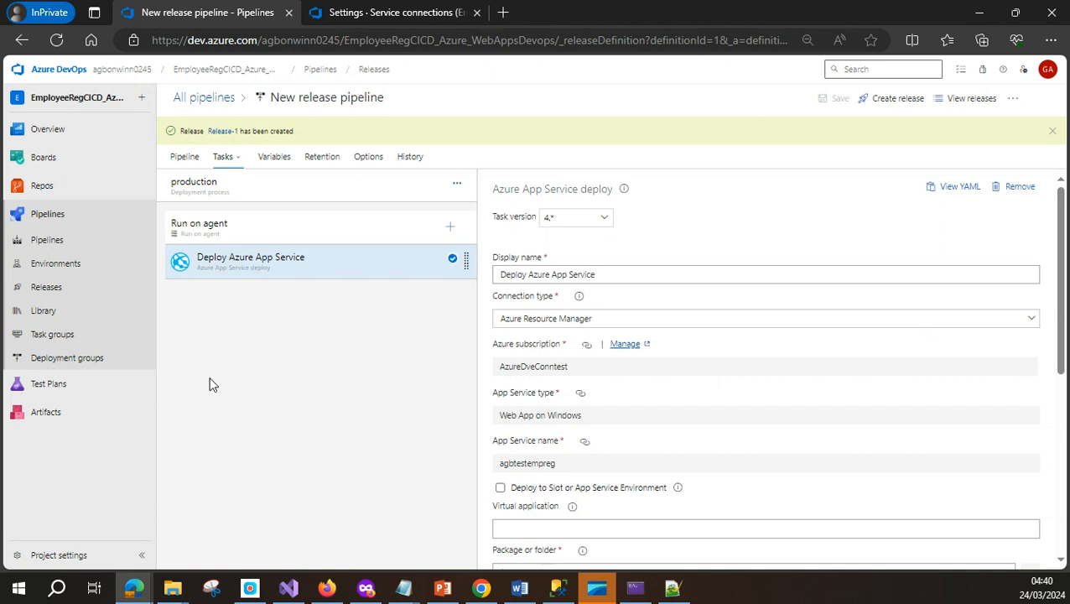
click(50, 288)
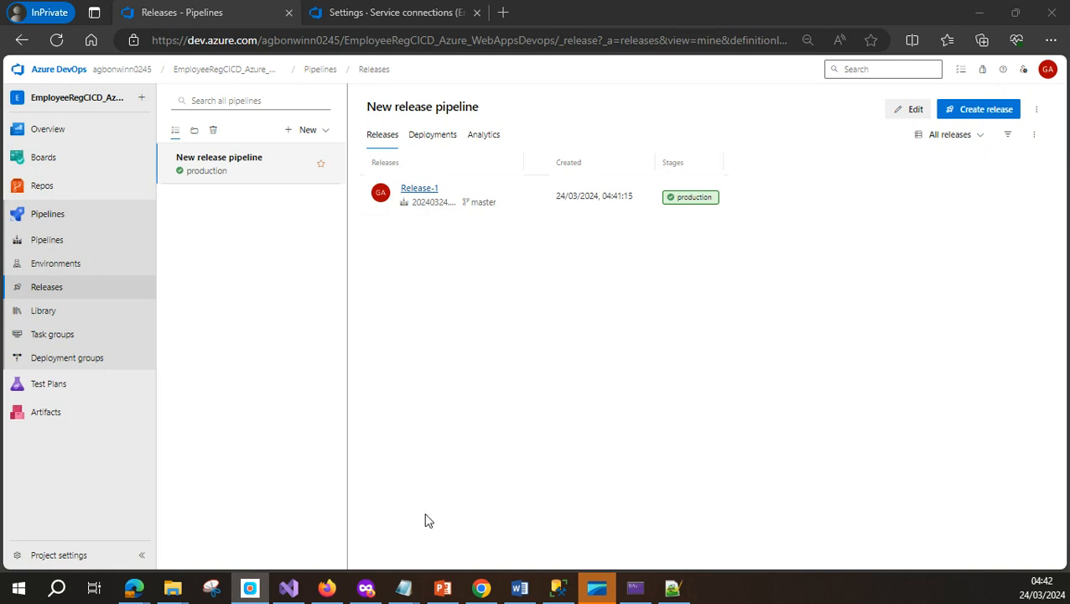
Load agbtestempreg.azurewebsites.net/swagger/index.html in a new Firefox tab to see the Auth and EmpBasic endpoints
mouse_move(321, 597)
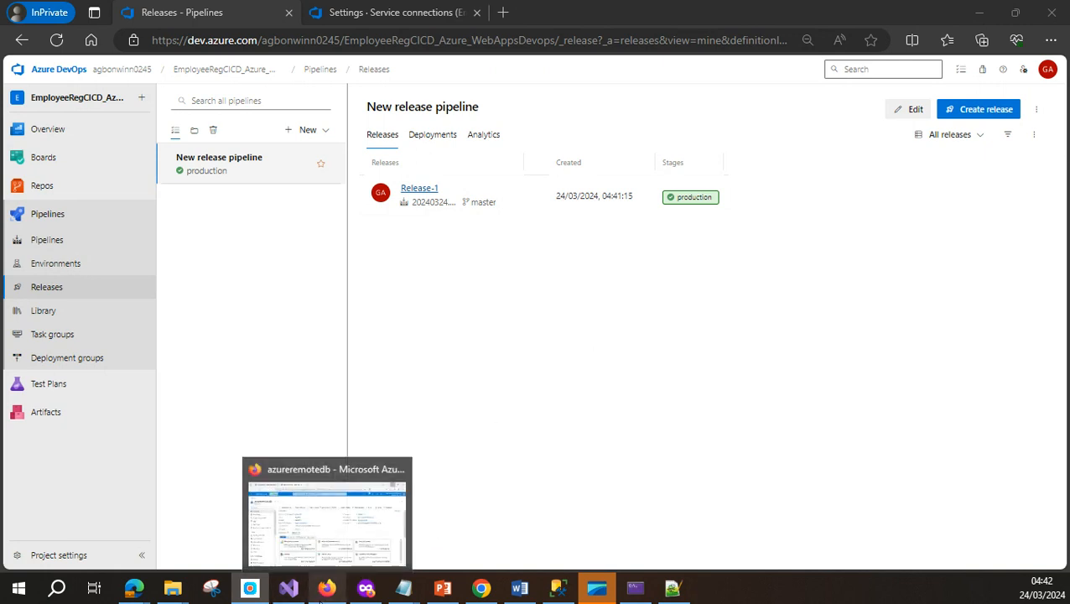
click(325, 598)
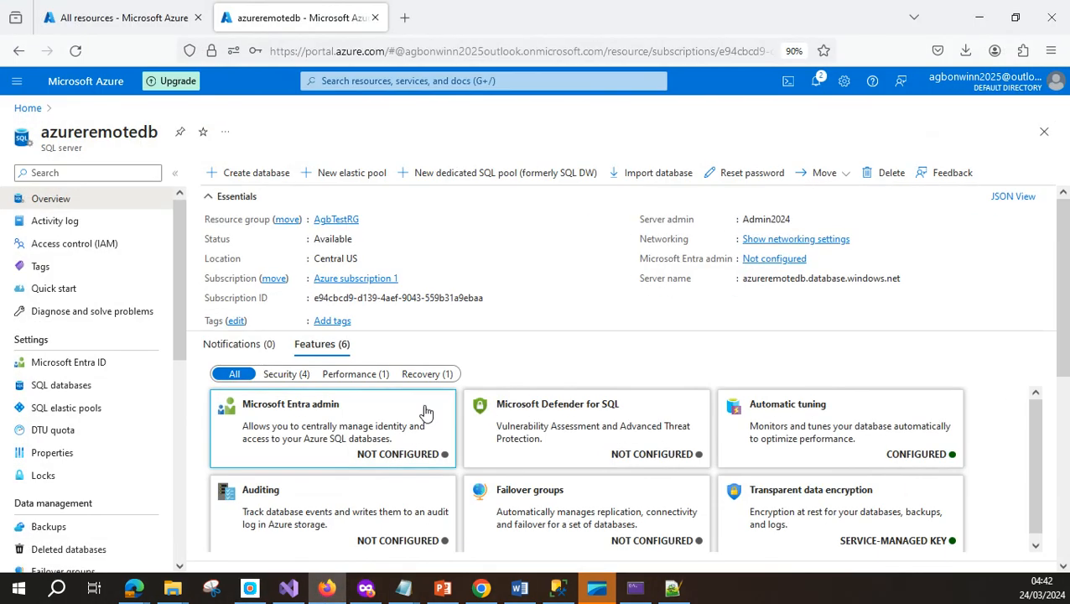
click(403, 17)
click(415, 48)
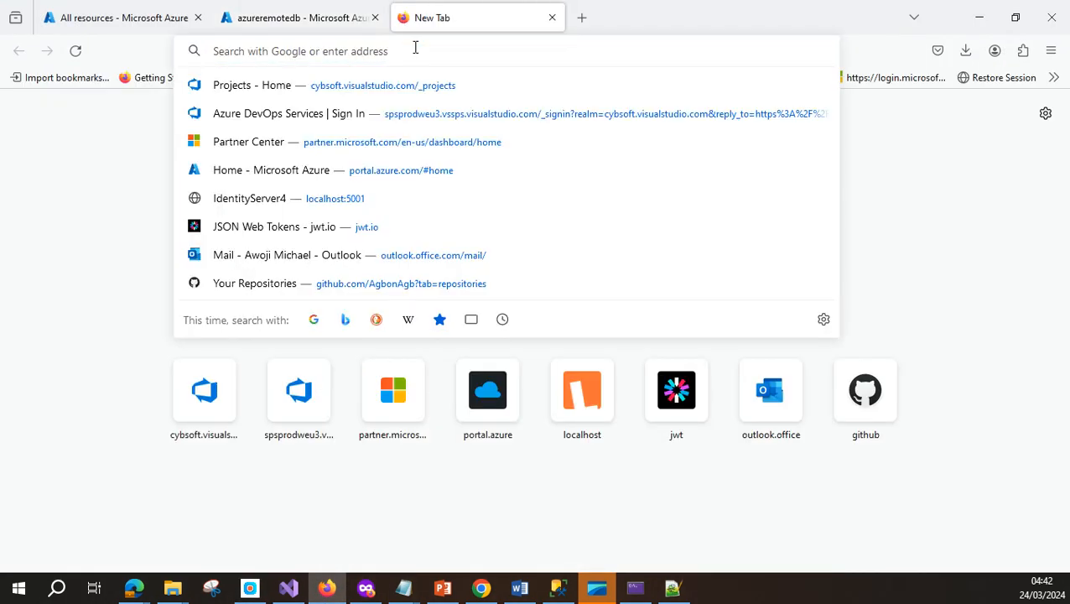
text(agbtestempreg.azurewebsites.net/swagger/index.html)
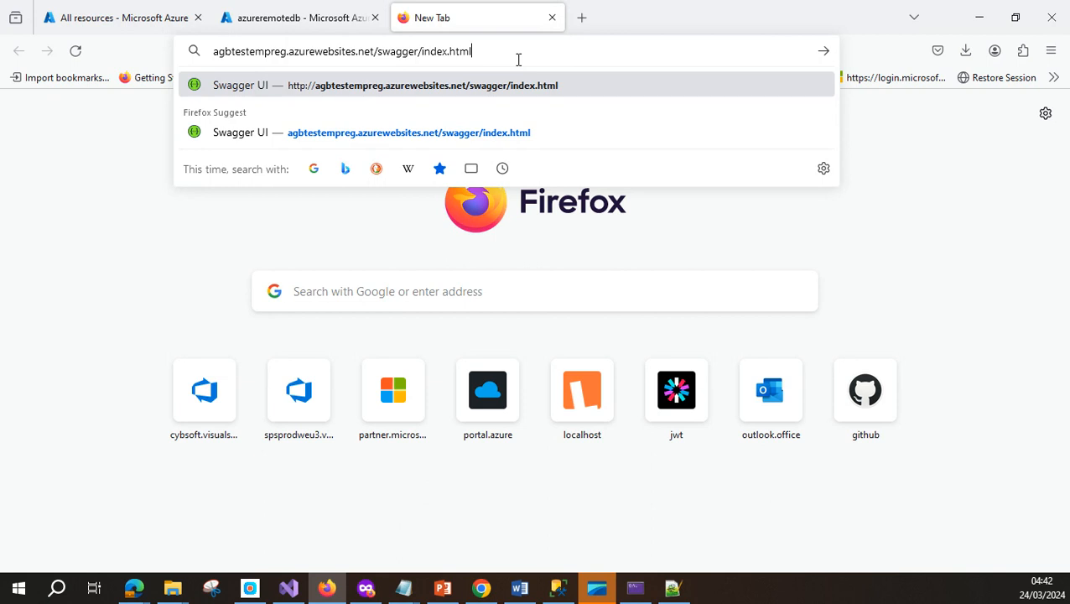
key(Return)
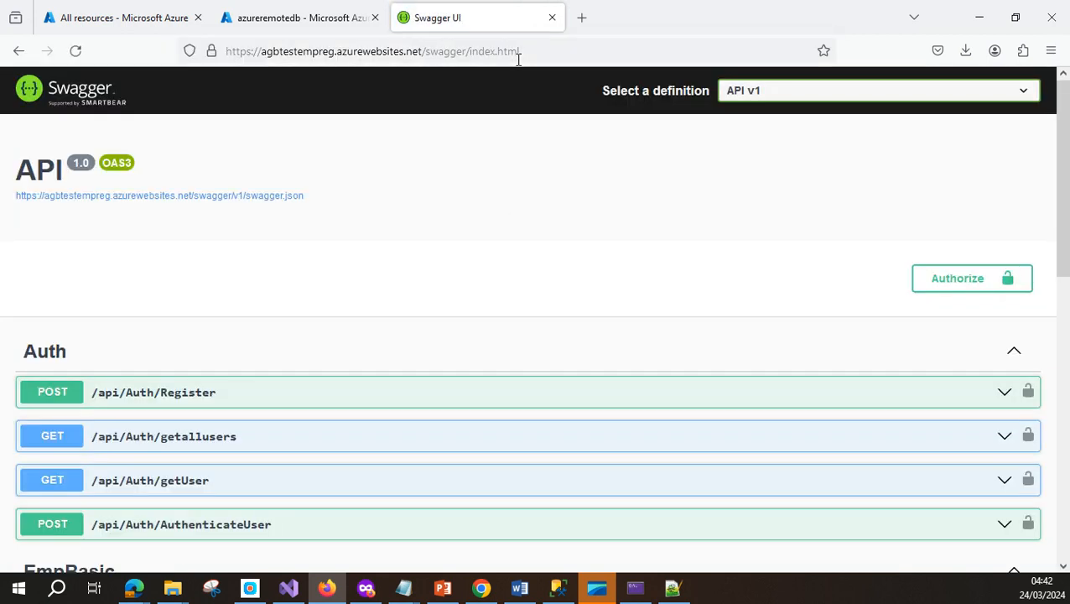
scroll(577, 280, down, 5)
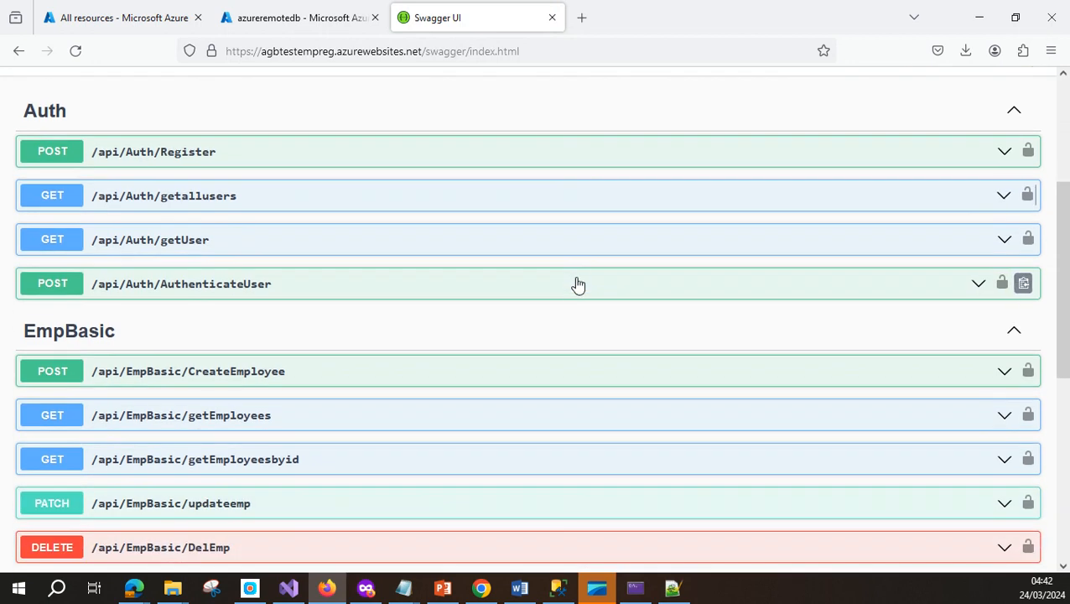
scroll(574, 304, up, 3)
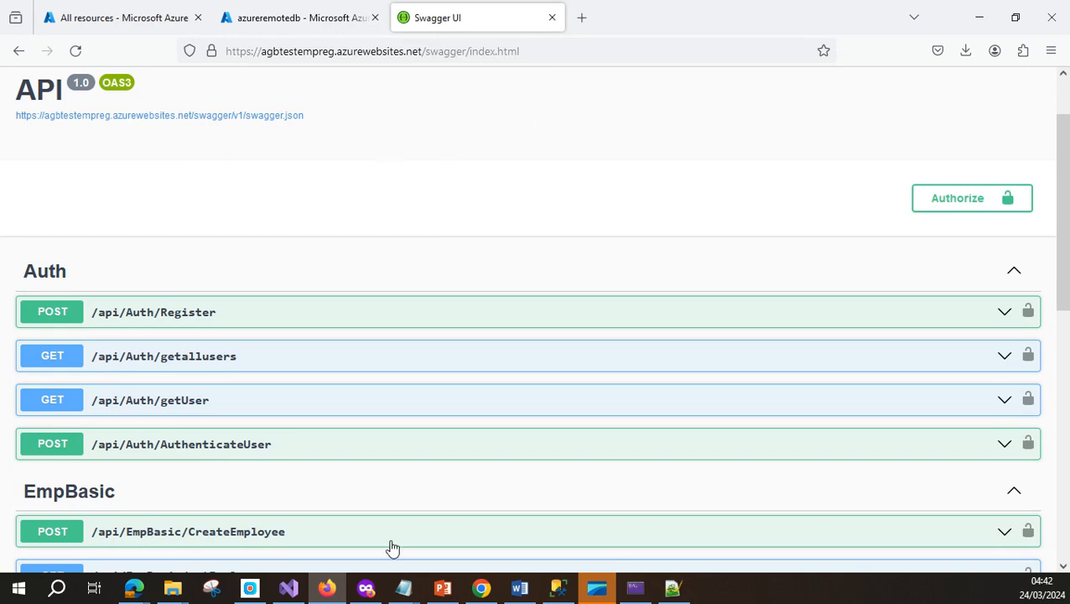
Expand API > Controllers in Solution Explorer and open AuthController.cs
mouse_move(289, 591)
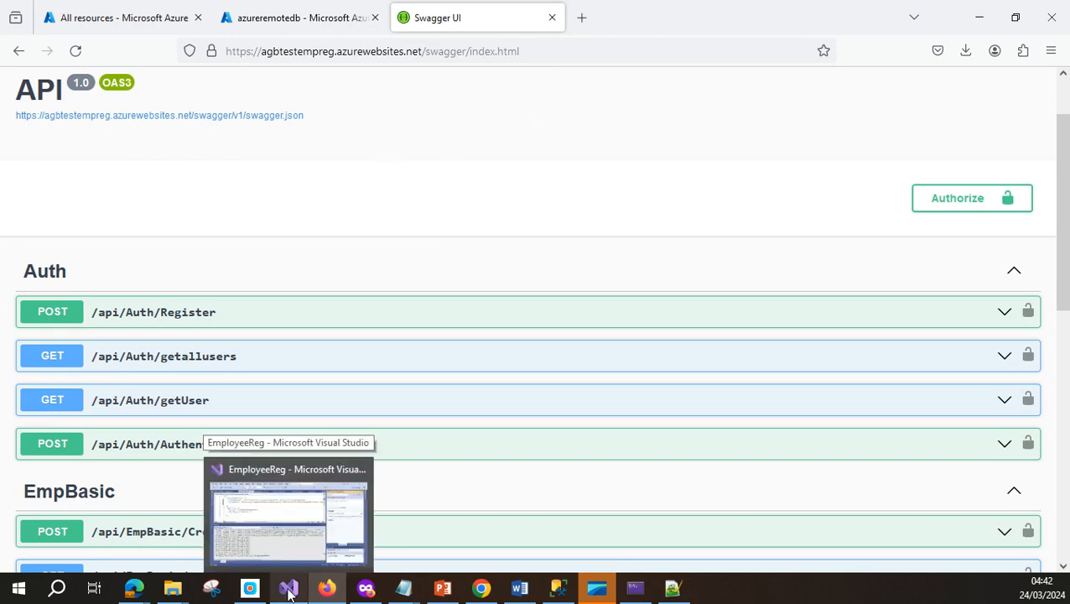
click(264, 472)
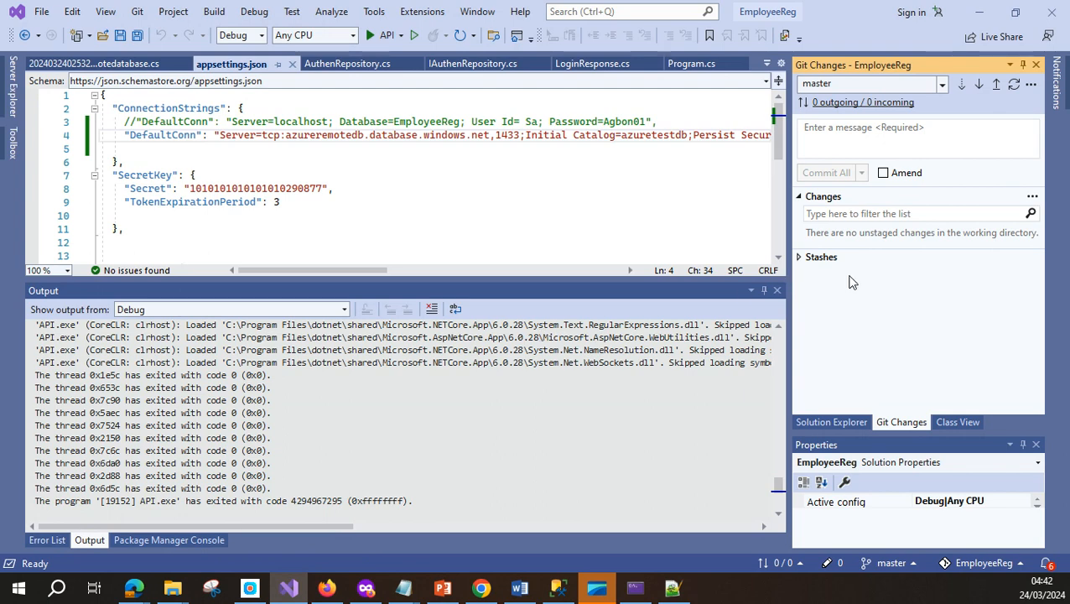
click(832, 422)
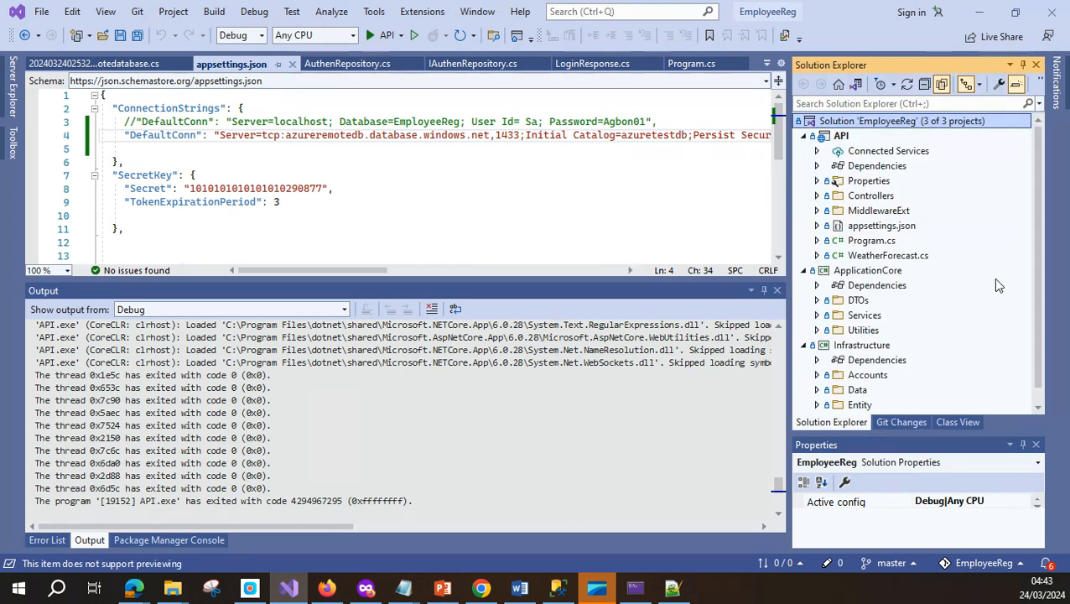
click(817, 195)
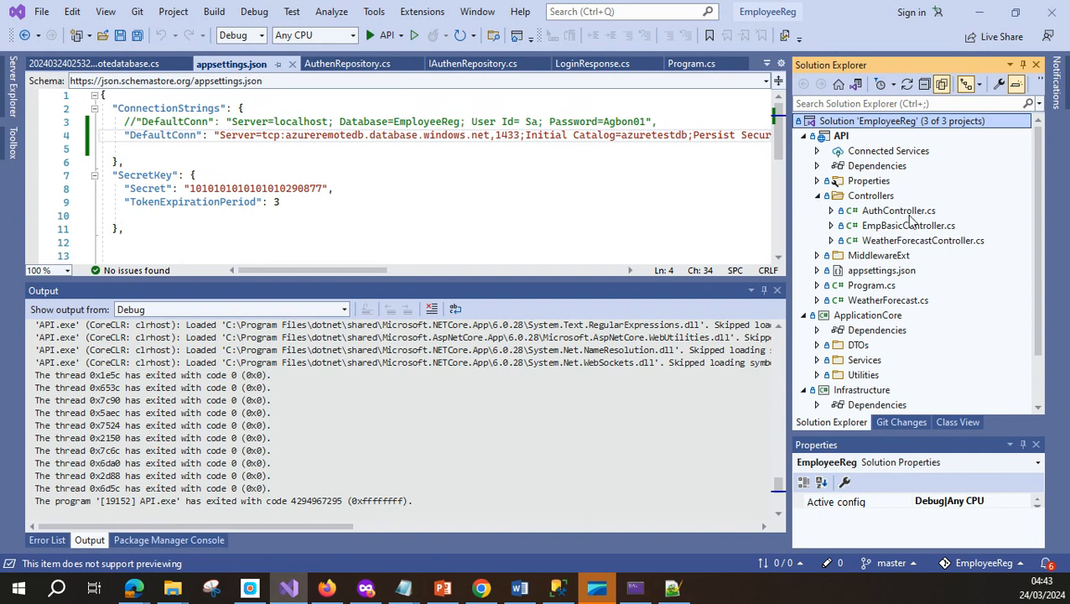
click(327, 590)
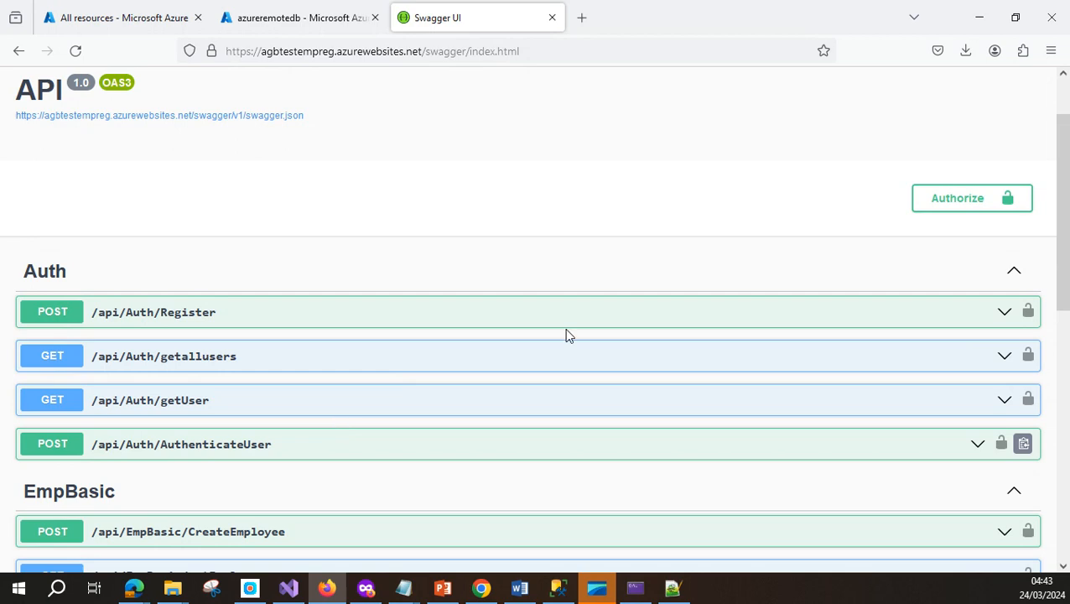
click(979, 17)
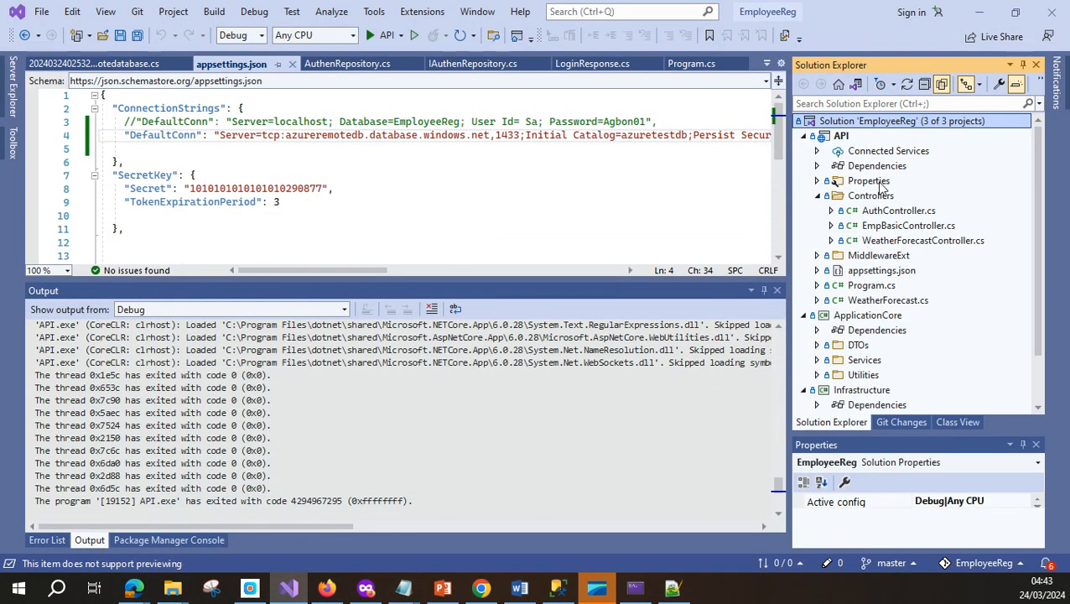
double_click(883, 211)
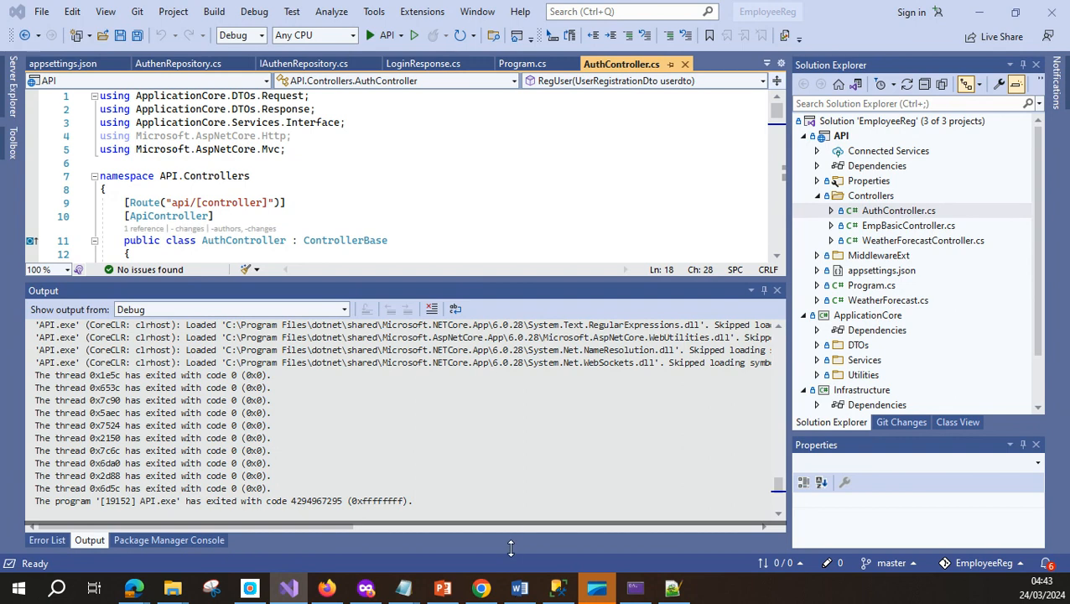
Duplicate the getallusers method by pasting a copy above it
scroll(398, 409, down, 1)
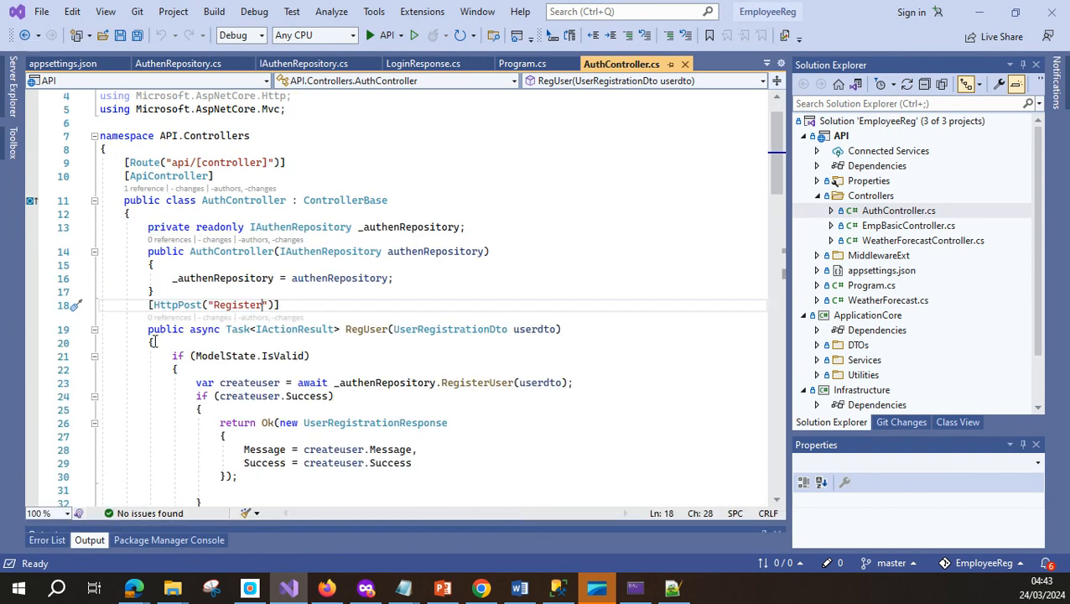
click(150, 308)
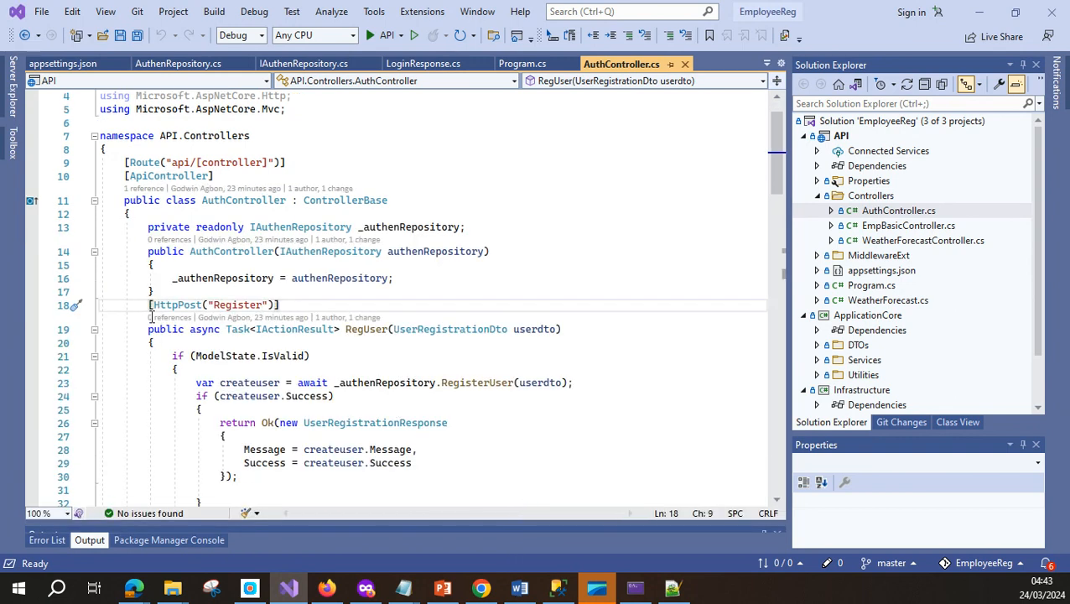
scroll(152, 355, down, 2)
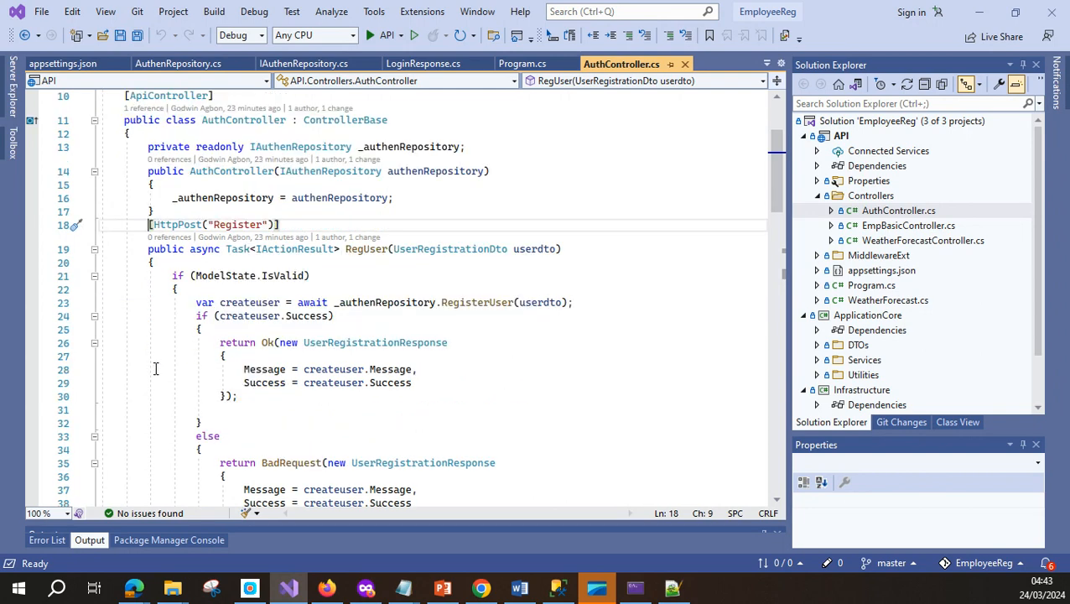
drag(150, 224, 161, 263)
click(161, 263)
scroll(156, 420, down, 3)
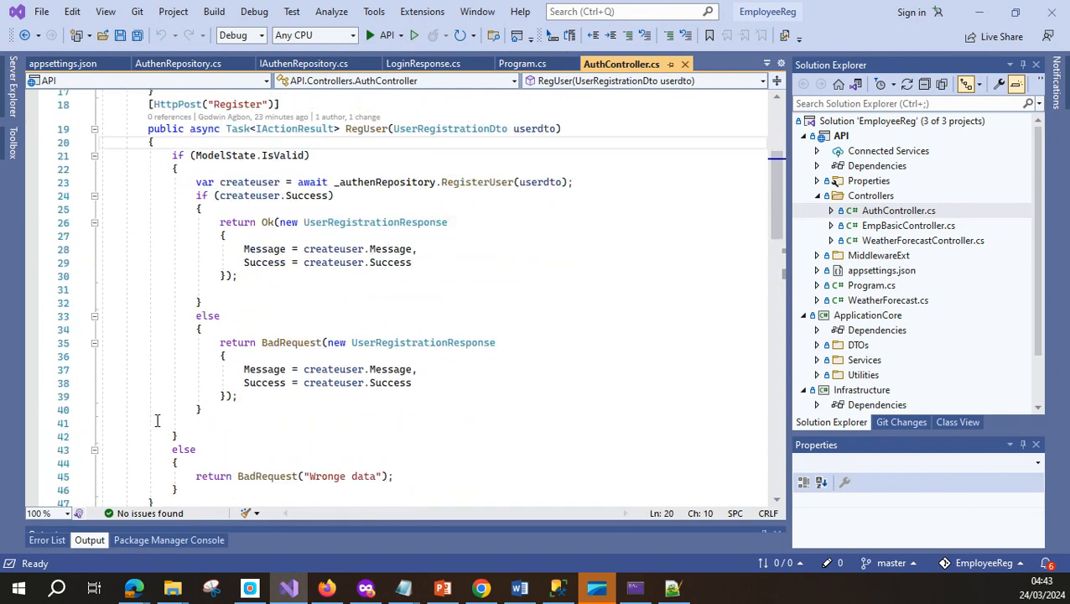
scroll(157, 421, down, 4)
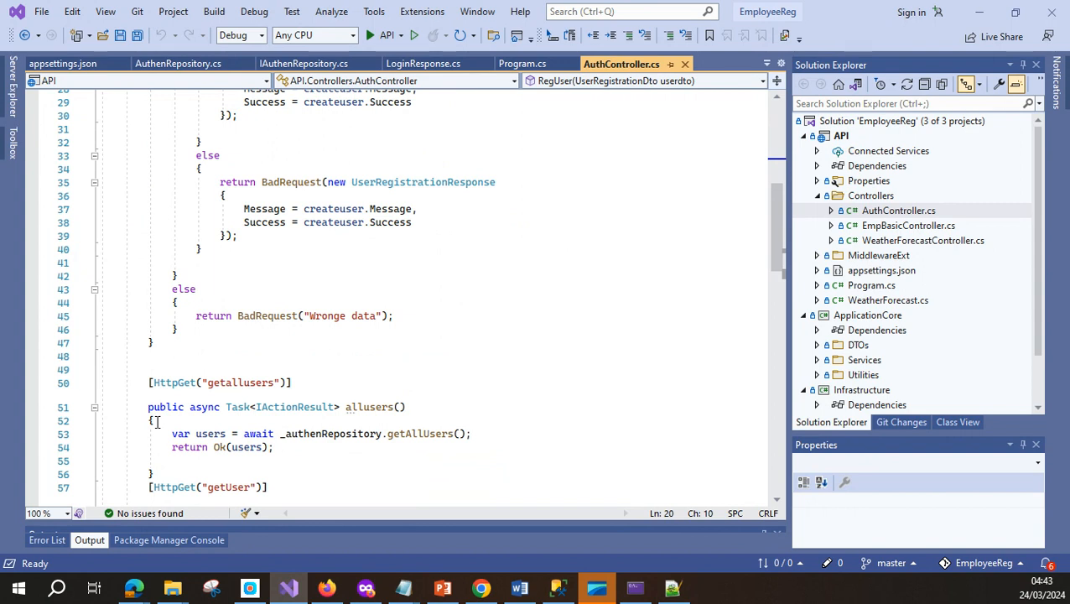
click(163, 359)
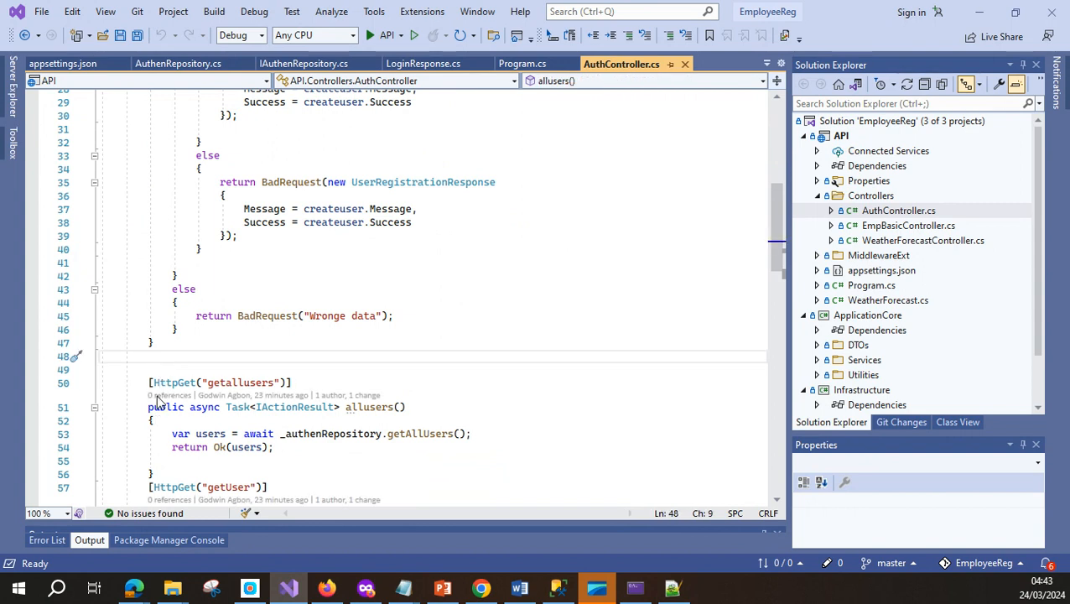
drag(147, 382, 166, 473)
key(ctrl+c)
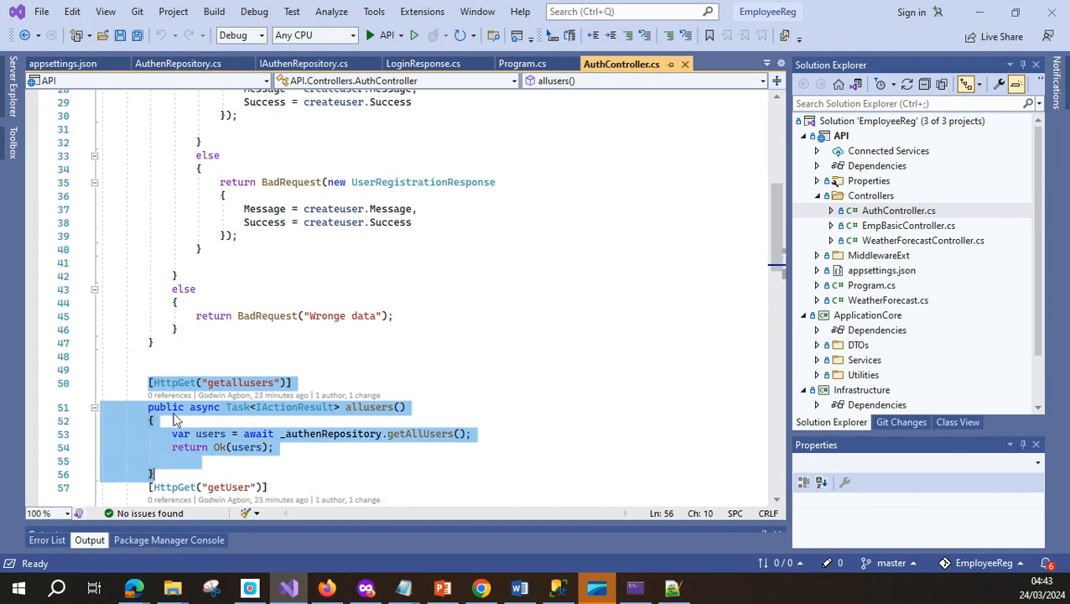
click(172, 361)
key(ctrl+v)
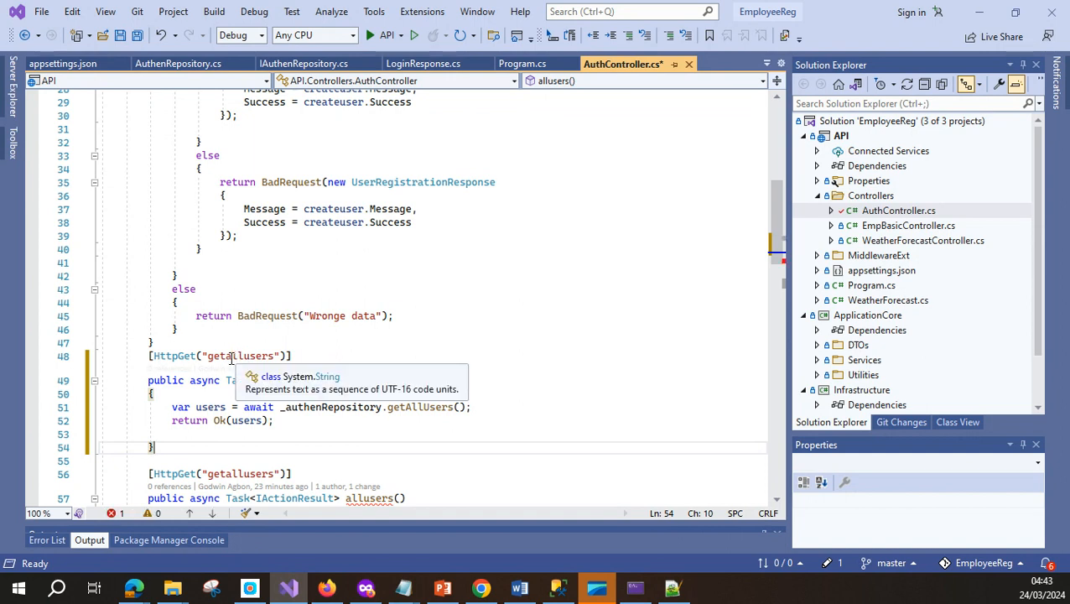
Rename the copied route and method to getspecificuser
click(228, 357)
shift+click(244, 357)
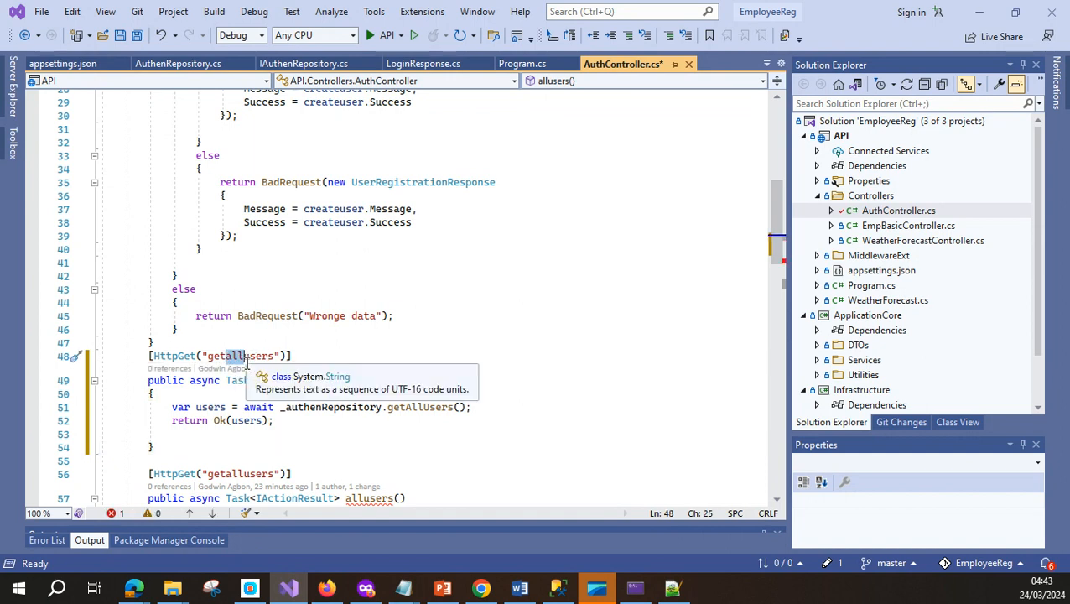
text(specific)
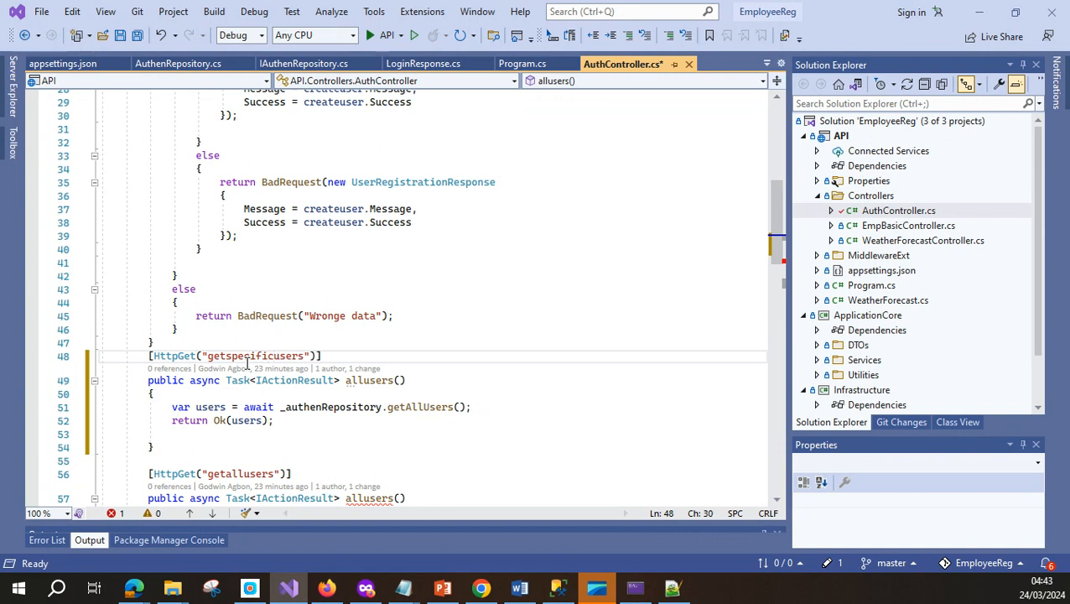
click(304, 357)
key(BackSpace)
double_click(252, 356)
key(ctrl+c)
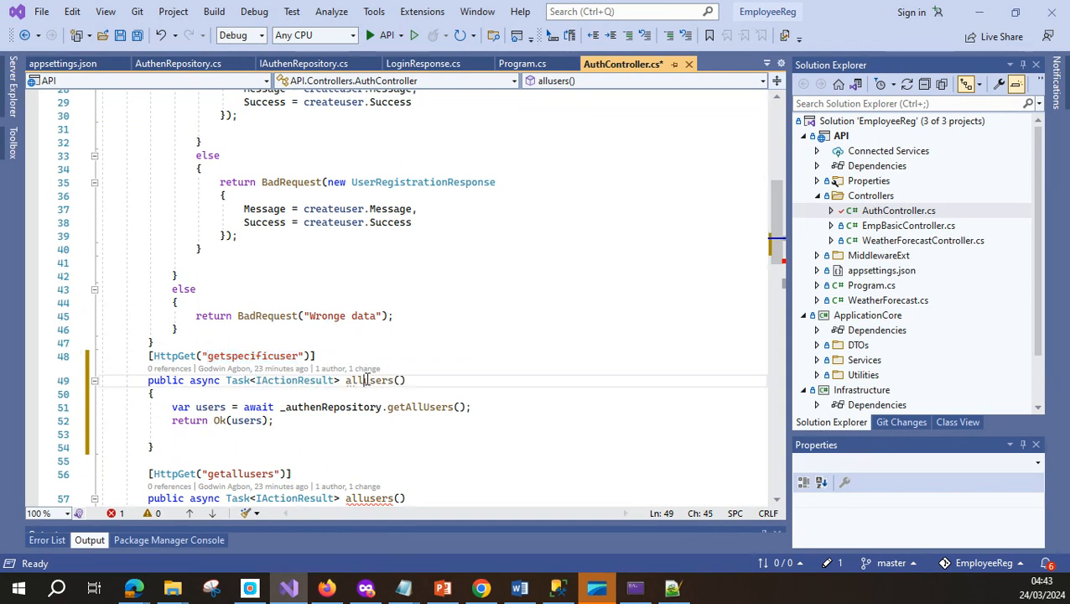
double_click(368, 381)
key(ctrl+v)
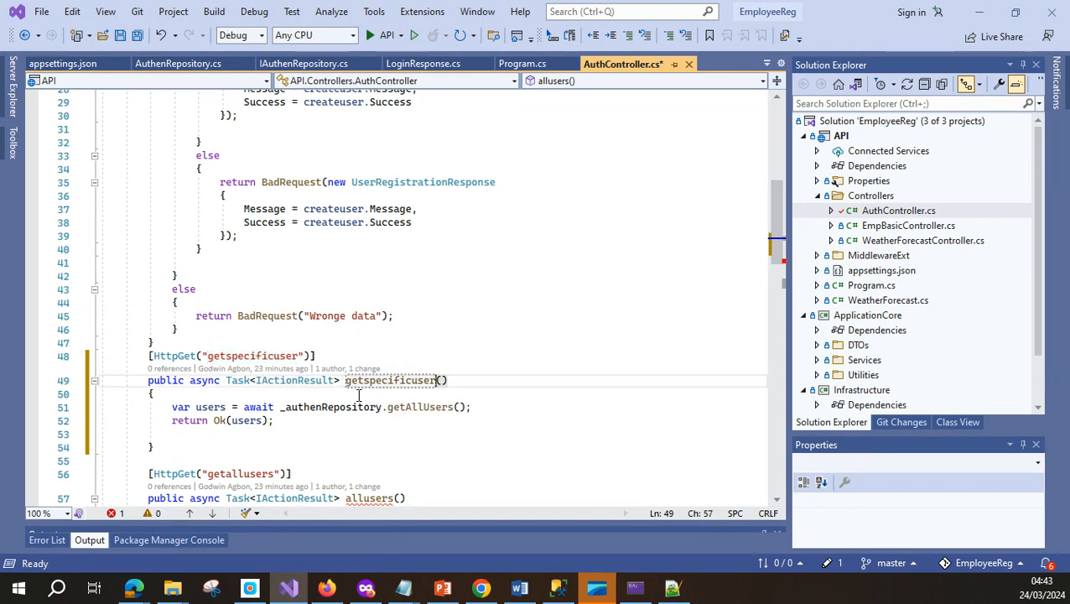
Remove the getAllUsers call so the method just returns Ok(), and save the file
drag(169, 407, 496, 408)
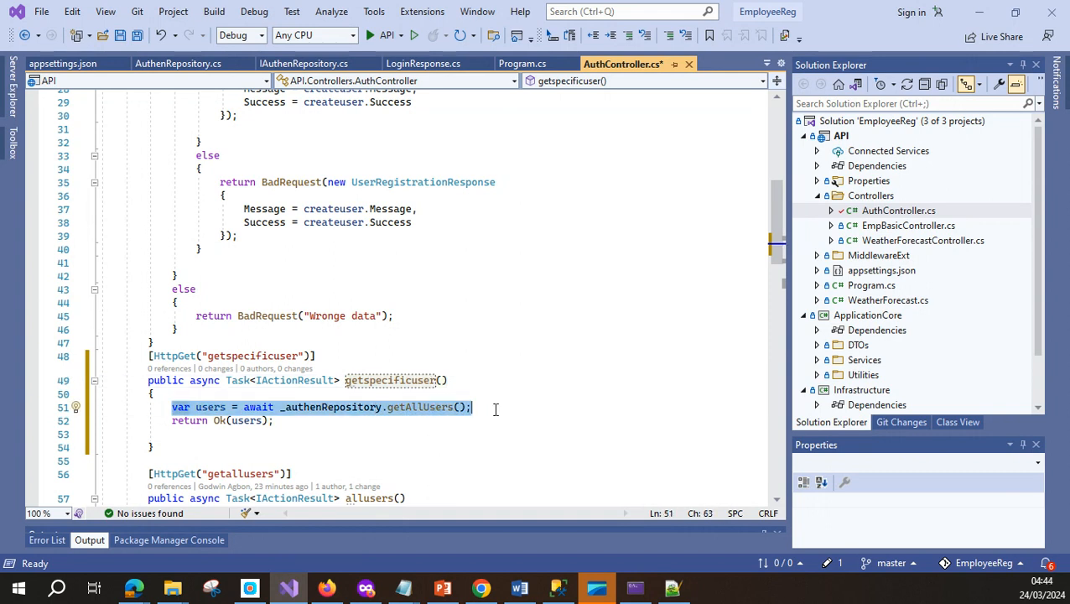
key(ctrl+x)
double_click(245, 422)
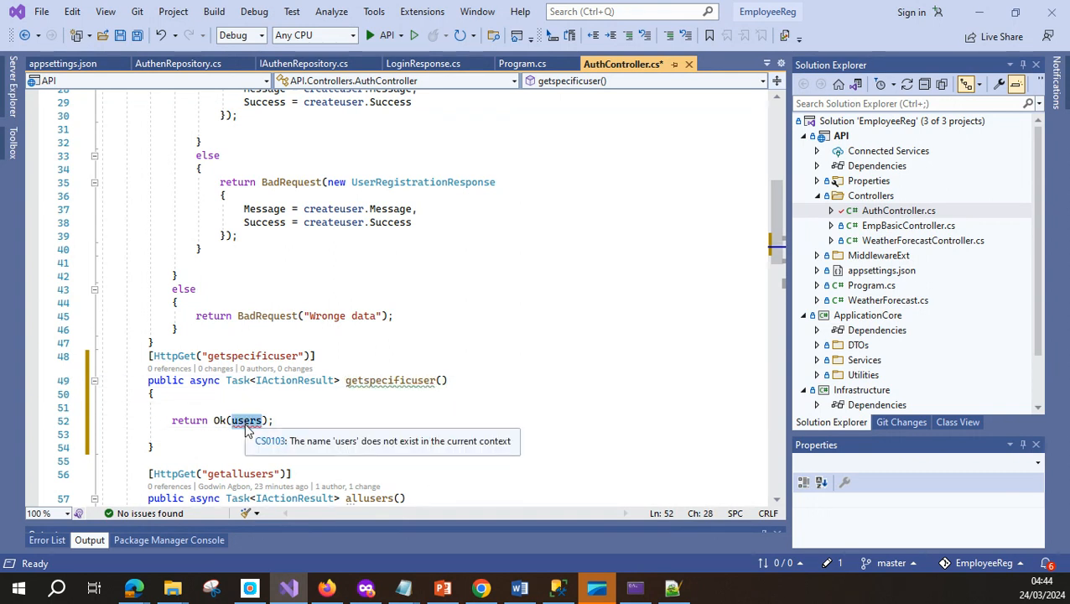
key(BackSpace)
click(413, 419)
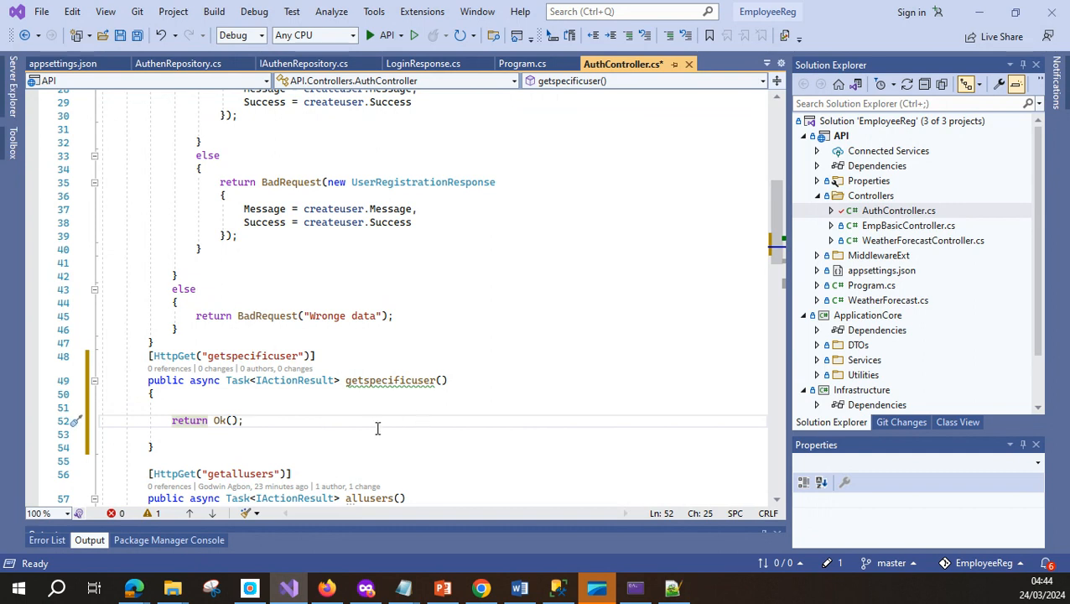
click(138, 34)
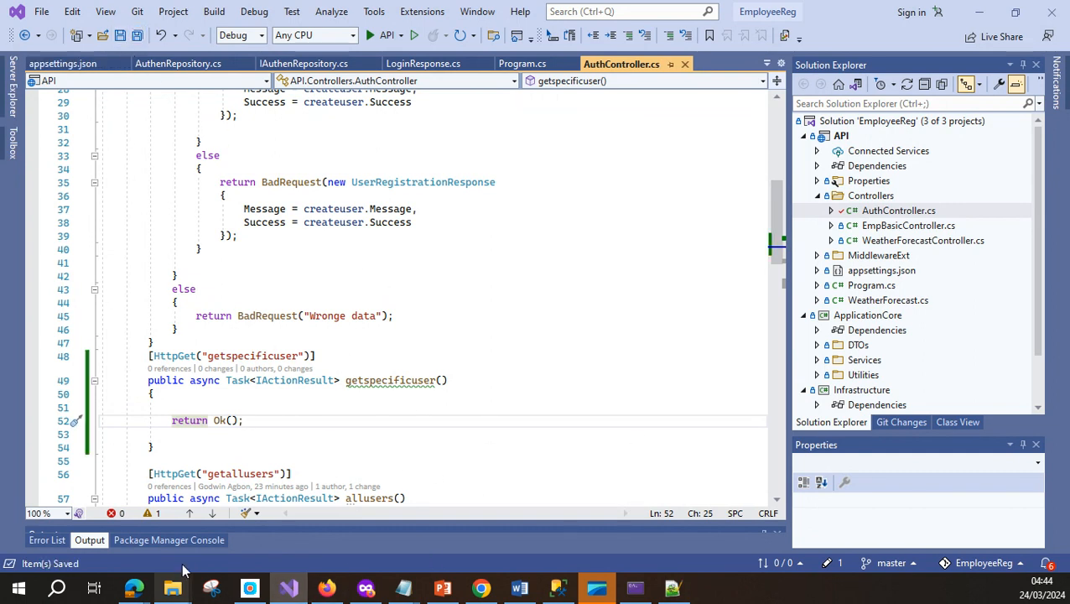
Commit all changes with the message 'specific user added'
click(918, 424)
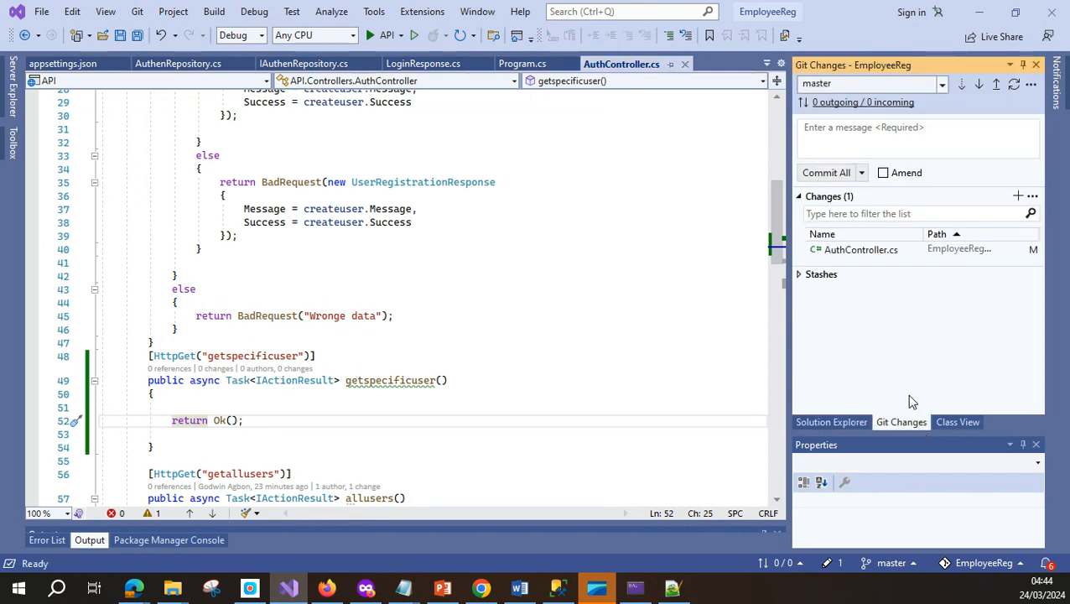
click(843, 141)
text(specific u)
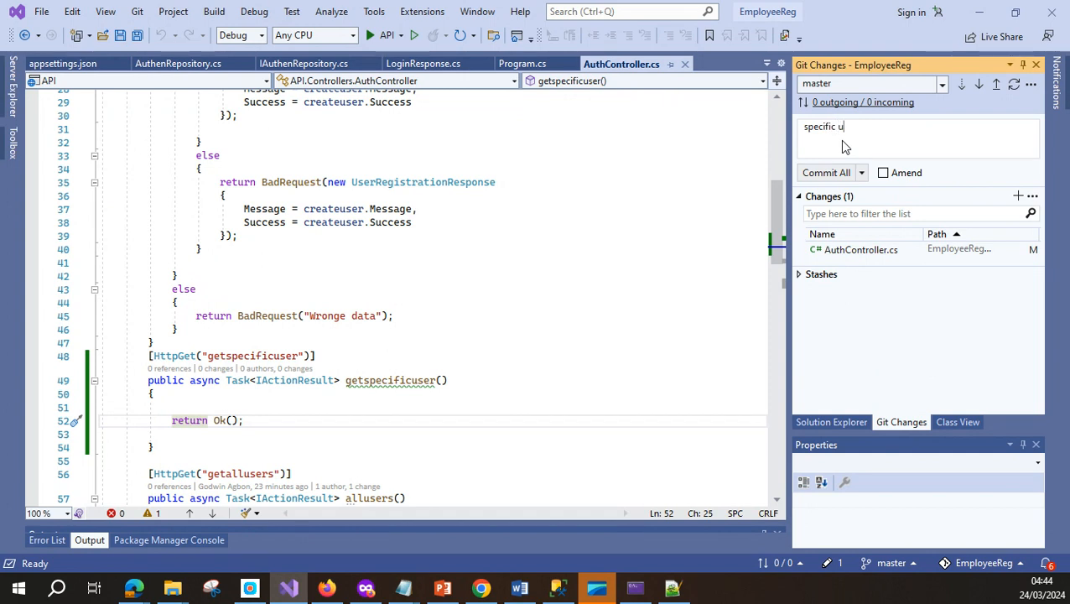
text(ser added)
click(827, 174)
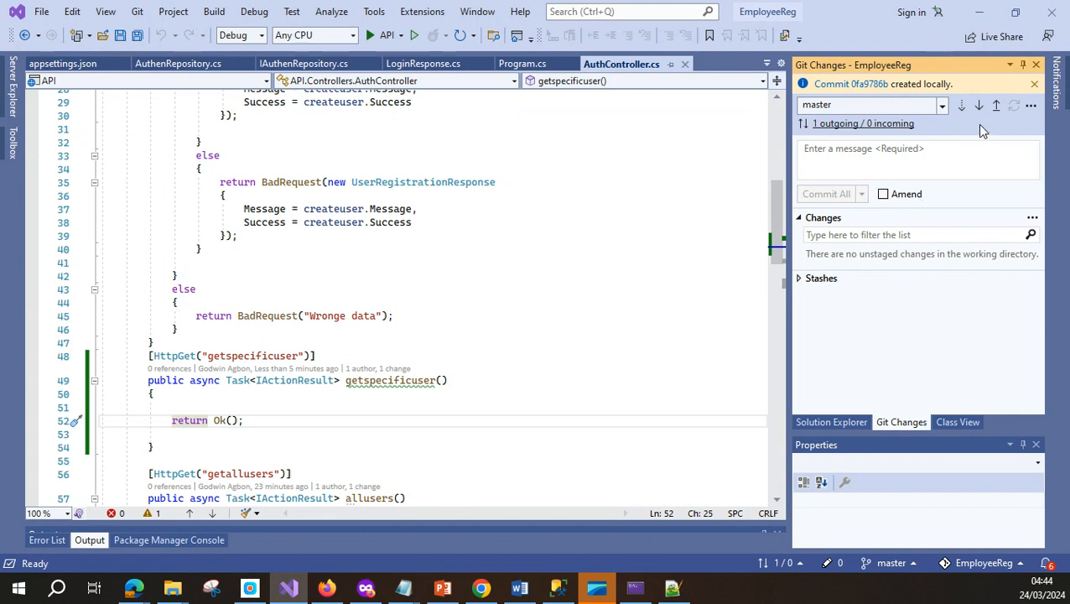
Push the commit to master, choosing Pull then Push when the push fails
click(997, 107)
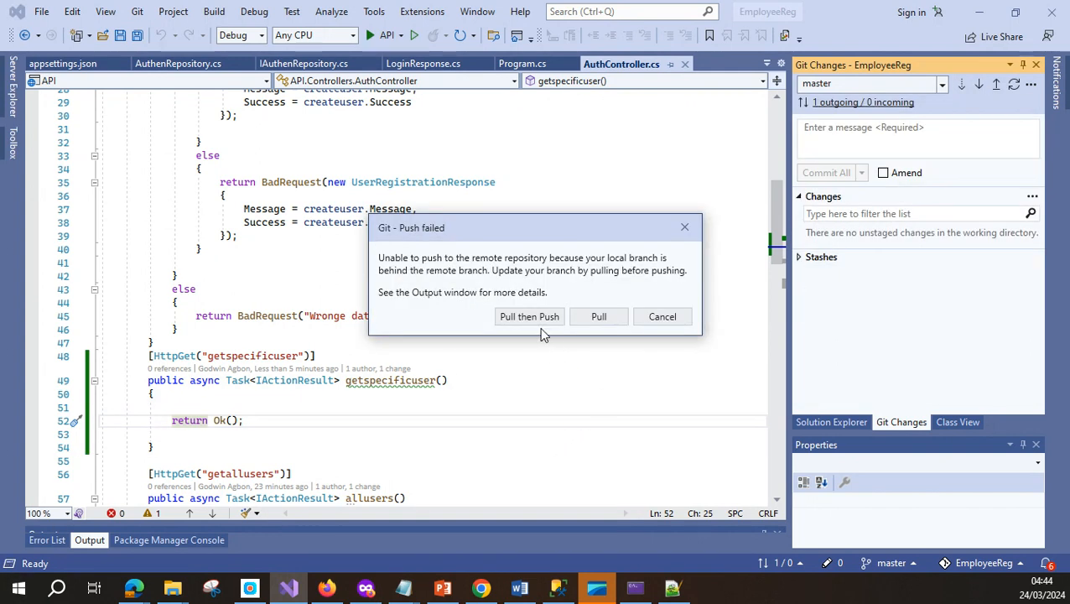
click(532, 319)
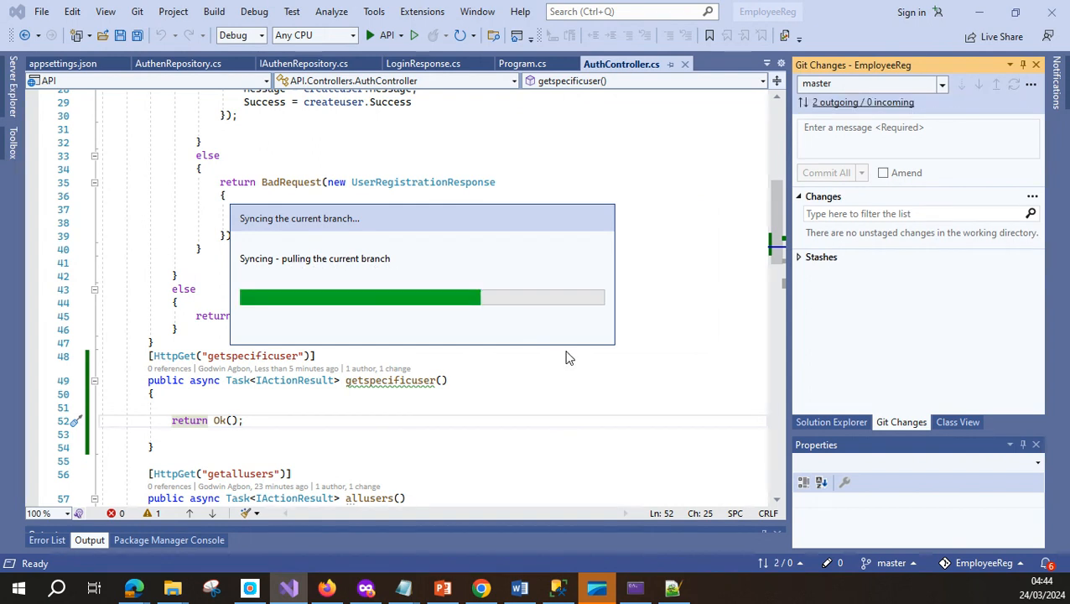
mouse_move(369, 591)
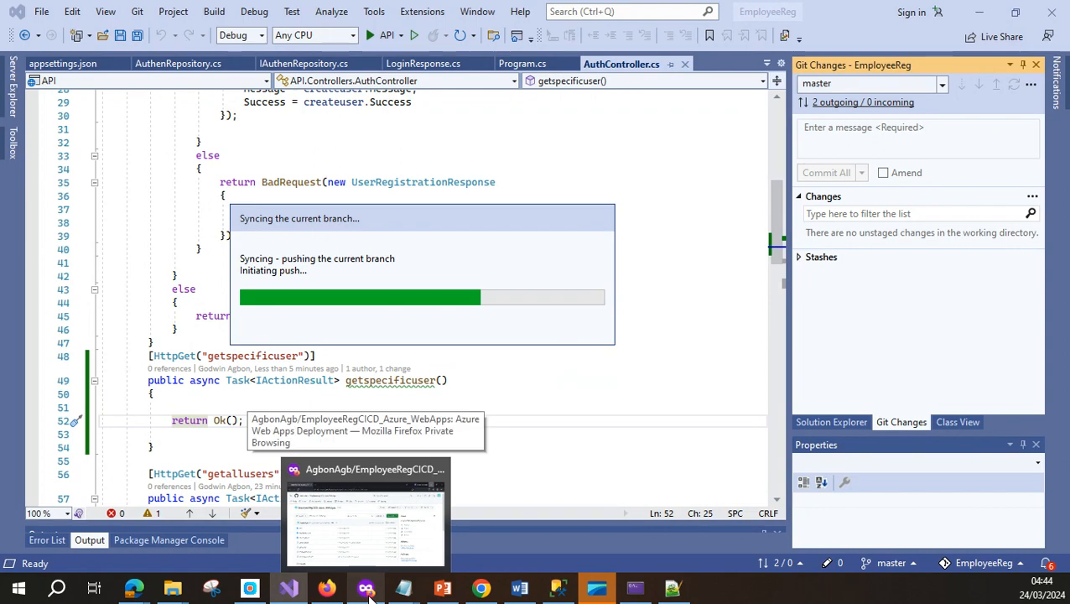
click(369, 591)
click(369, 597)
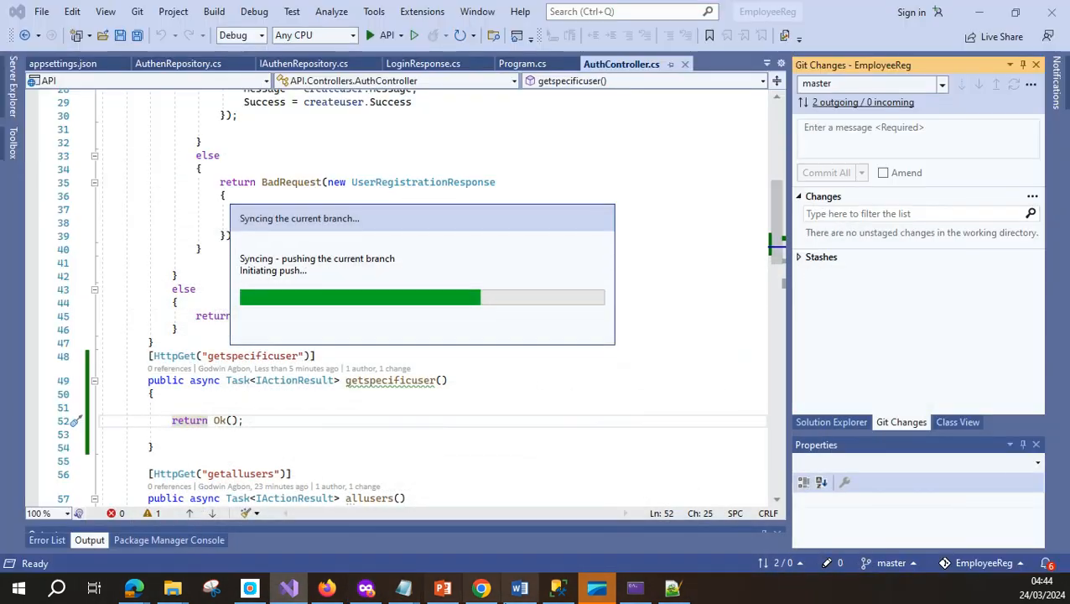
click(141, 597)
Check the Pipelines list for the new build run triggered by the push
click(224, 503)
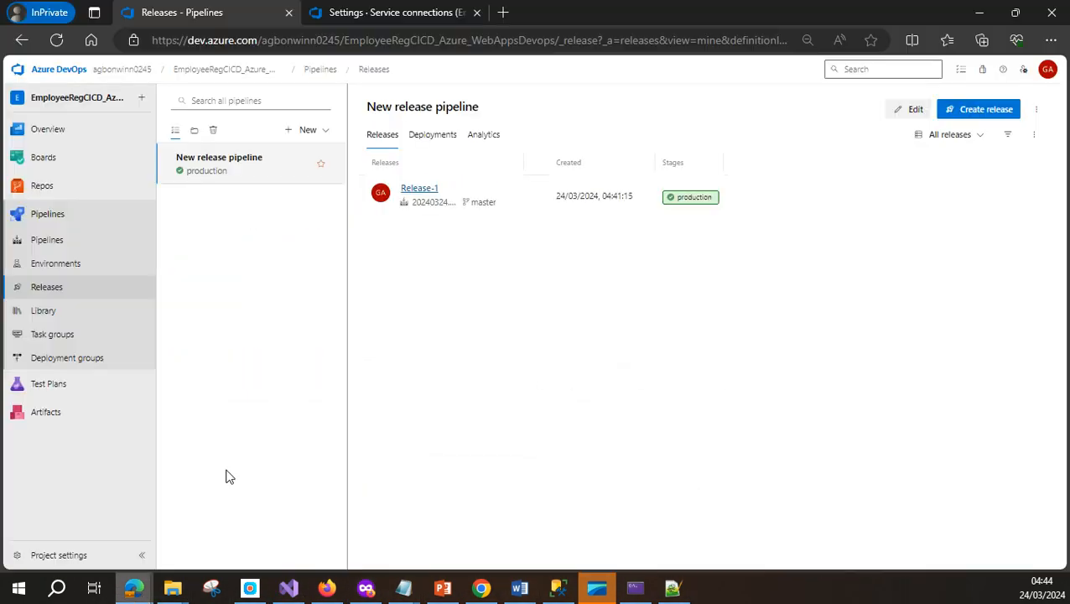
click(56, 244)
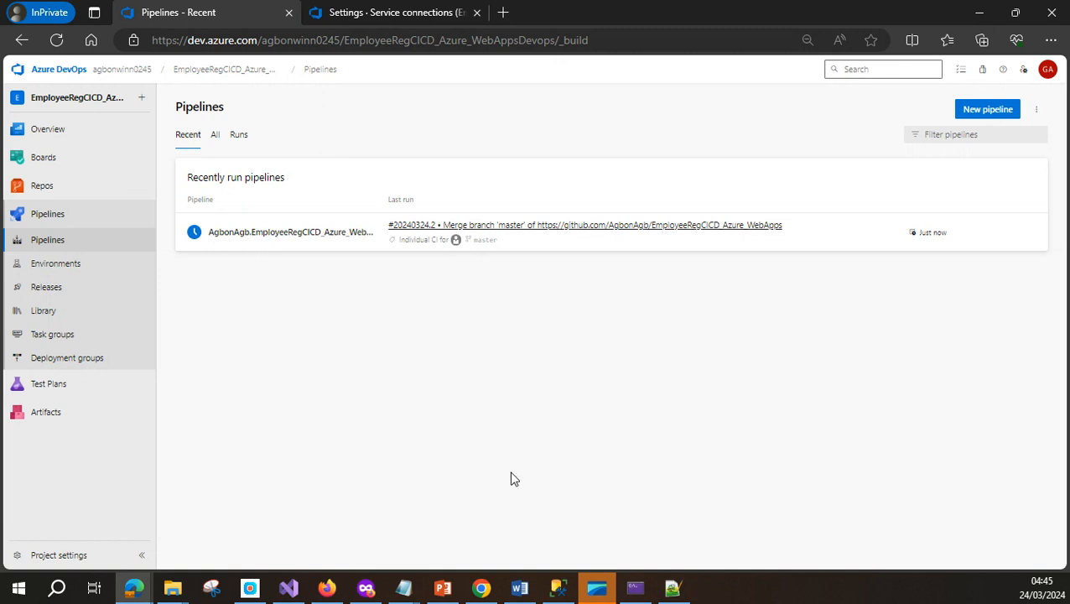
click(286, 592)
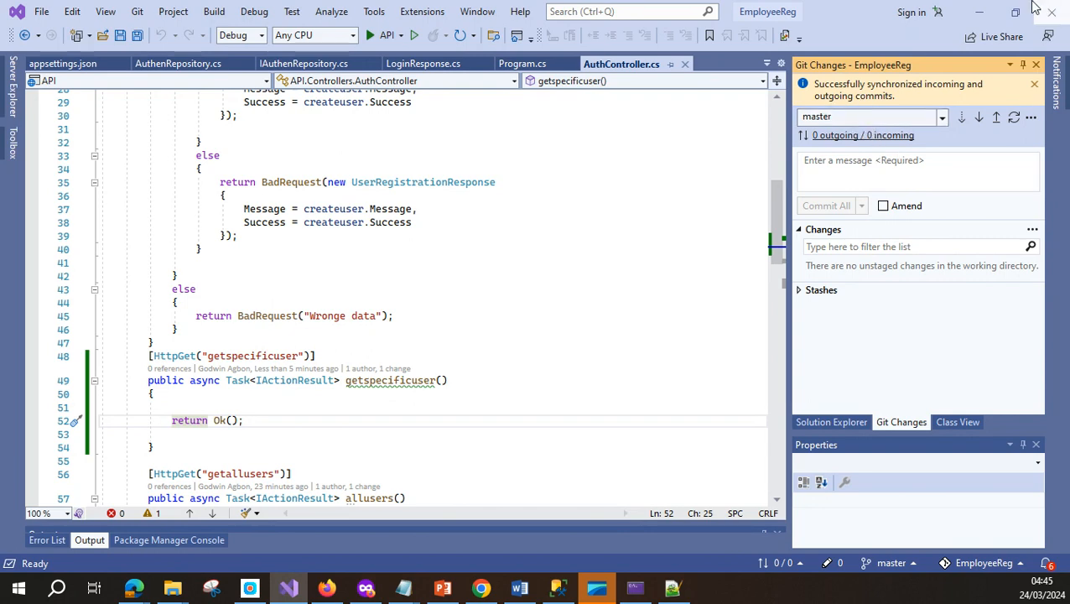
click(979, 12)
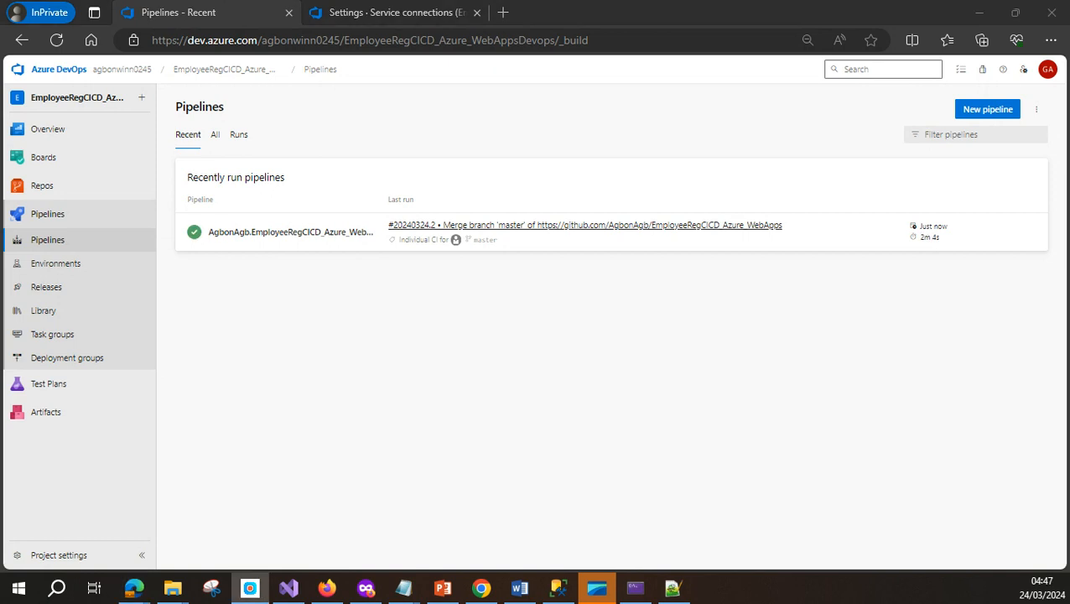
Open Releases in a new tab showing New release pipeline with Release-1 succeeded
right_click(45, 285)
click(109, 299)
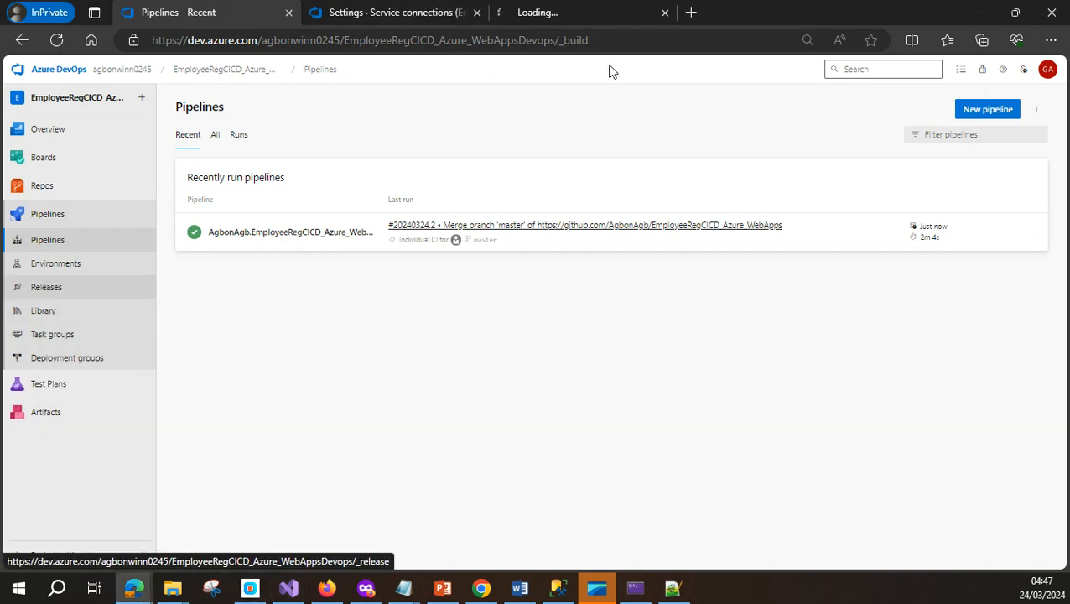
click(545, 15)
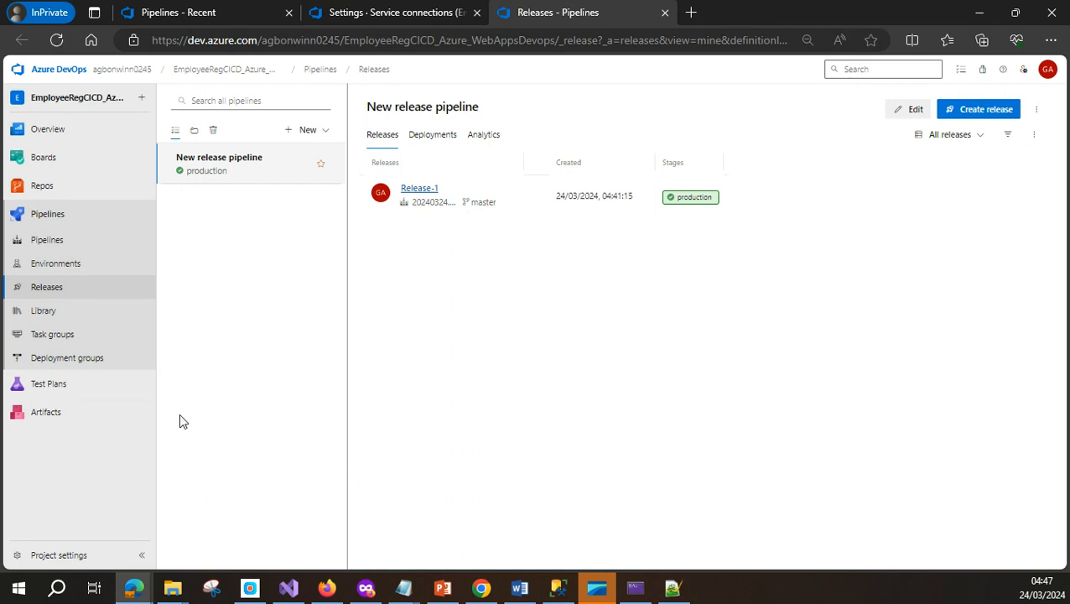
mouse_move(116, 383)
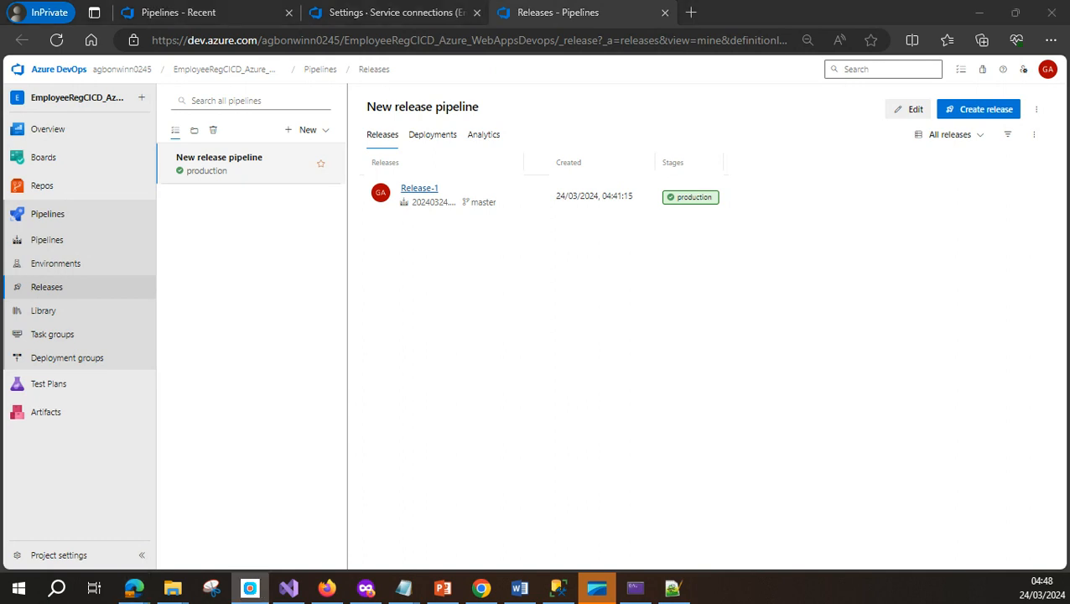
Set the build artifact's continuous deployment trigger to Enabled and save the release pipeline
click(912, 112)
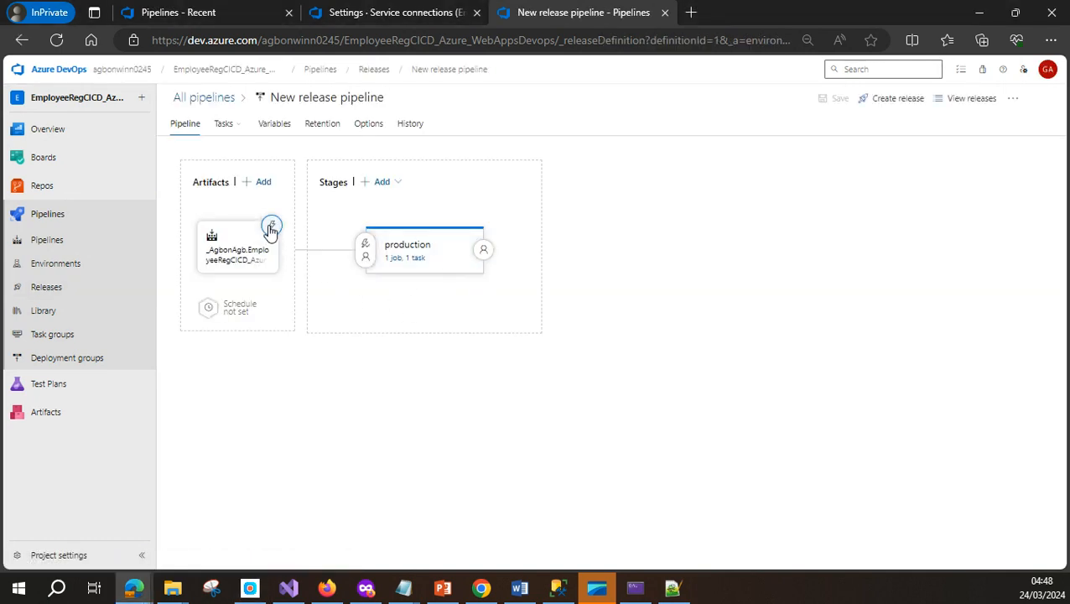
click(270, 228)
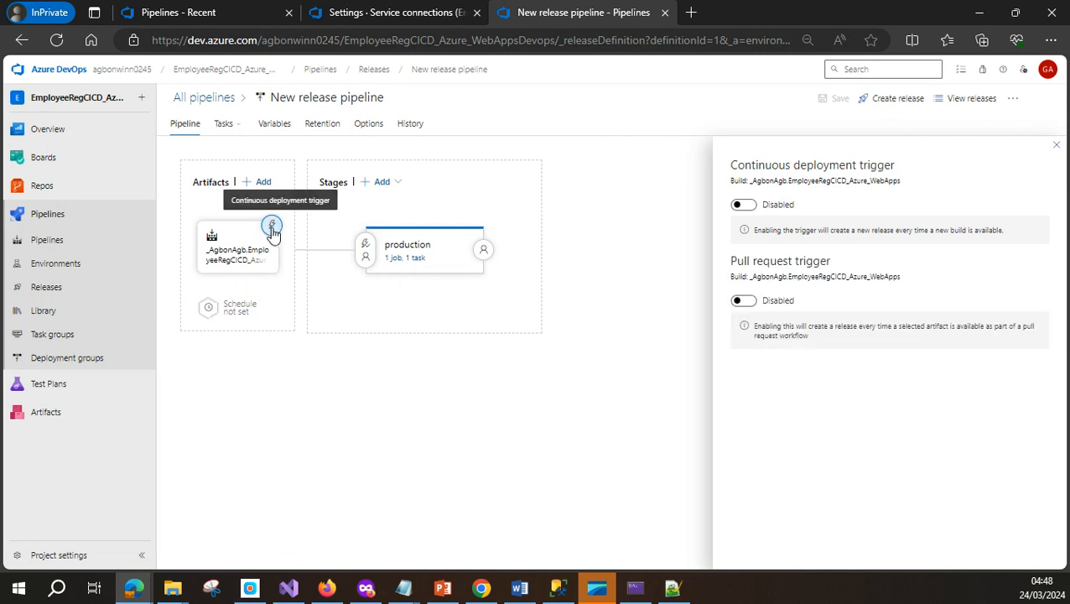
click(749, 210)
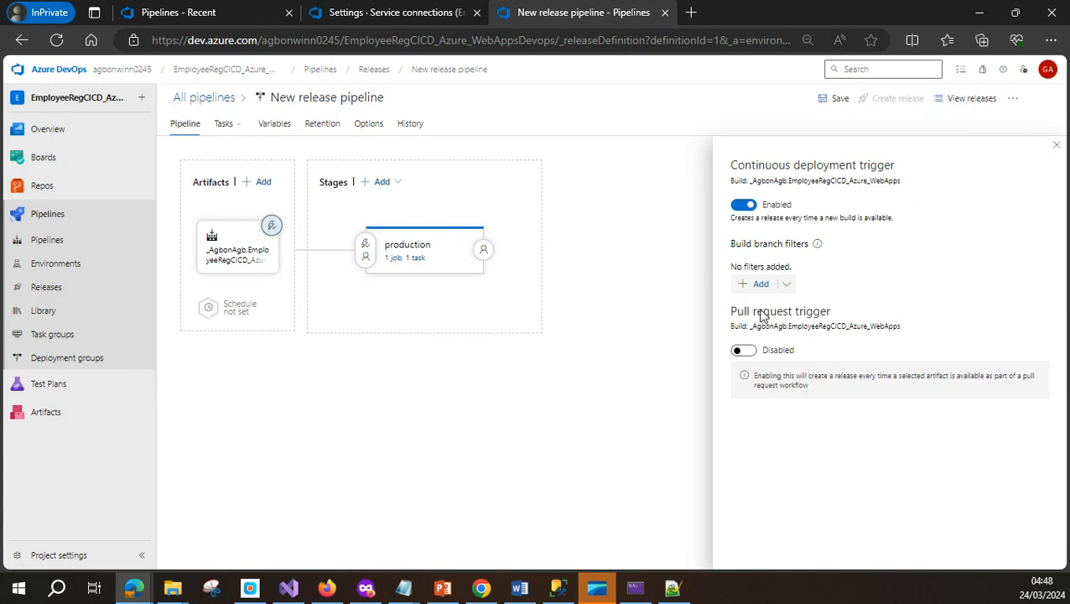
click(836, 99)
click(591, 362)
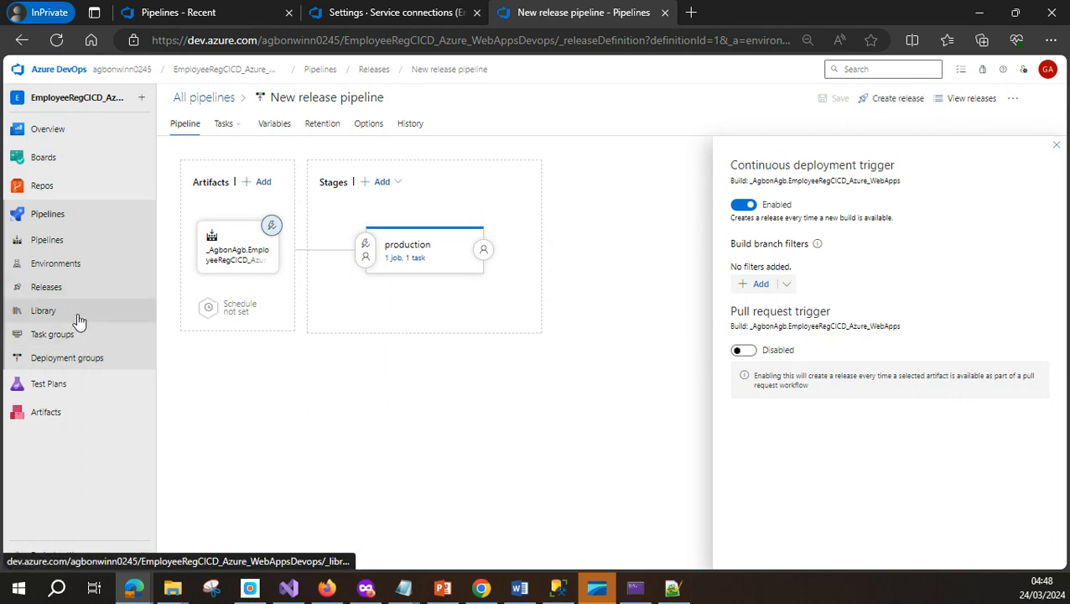
click(49, 245)
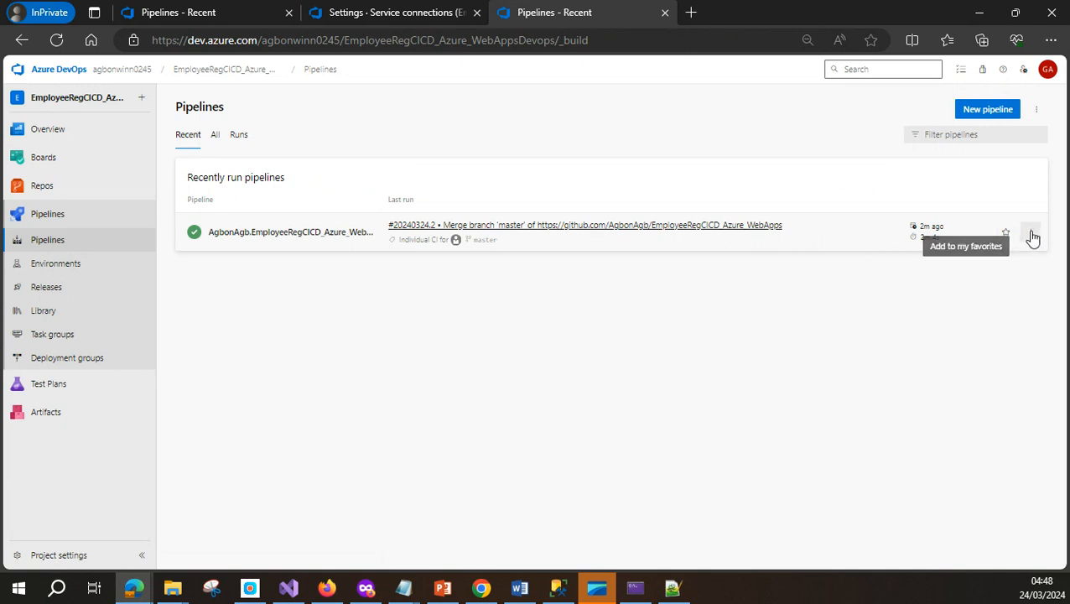
Run the build pipeline manually from its actions menu on branch master
click(1031, 234)
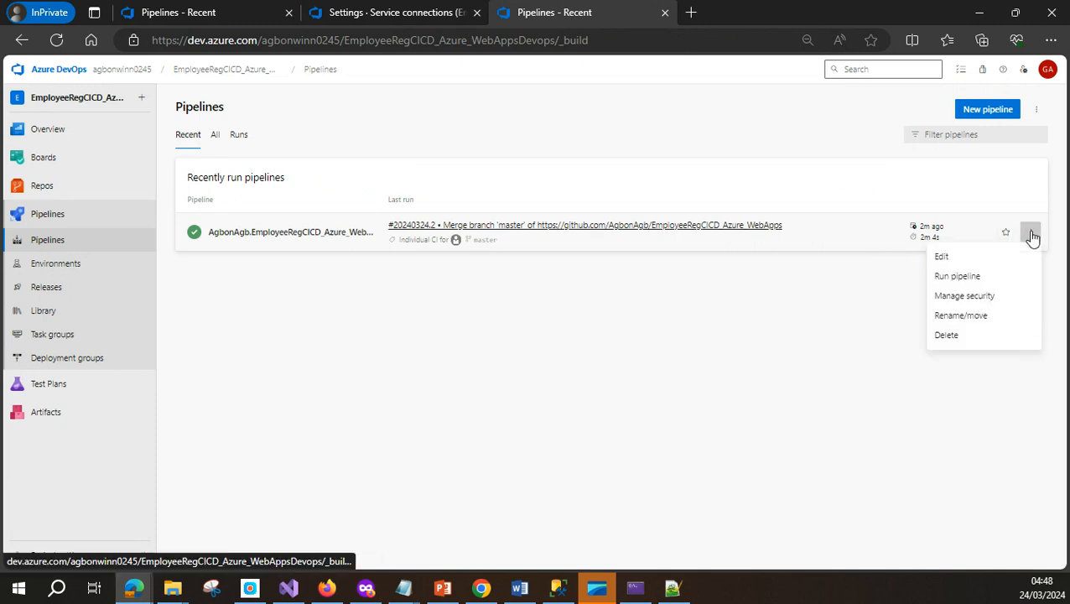
click(961, 277)
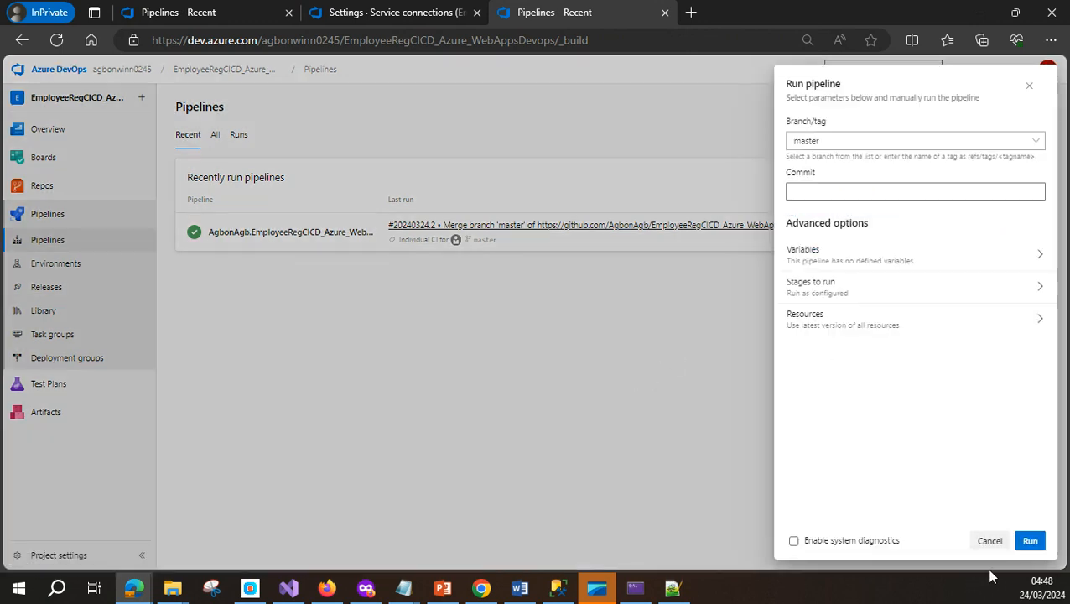
click(1032, 541)
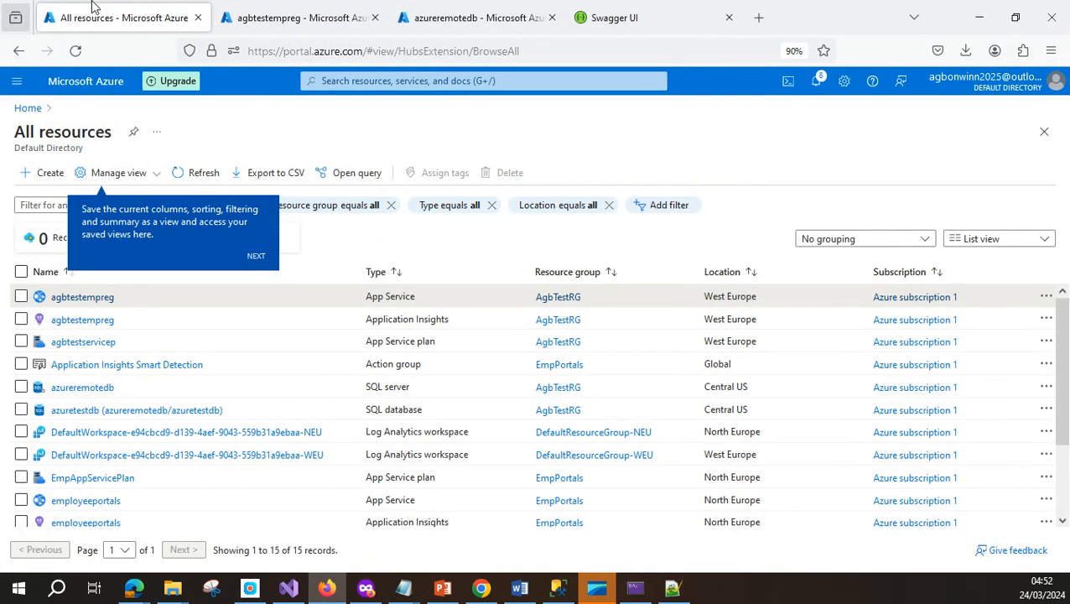
Reload the agbtestempreg Swagger page and confirm GET /api/Auth/getspecificuser appears under Auth
click(635, 26)
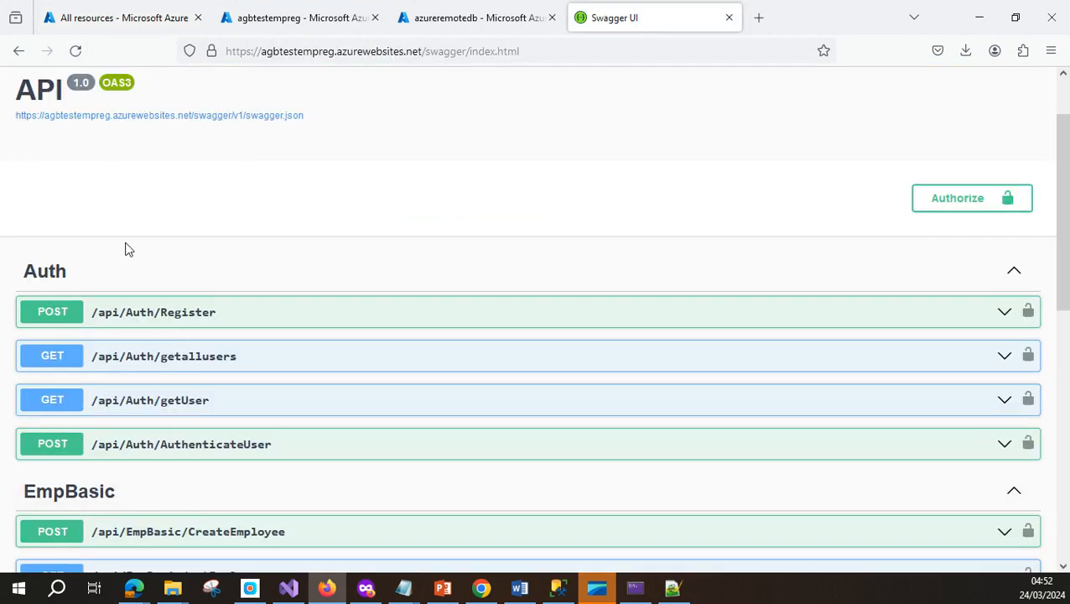
click(74, 51)
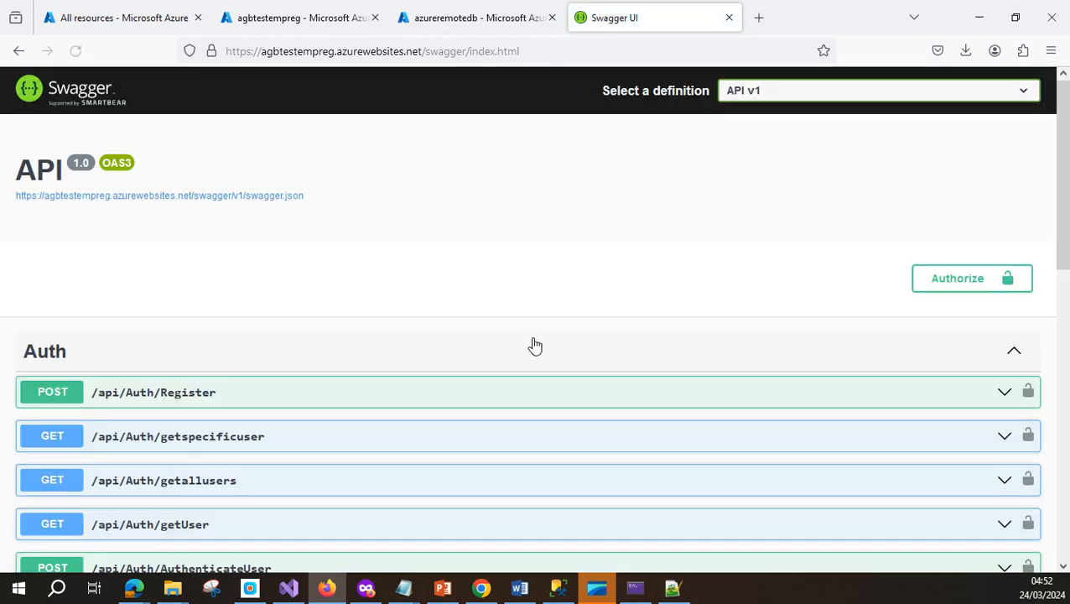
scroll(533, 373, down, 3)
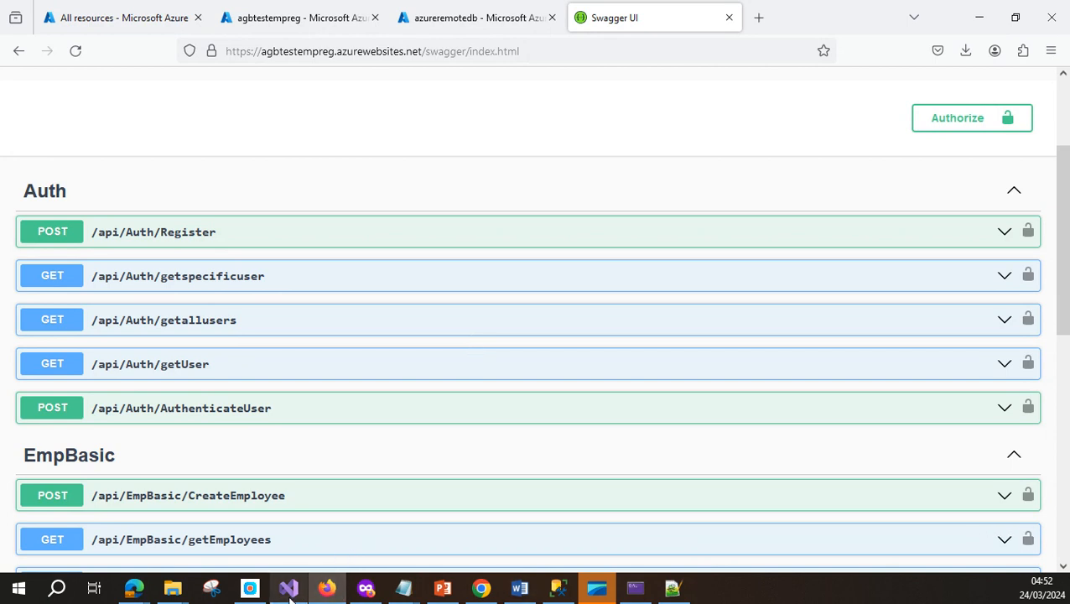
mouse_move(288, 589)
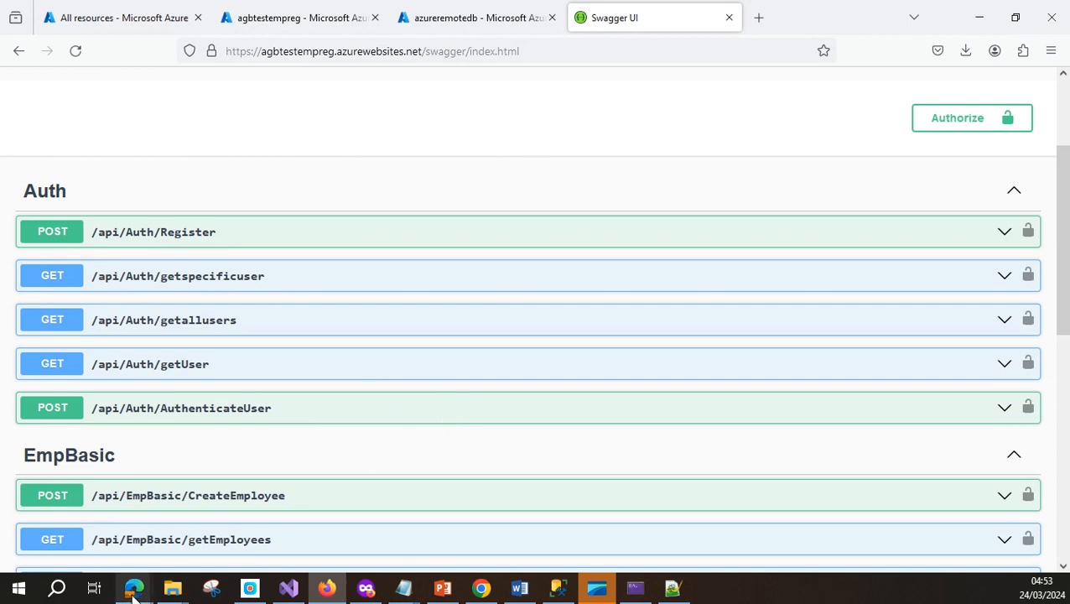
mouse_move(134, 593)
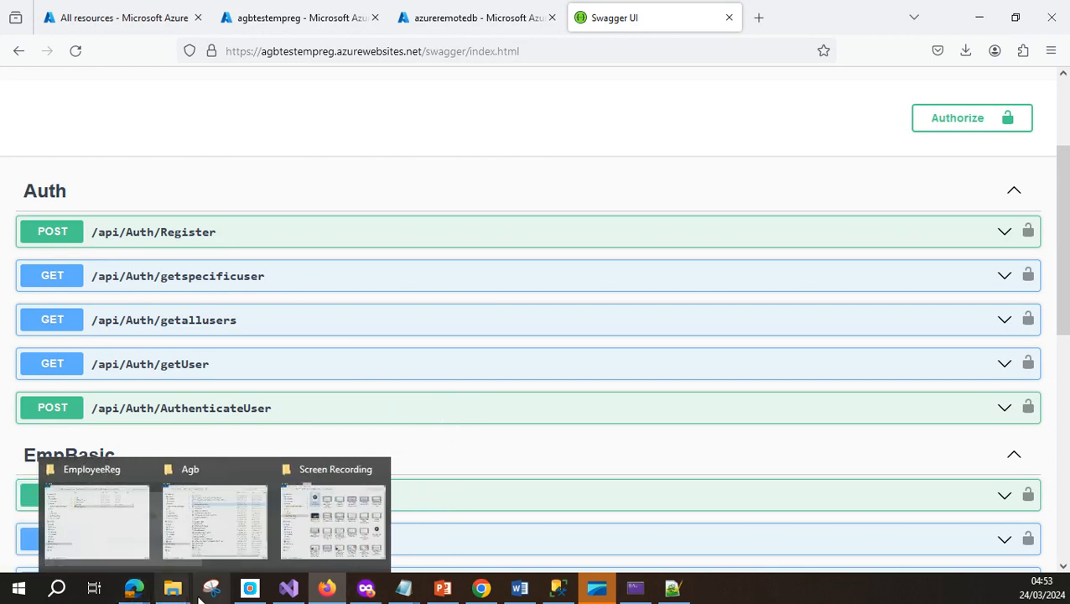
mouse_move(359, 594)
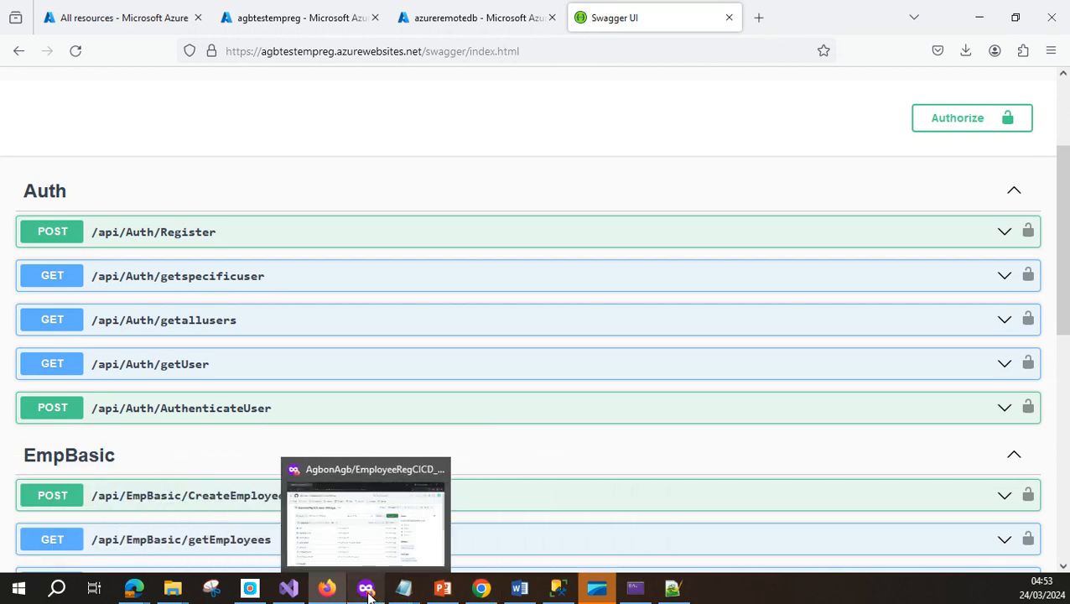
Check the Azure DevOps releases list showing Release-2 and Release-1 with production stages succeeded
click(327, 592)
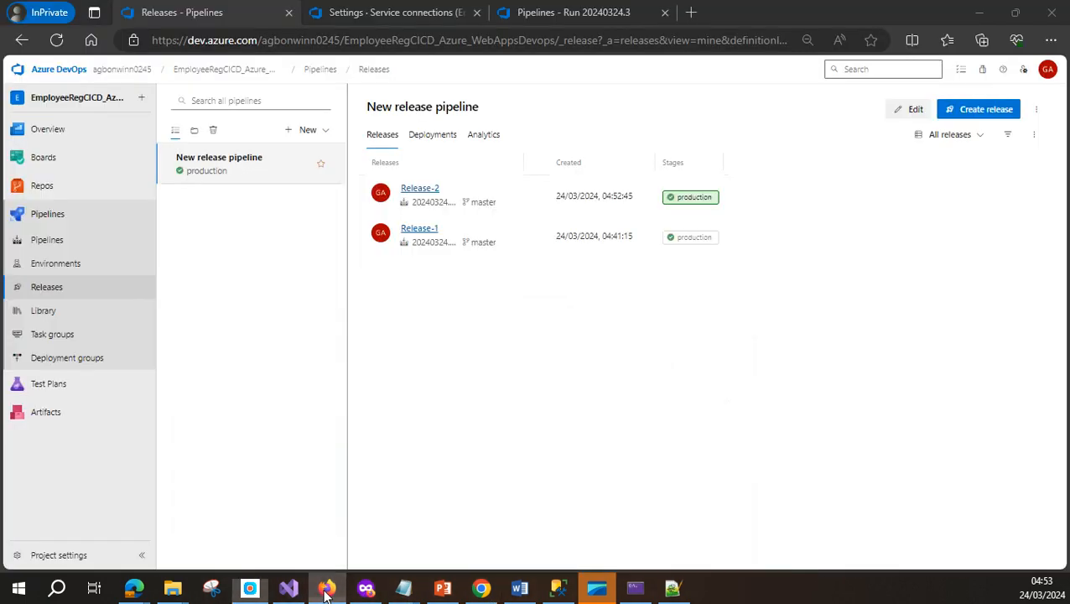
click(380, 20)
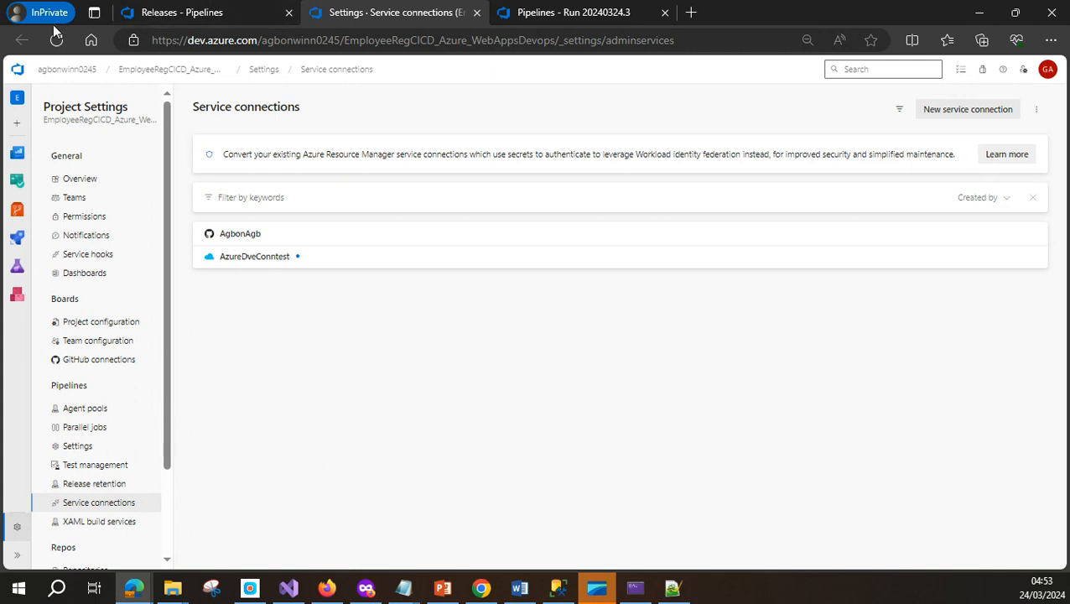
click(174, 14)
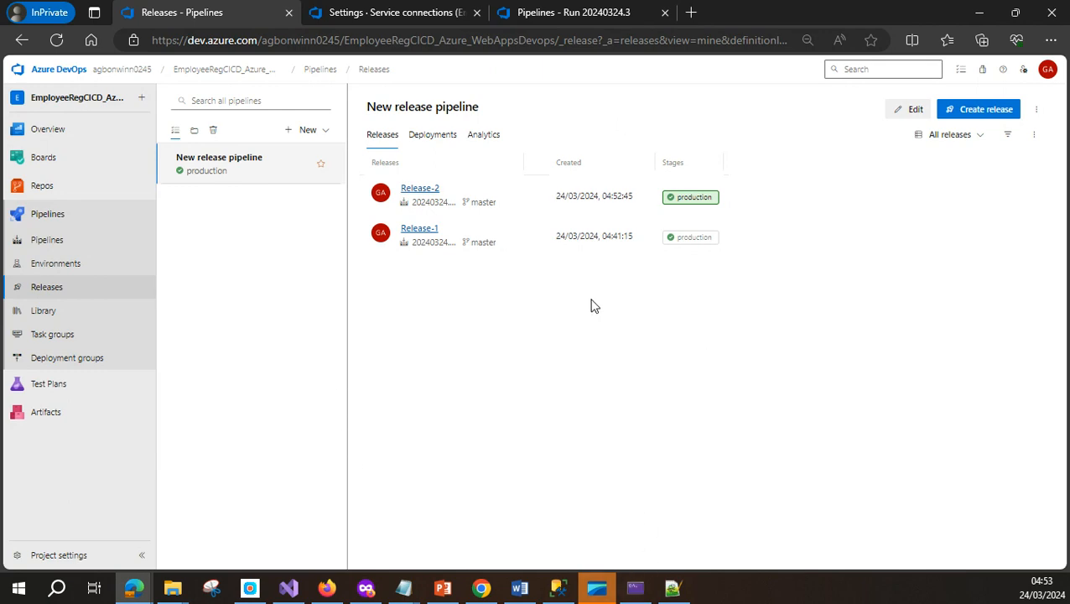
Review All resources and the agbtestempreg web app, then view the azureremotedb SQL server overview
click(327, 588)
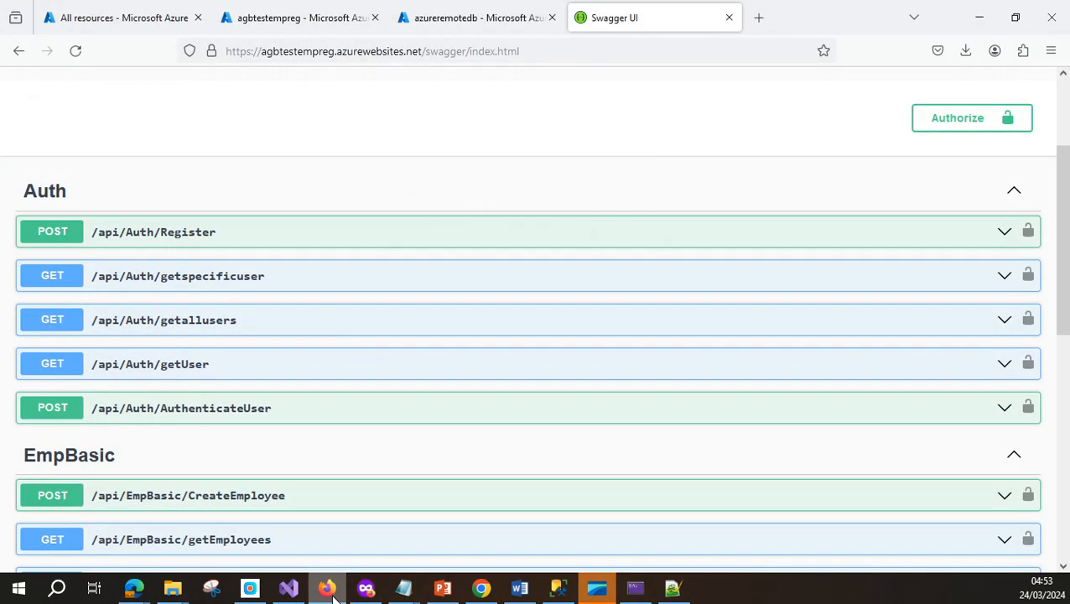
click(124, 20)
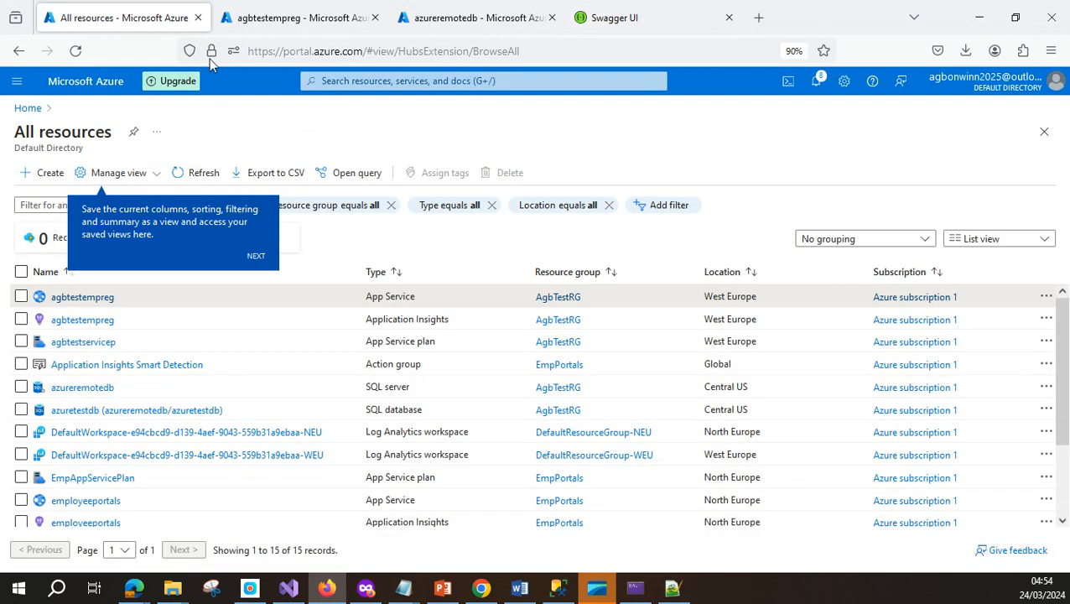
click(327, 22)
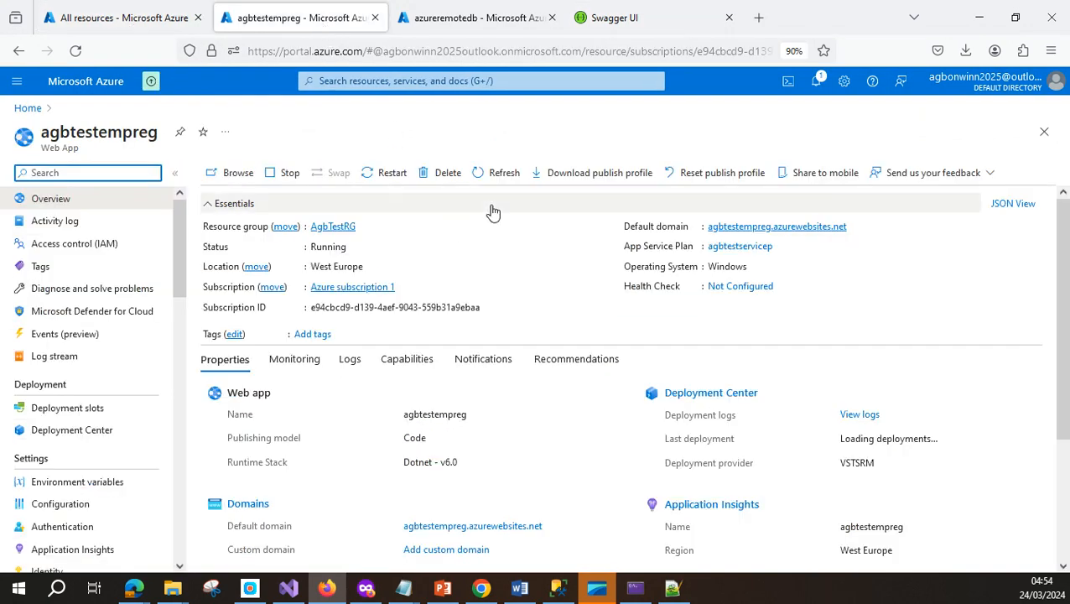
click(456, 20)
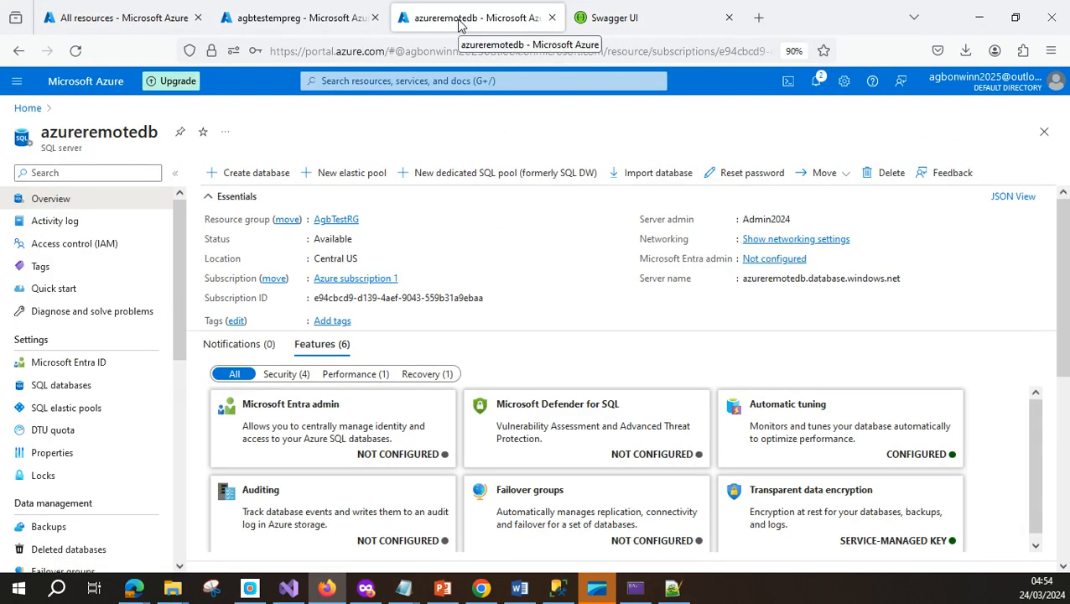